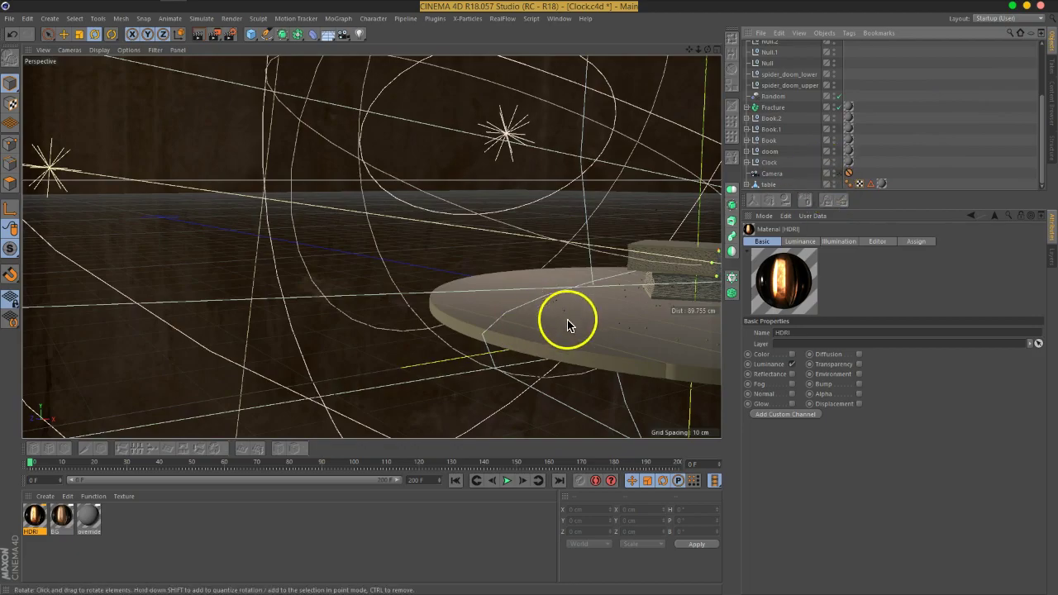
- Turn off X-Ray on the subdivision surface of the glass dome covering the clock
left_click_drag(681, 312, 551, 284, "alt")
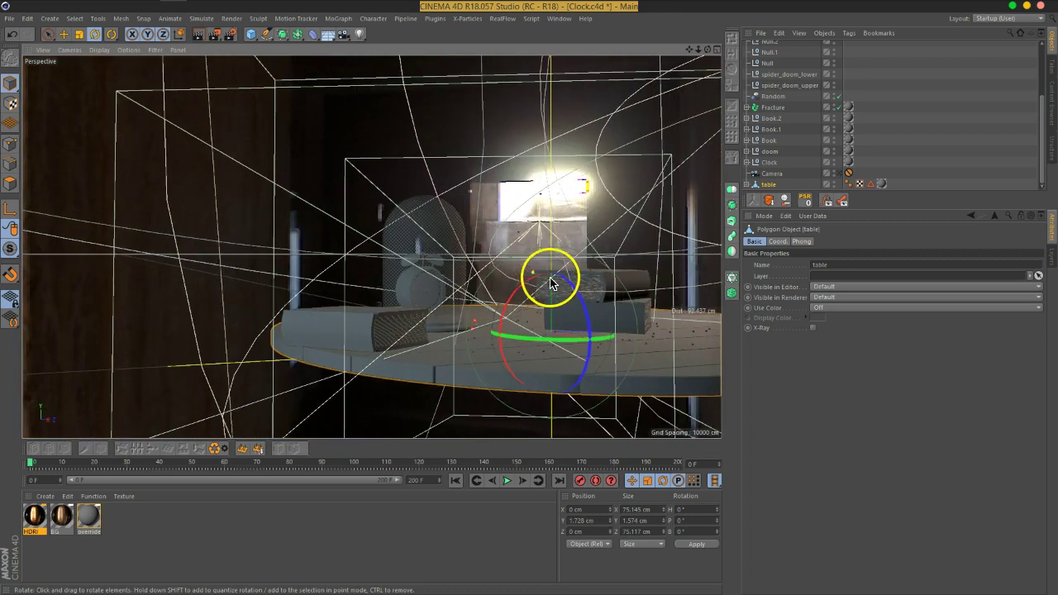
left_click_drag(591, 223, 397, 224, "alt")
left_click(397, 224)
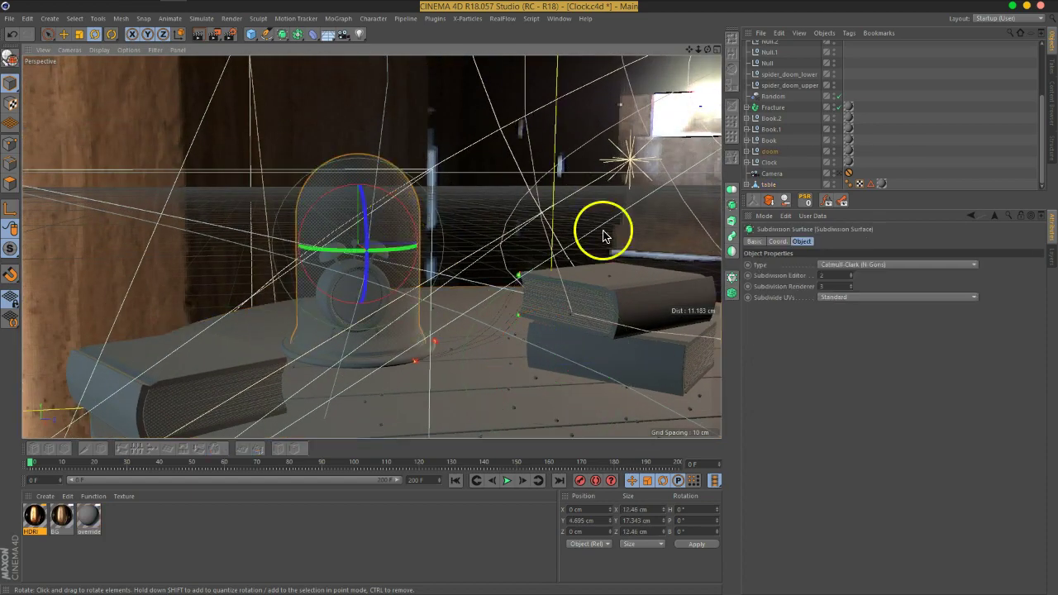
left_click(755, 242)
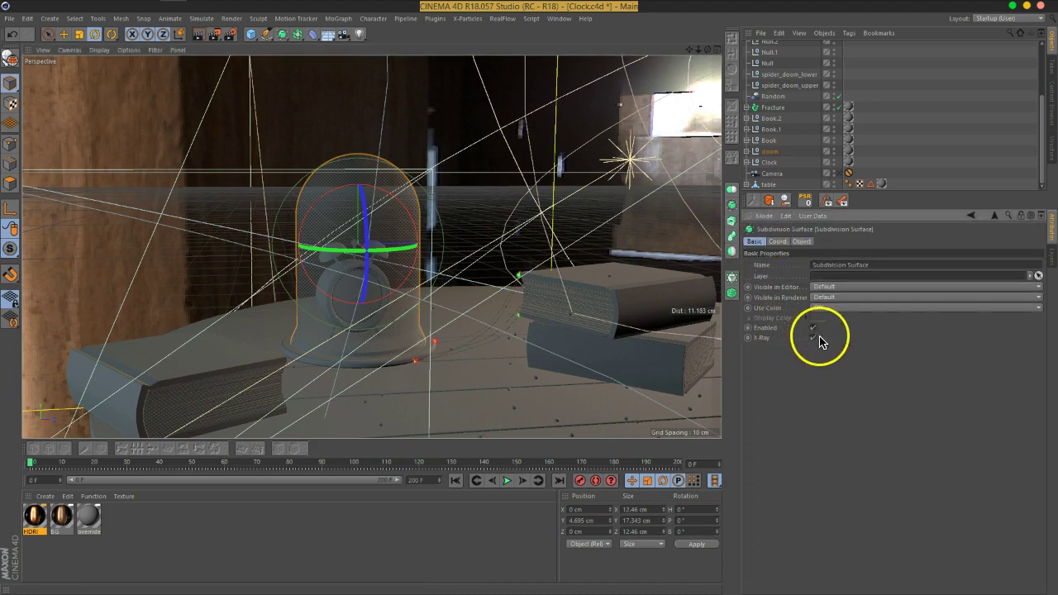
left_click(813, 338)
left_click_drag(468, 359, 496, 284, "alt")
scroll(443, 210, "up", 5)
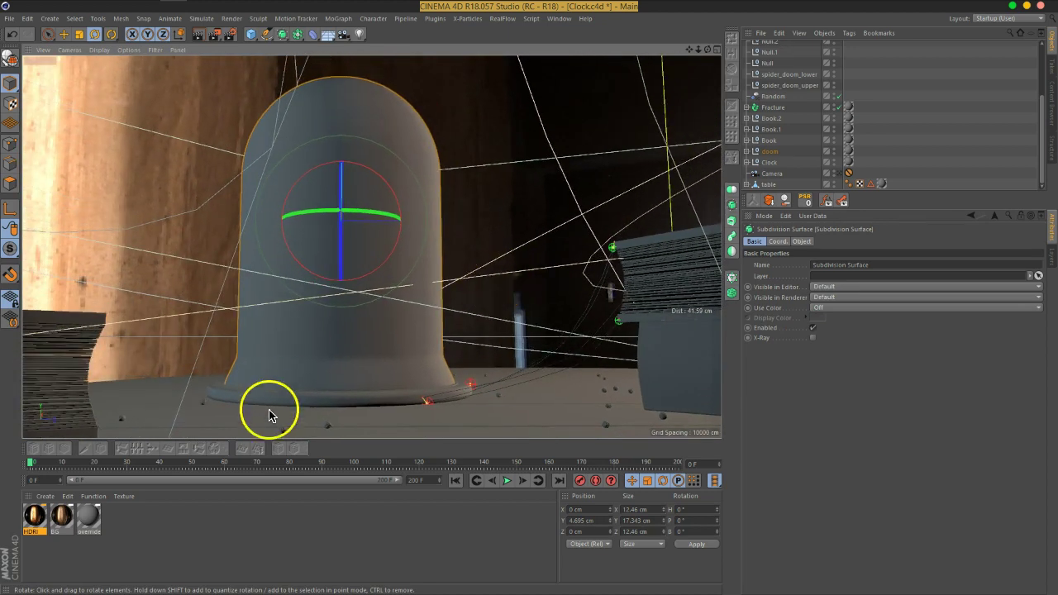
- Create a new material and name it Glass
double_click(102, 557)
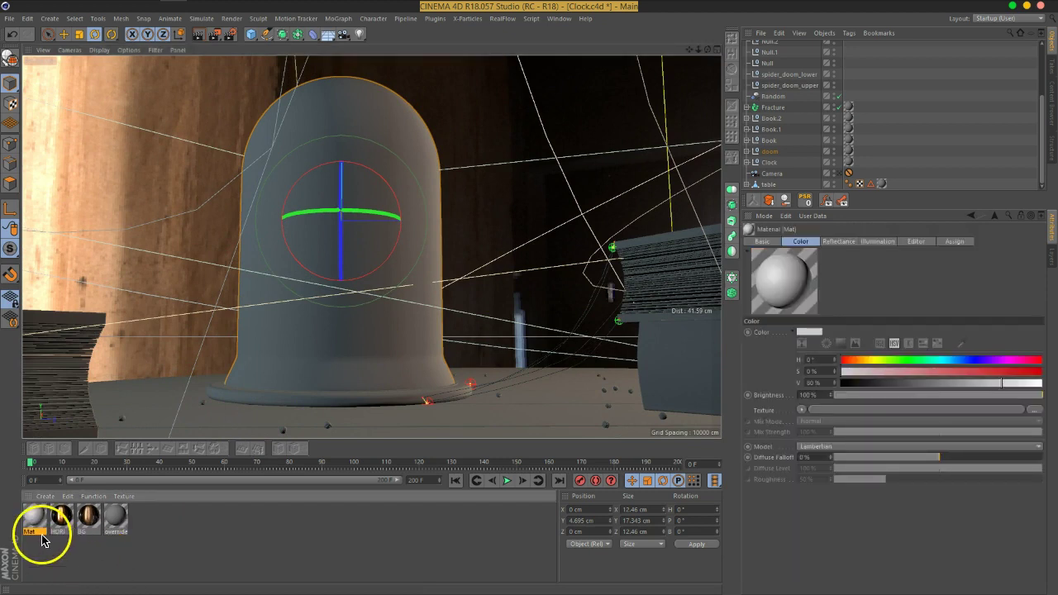
double_click(33, 533)
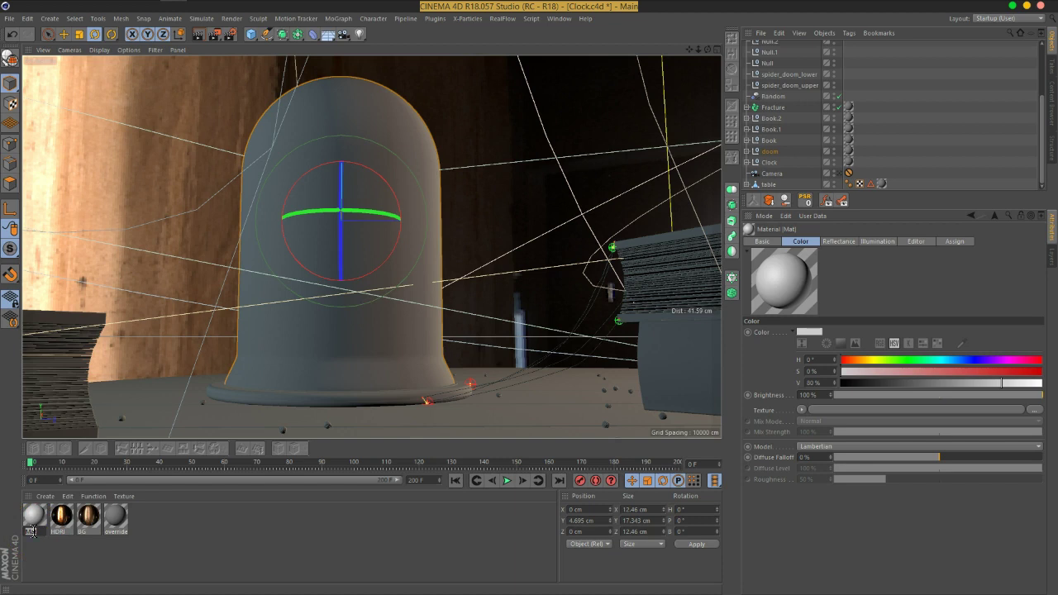
type("Glass")
key("Return")
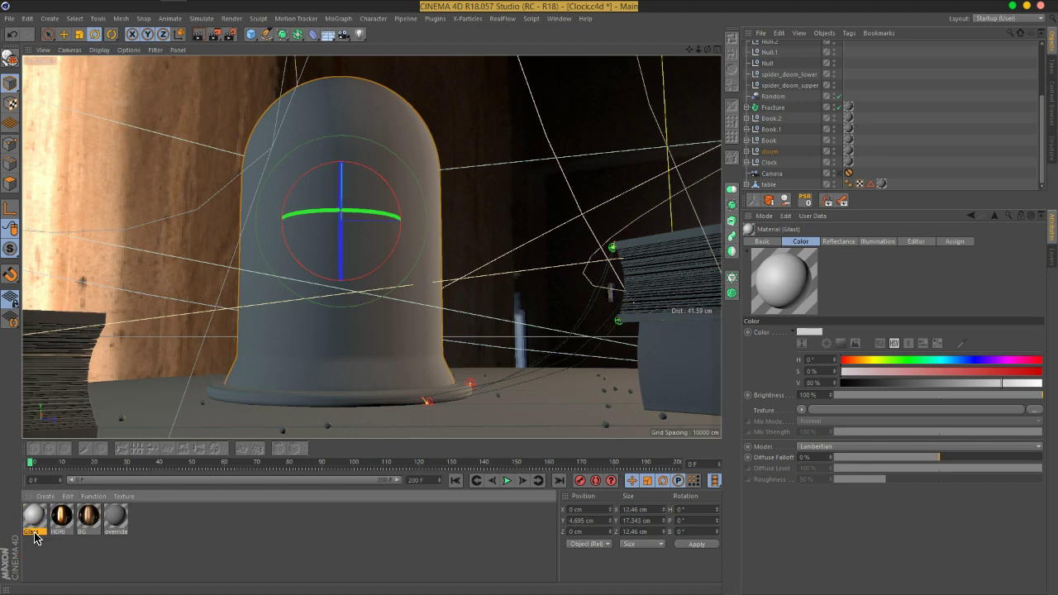
left_click(36, 523)
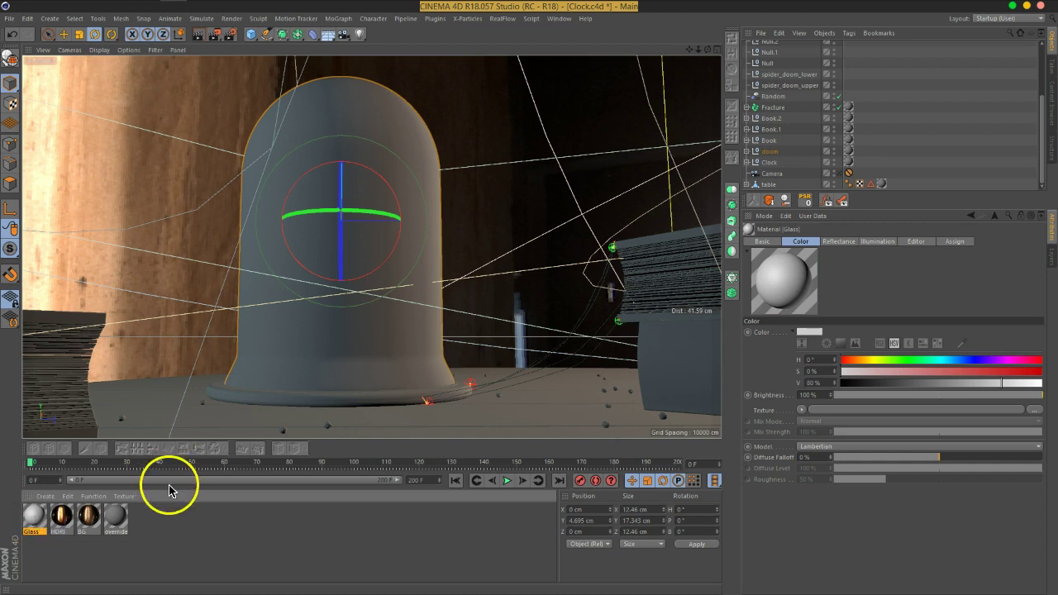
- Open the Glass material for editing and darken its color to almost black, with a V value of about 2%
double_click(34, 514)
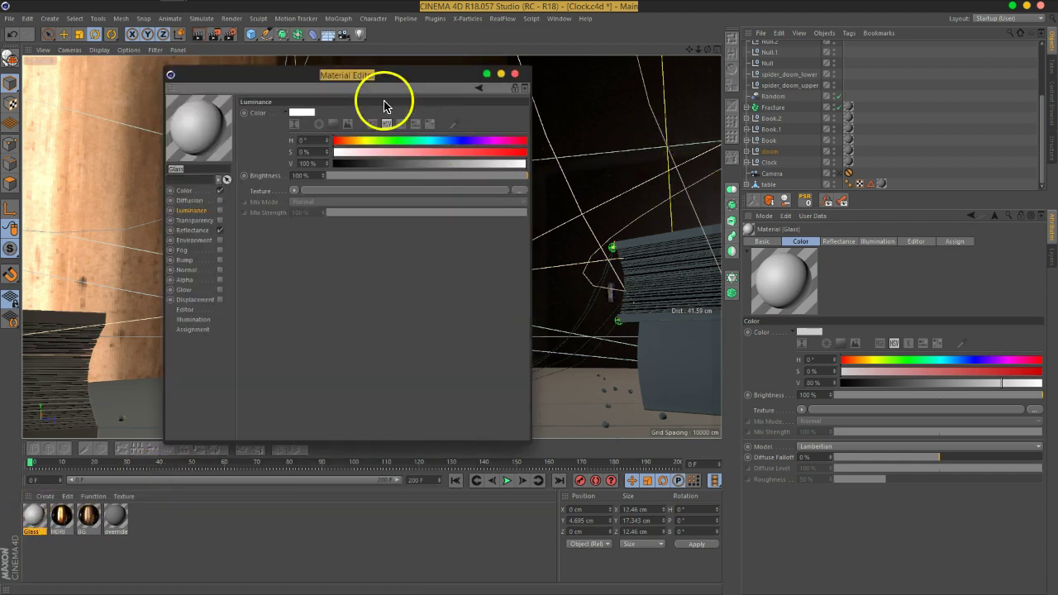
left_click_drag(371, 75, 840, 63)
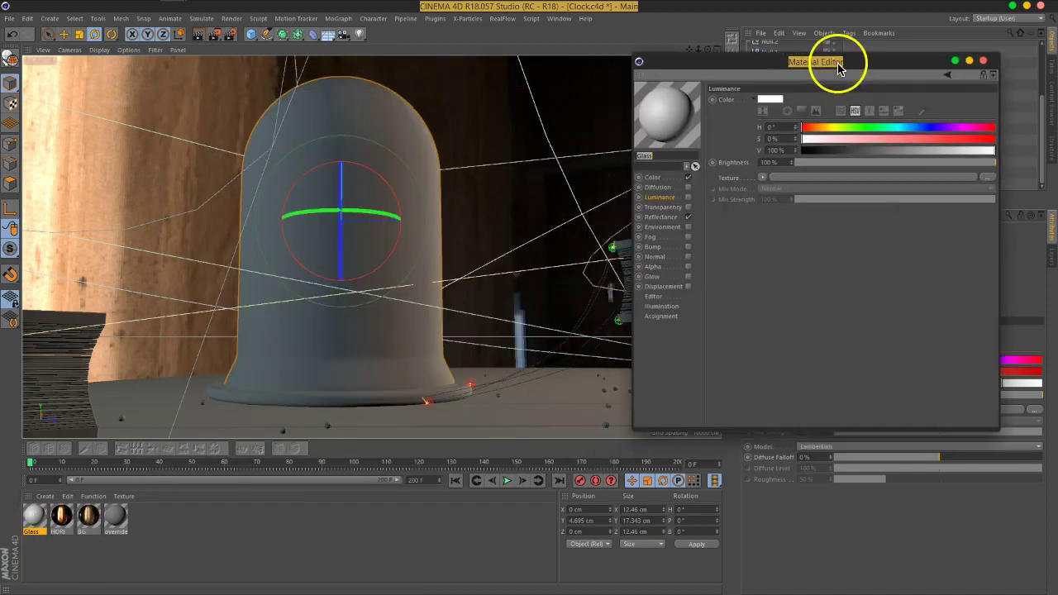
left_click(659, 181)
left_click_drag(836, 153, 803, 156)
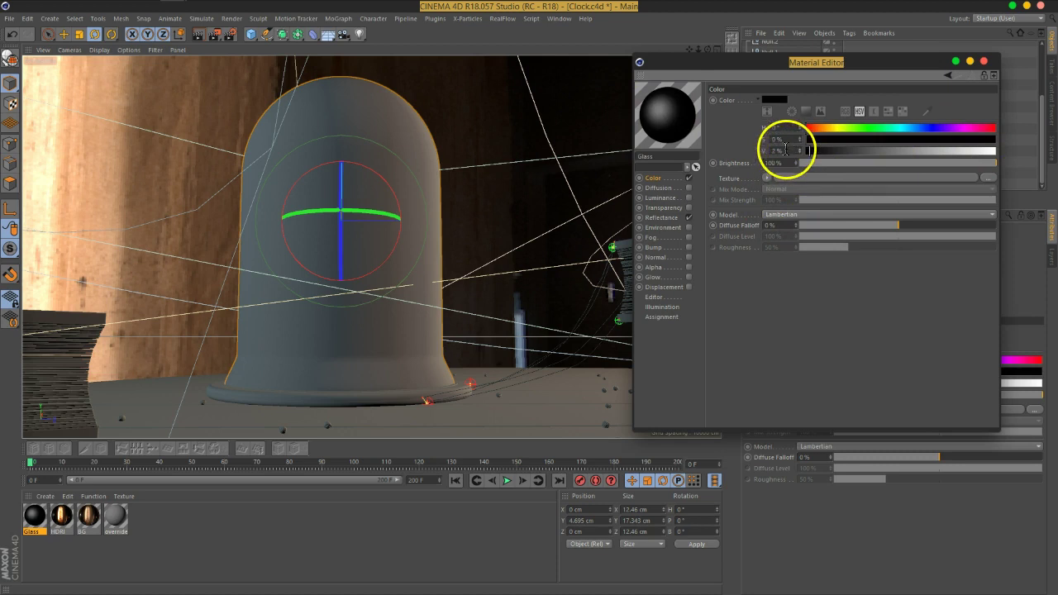
- Disable the Glass material's Reflectance channel and apply the material to the dome
left_click(680, 218)
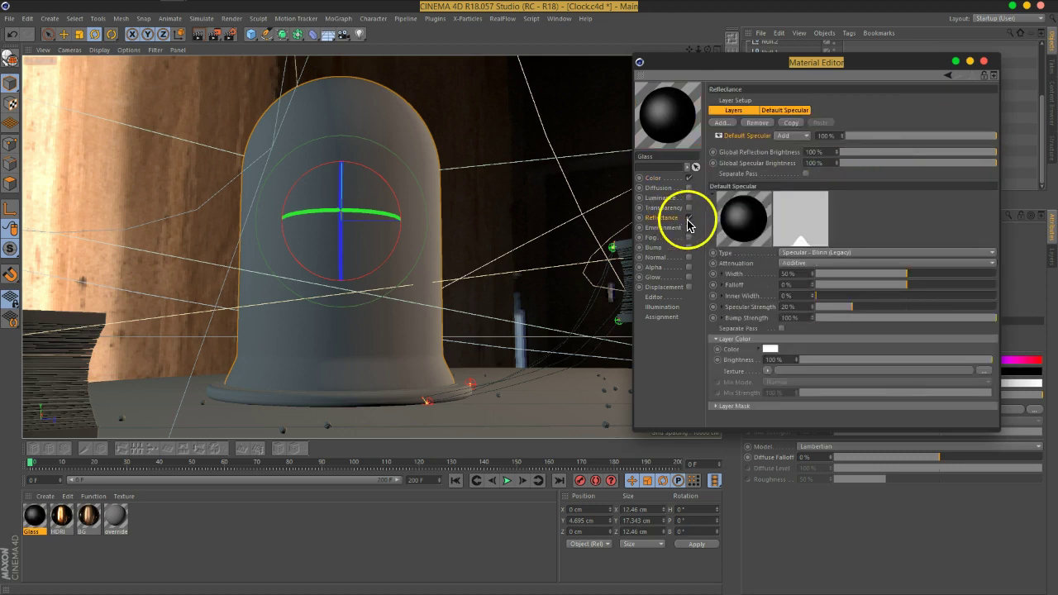
left_click(688, 218)
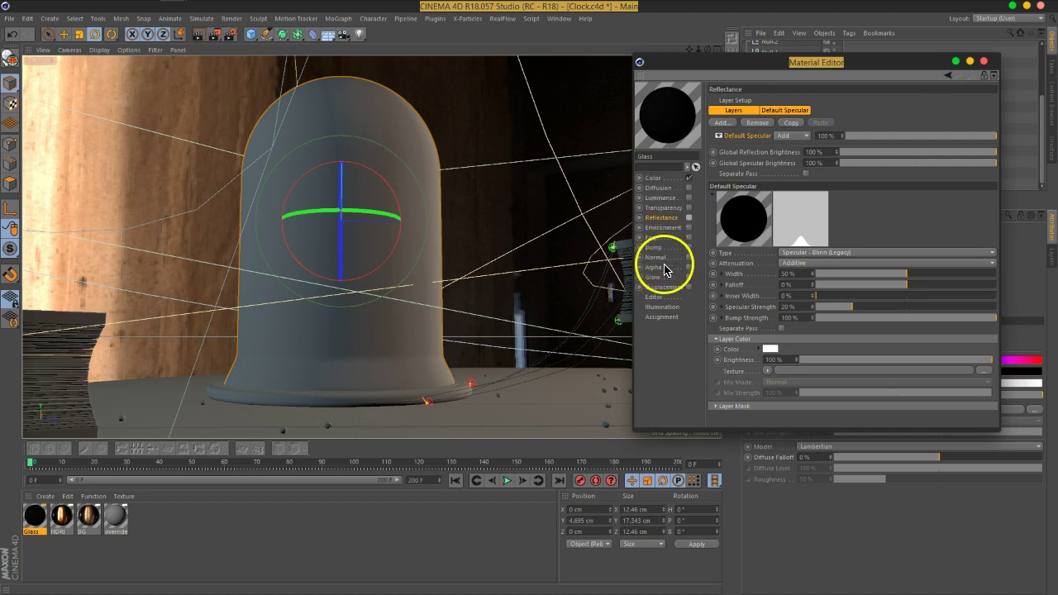
left_click_drag(22, 526, 402, 355)
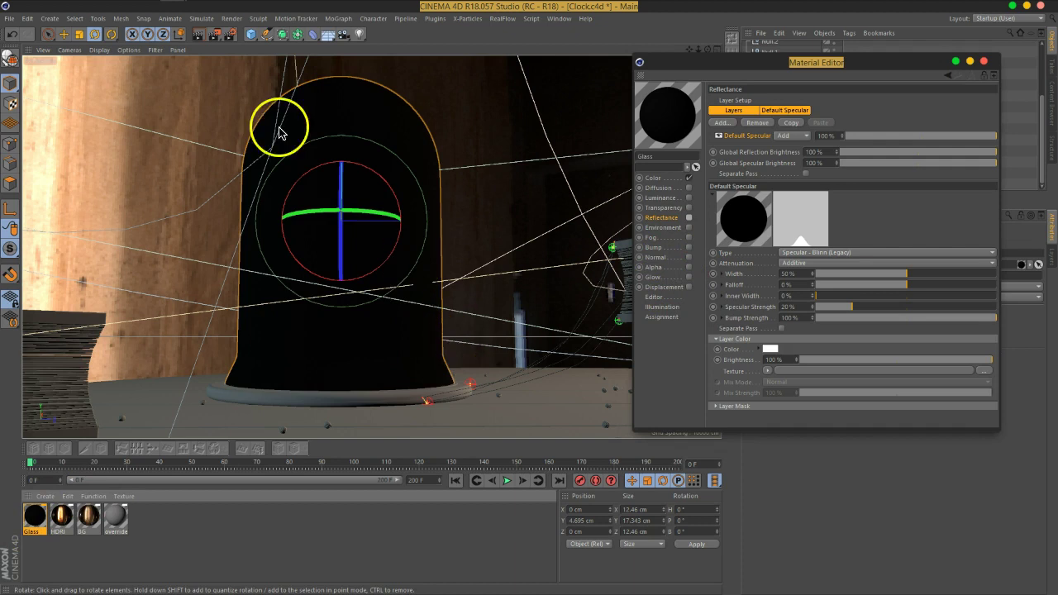
- Start an Interactive Render Region and fit its frame over the lower body of the dome
left_click(215, 34)
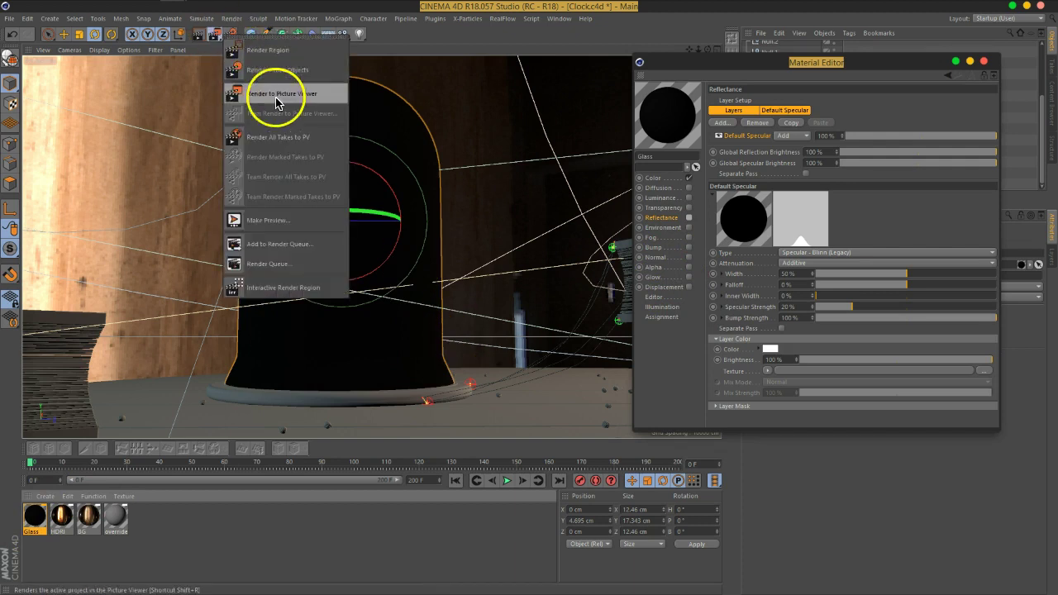
left_click(300, 296)
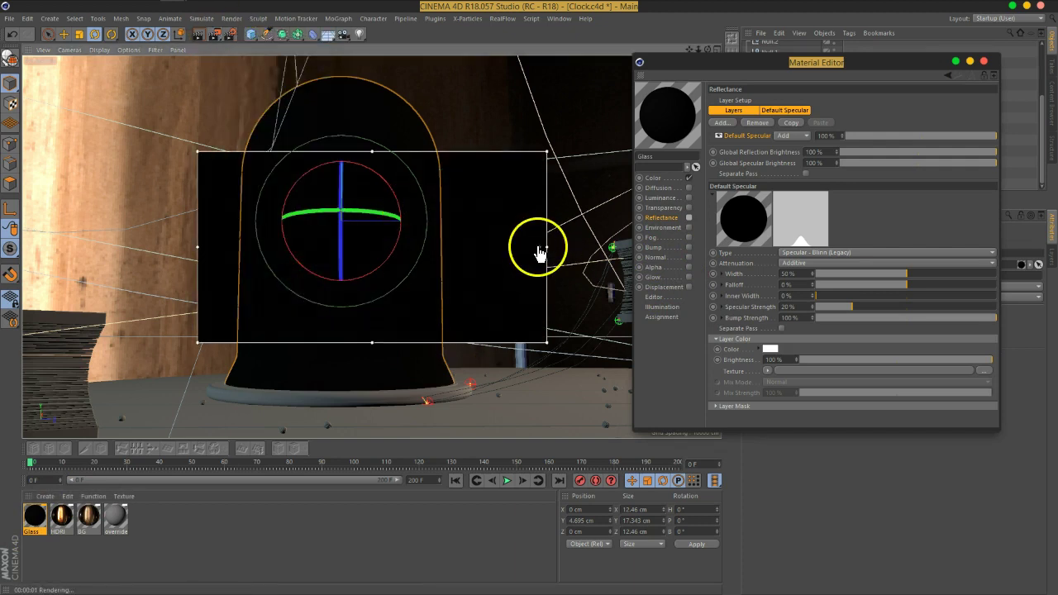
left_click_drag(546, 151, 471, 222)
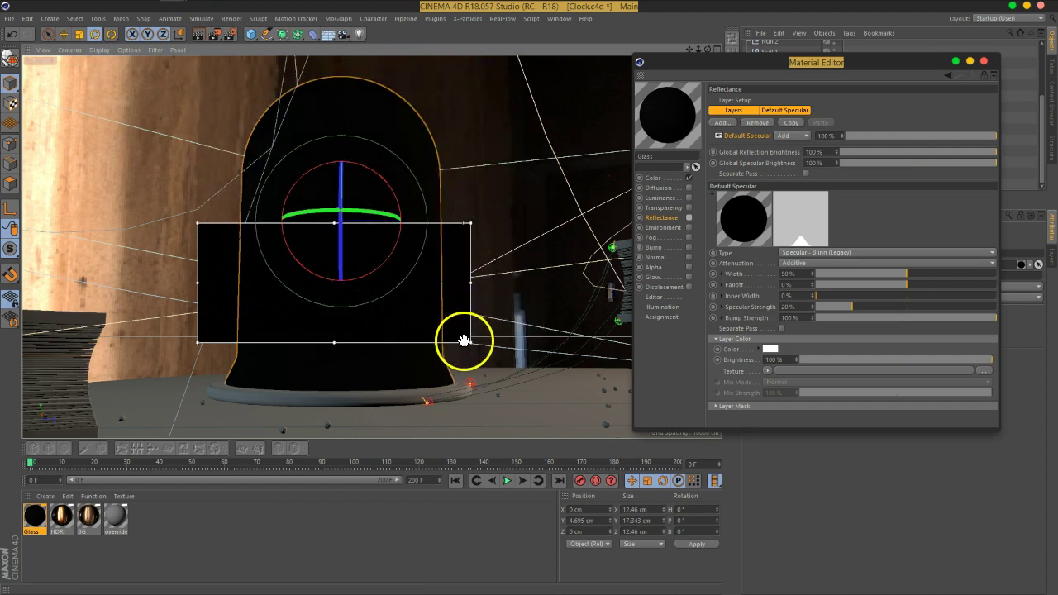
left_click_drag(471, 348, 461, 370)
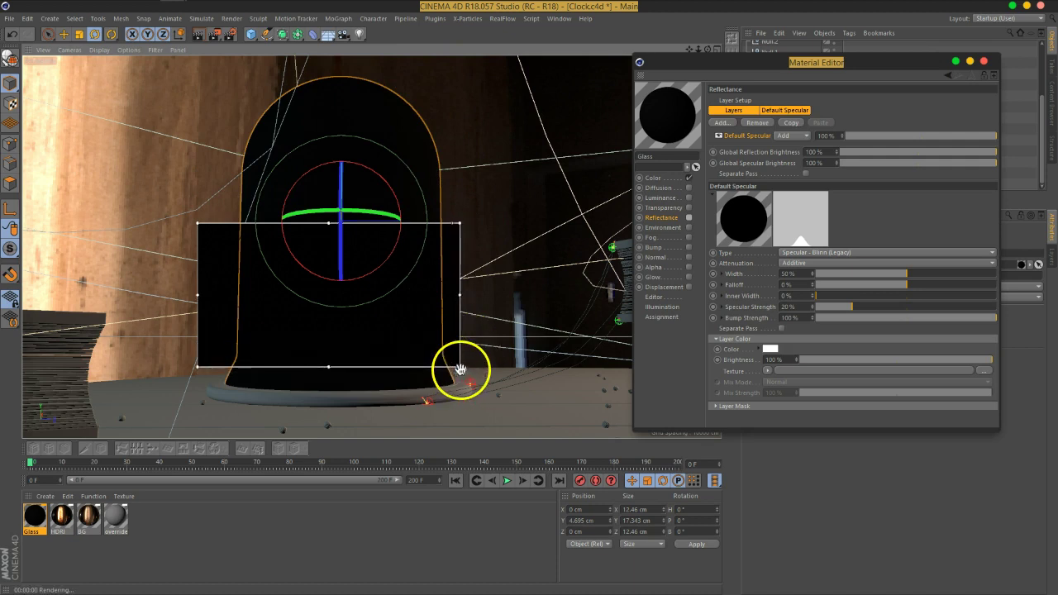
left_click_drag(199, 296, 218, 295)
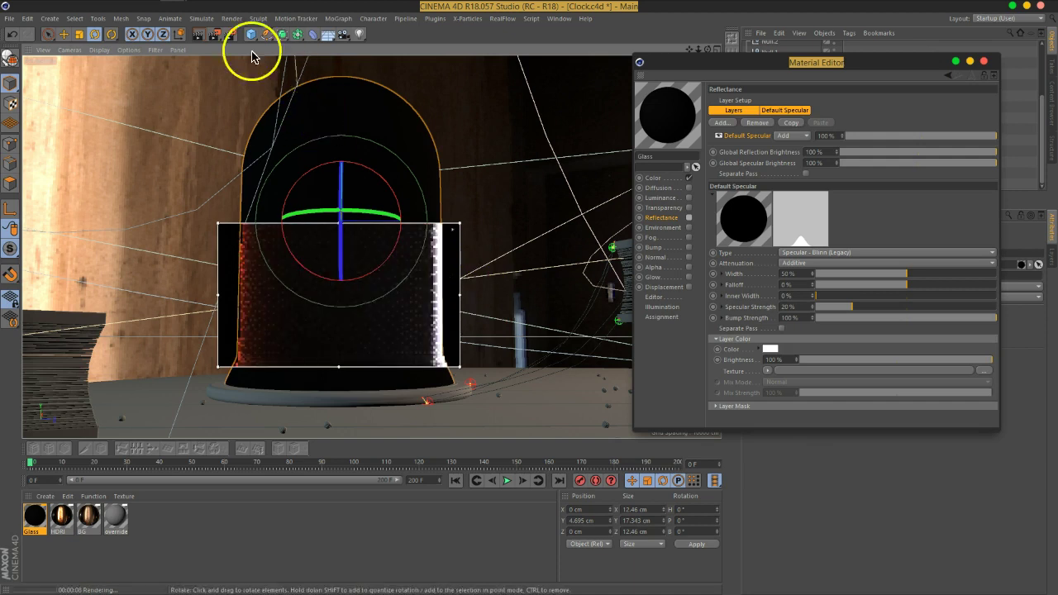
- Set the Physical renderer's sampler to Progressive in the render settings
left_click(228, 34)
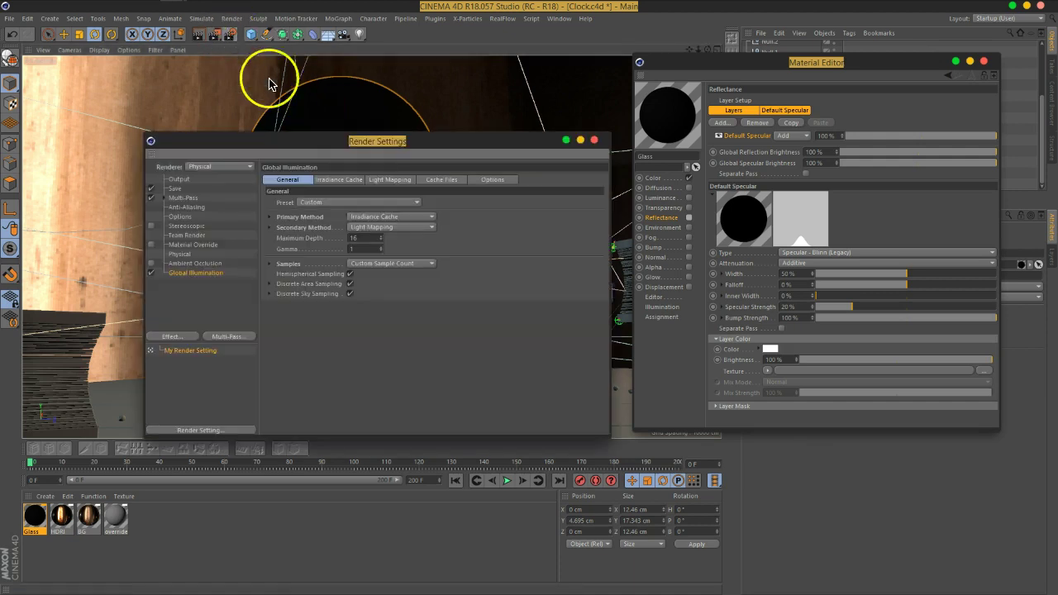
left_click(187, 254)
left_click(419, 265)
left_click(413, 289)
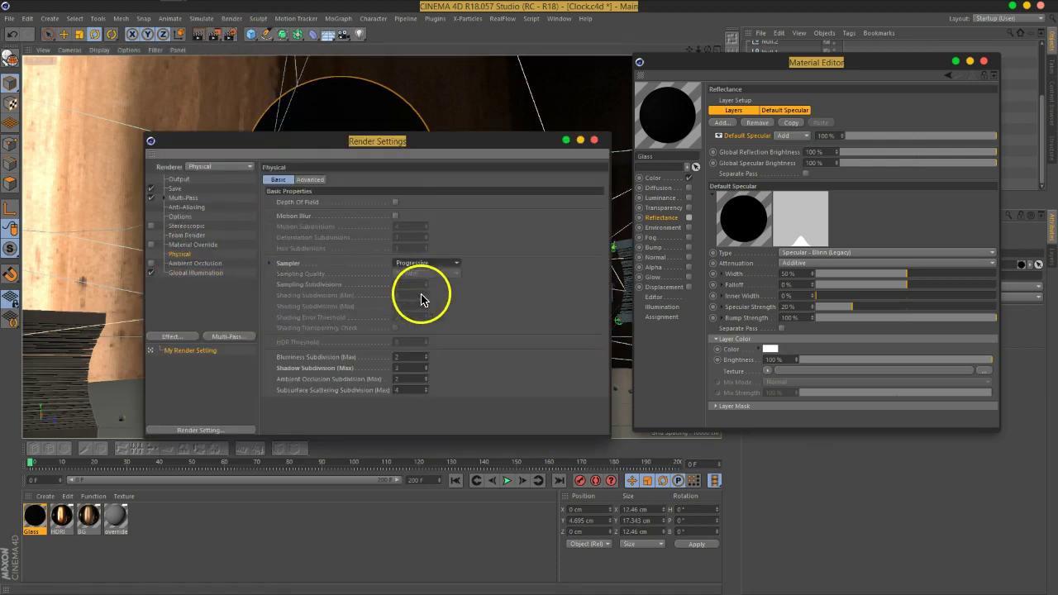
left_click(594, 140)
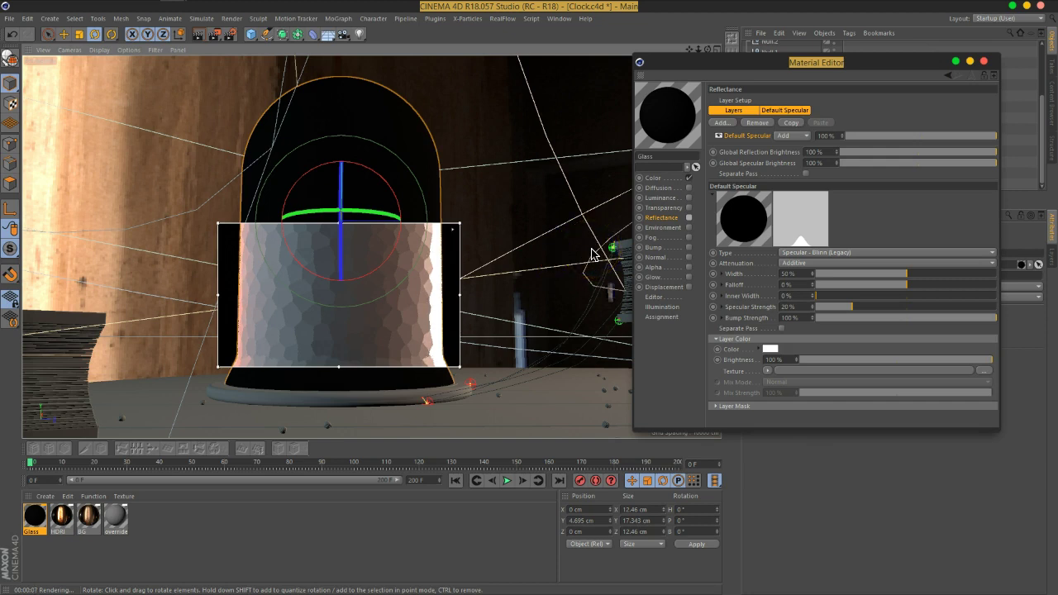
mouse_move(593, 273)
left_mouse_down()
mouse_move(590, 289)
mouse_move(585, 275)
left_mouse_up()
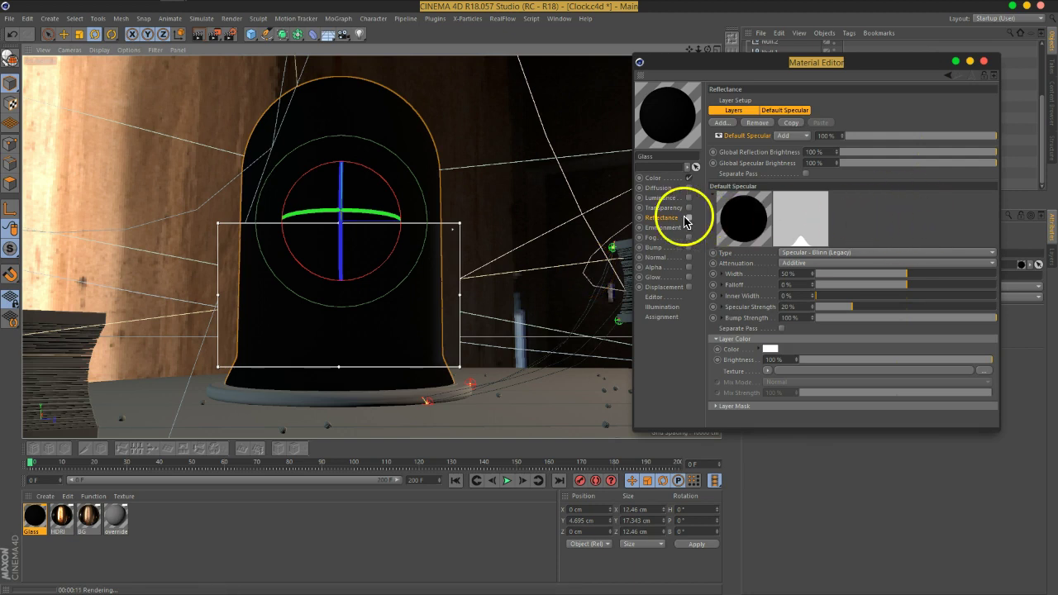
- Enable the Glass material's Transparency channel and set its refraction to 1.33
left_click(689, 208)
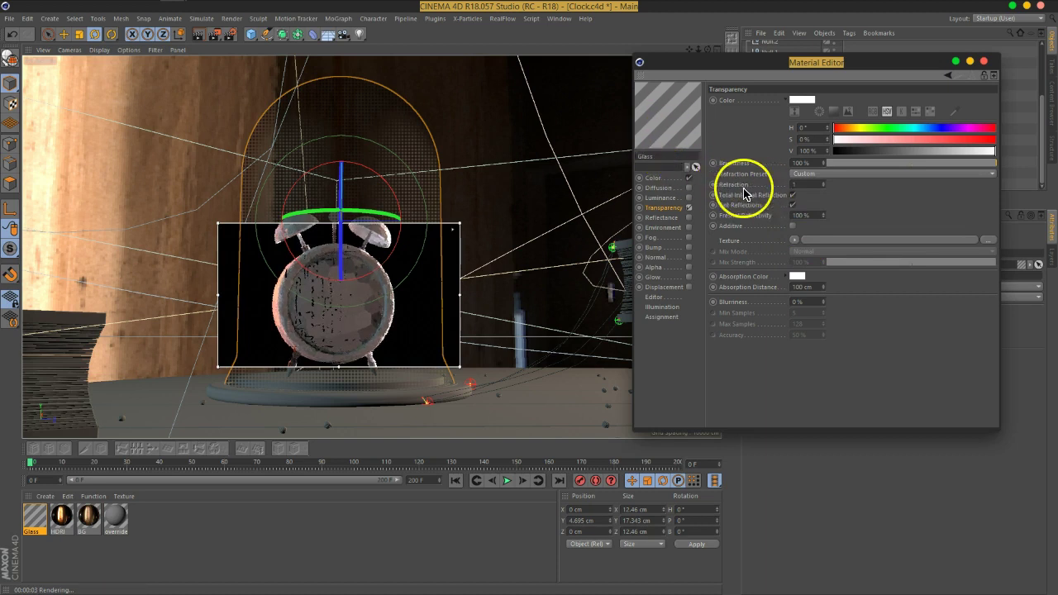
left_click(804, 186)
type("1.33")
key("Return")
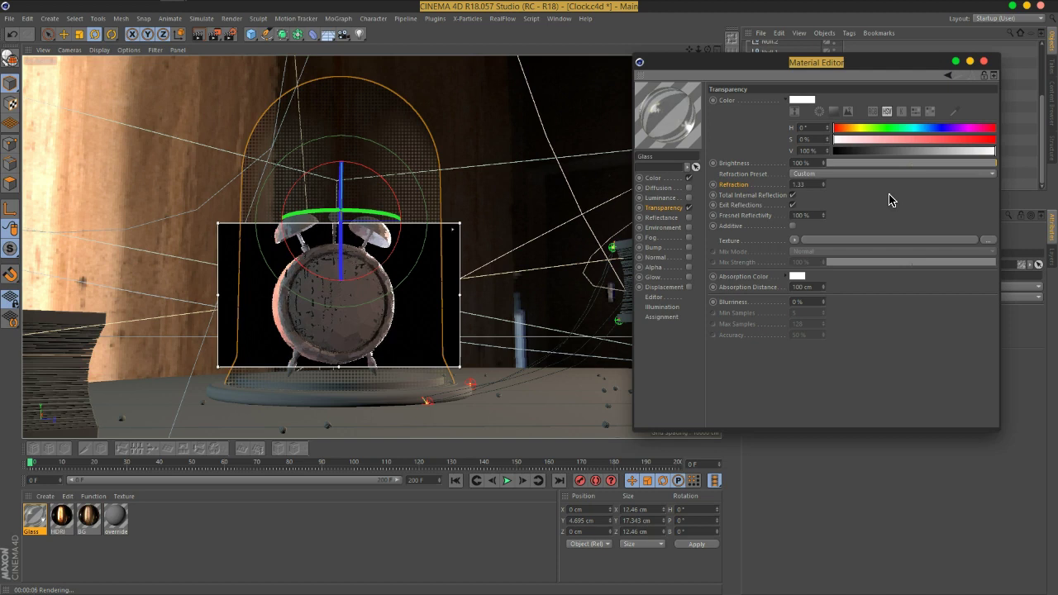
- Turn off the Interactive Render Region over the dome
left_click(539, 224)
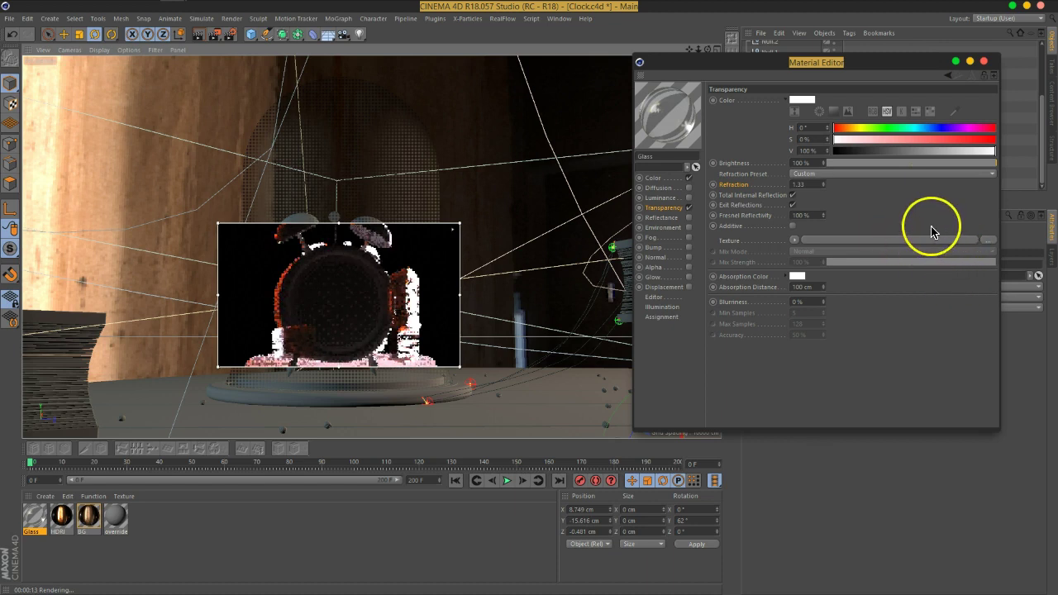
left_click(229, 35)
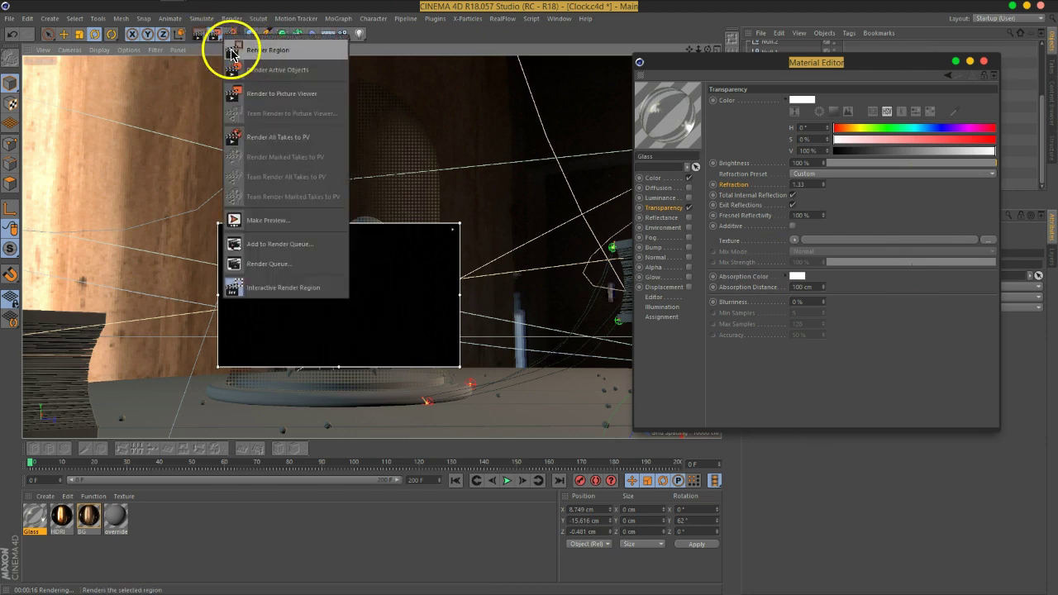
left_click(278, 288)
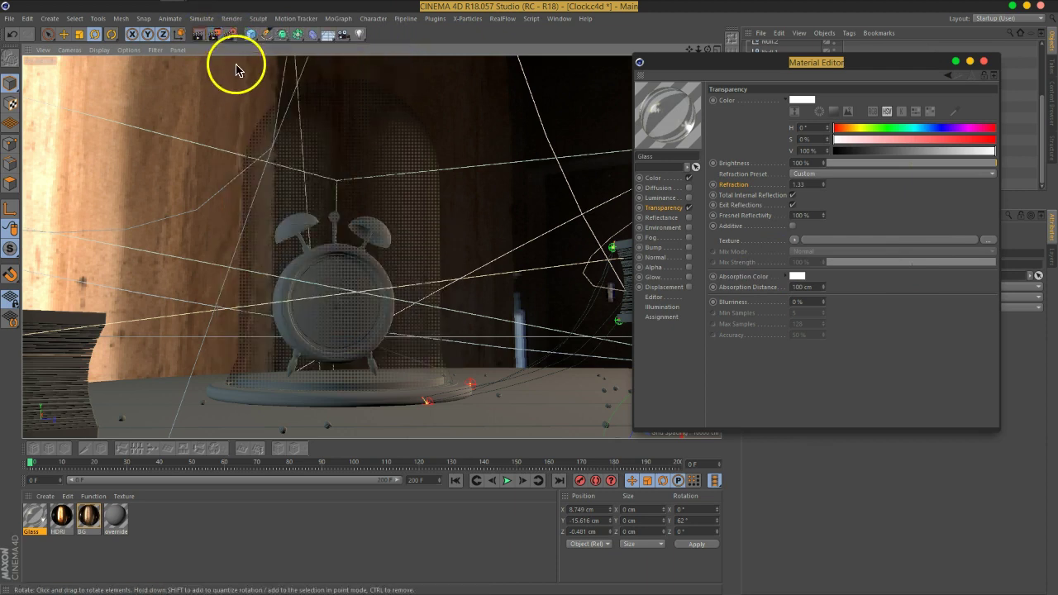
- Set the Physical renderer's sampler to Fixed and render a test region over the right half of the dome
left_click(227, 35)
left_click(416, 263)
left_click(424, 275)
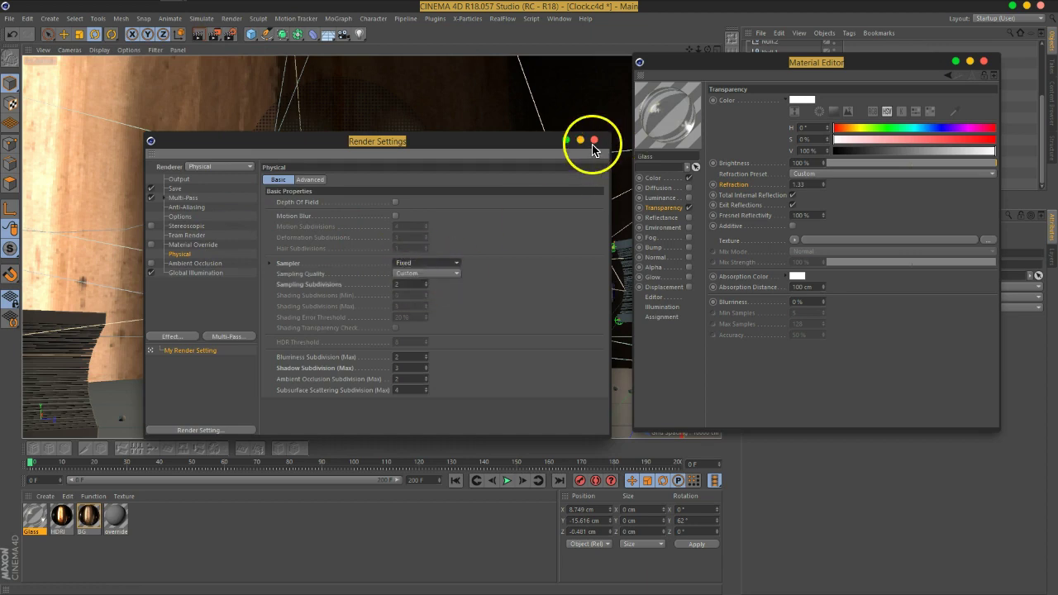
left_click(594, 140)
left_click_drag(215, 39, 248, 47)
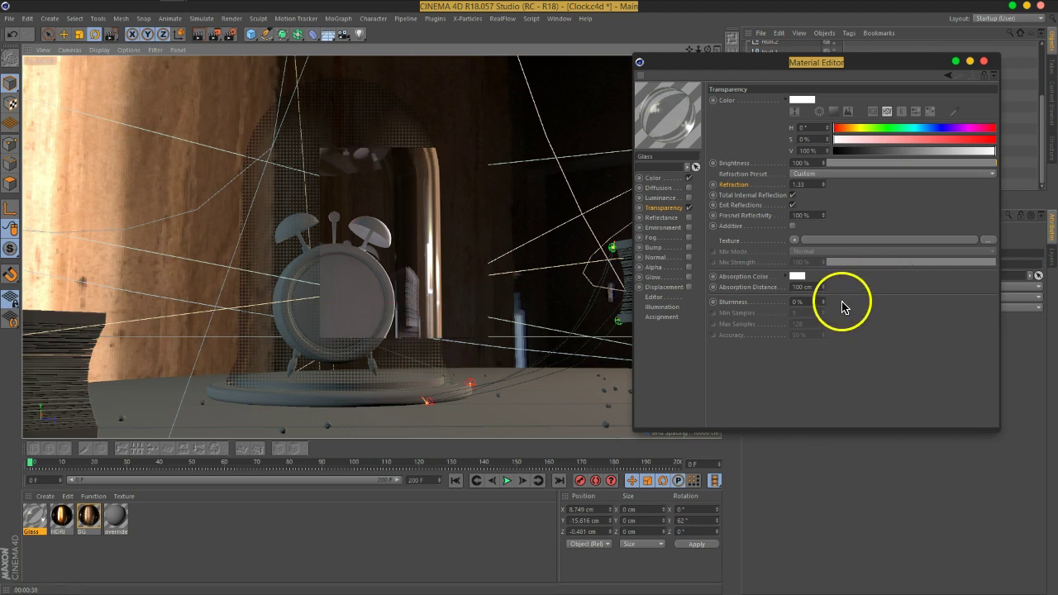
- Raise the Glass material's refraction to 2.6 and render a test region around the dome's base
left_click(806, 184)
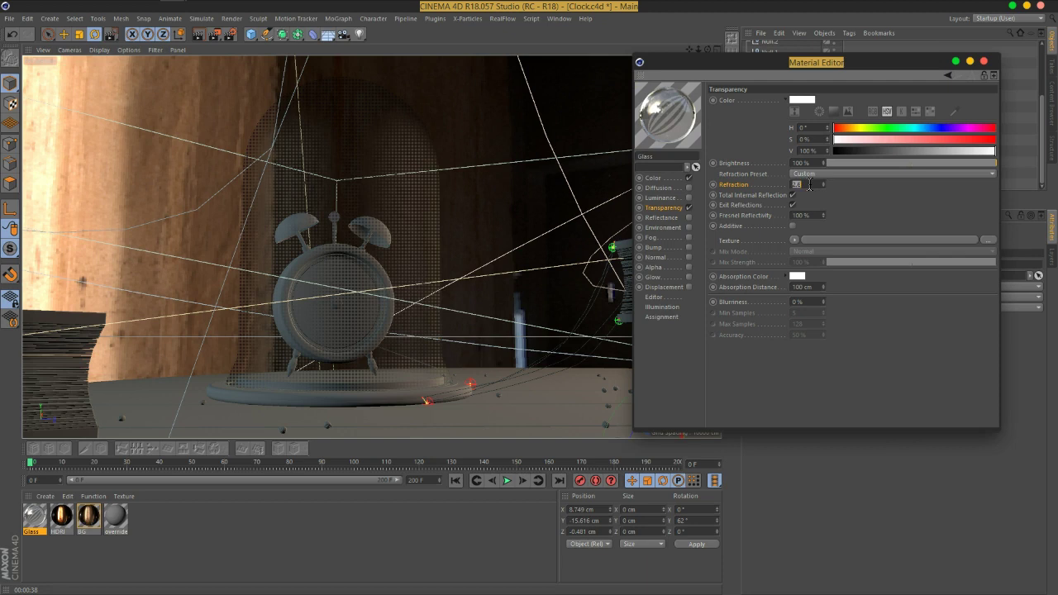
left_click_drag(234, 35, 273, 97)
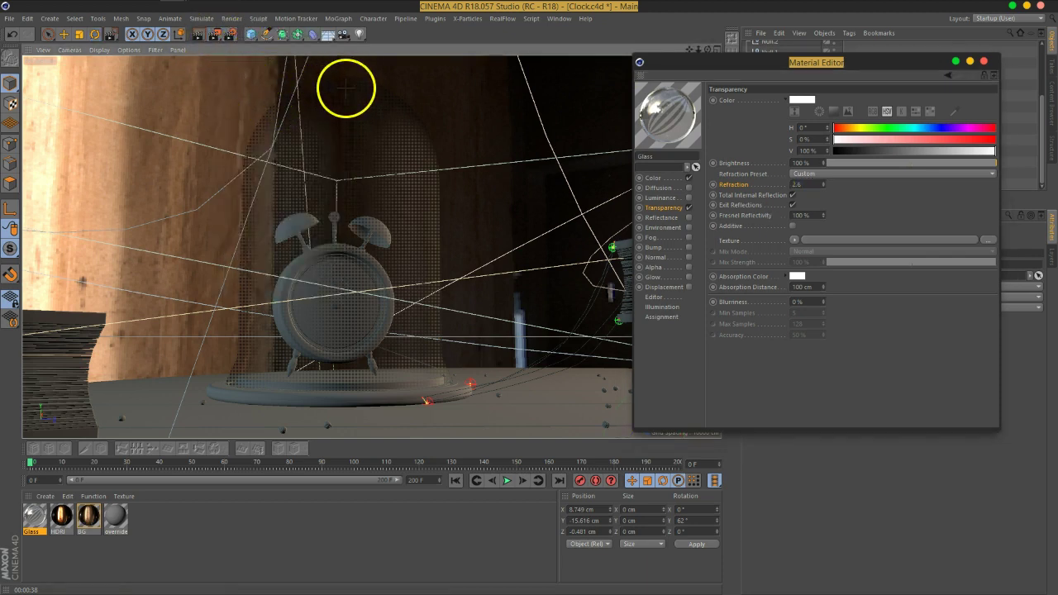
left_click_drag(468, 340, 185, 418)
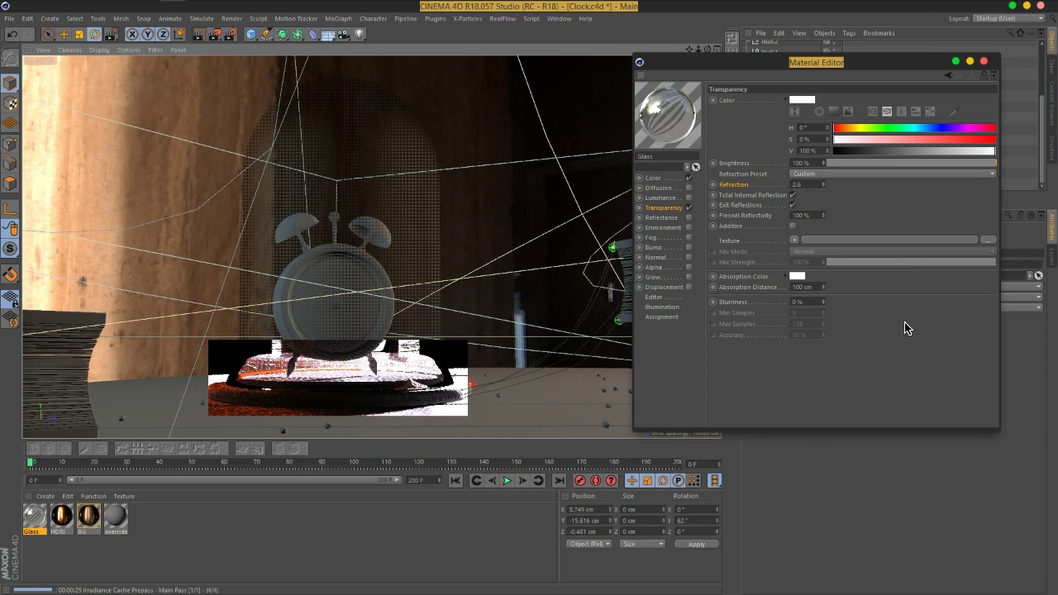
- Set the Glass material's absorption distance to 20 cm and its absorption colour to a very pale warm off-white
left_click(899, 335)
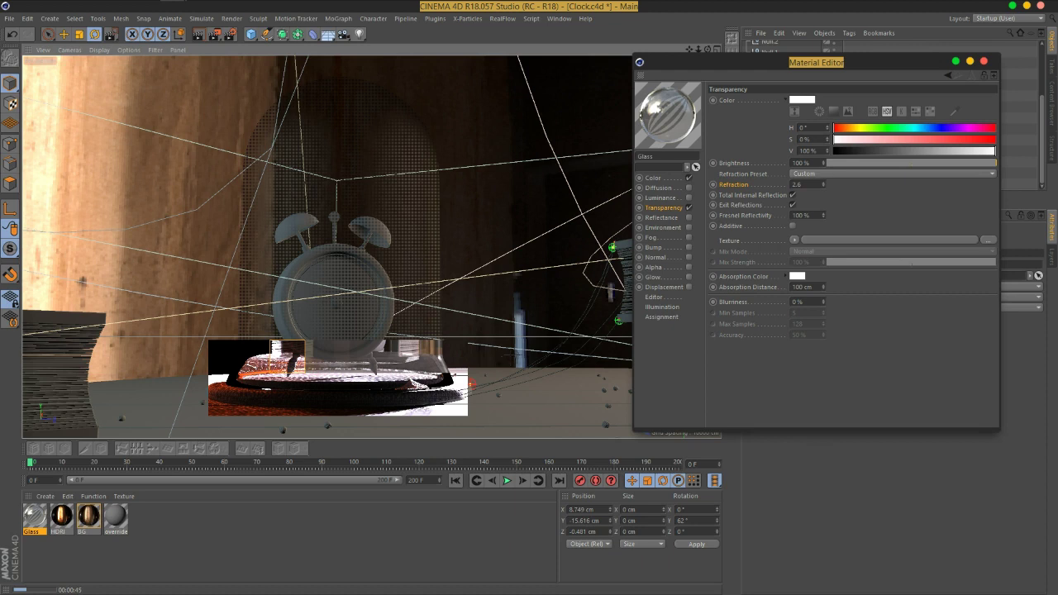
left_click(817, 287)
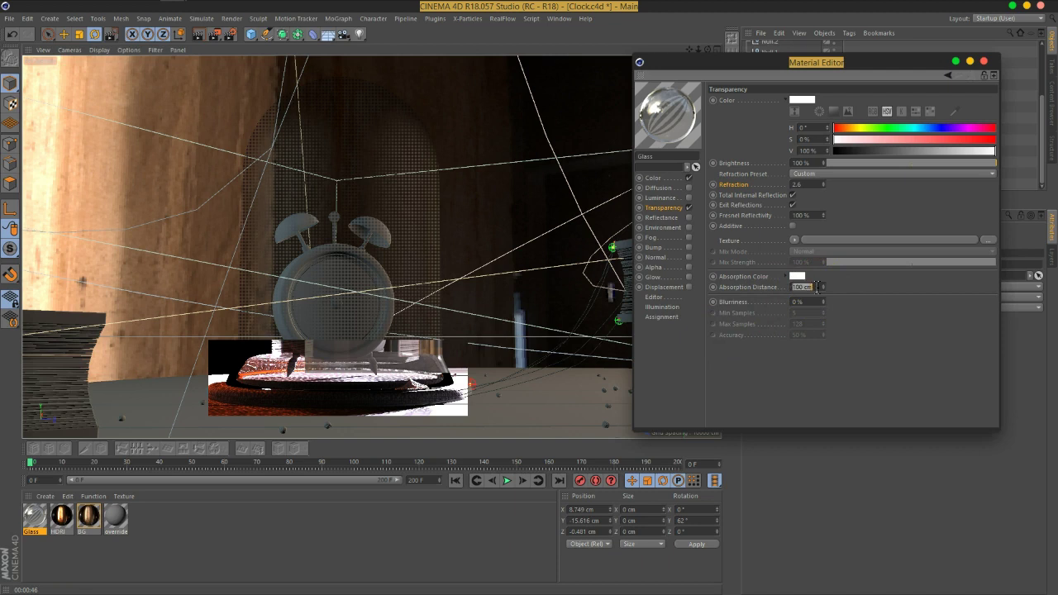
type("20")
key("Return")
left_click(798, 276)
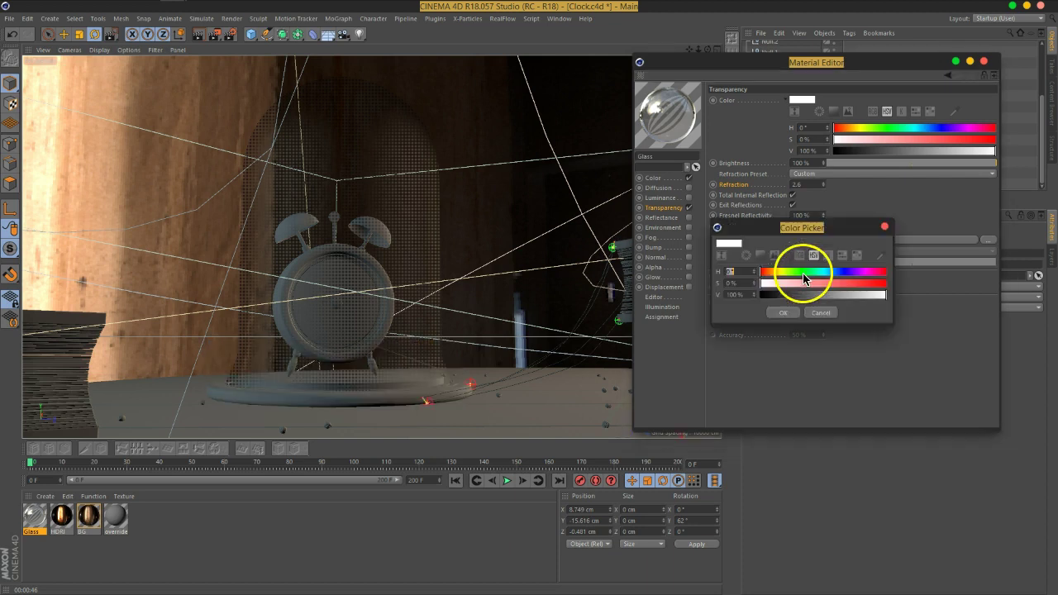
left_click_drag(751, 272, 774, 285)
left_click(780, 315)
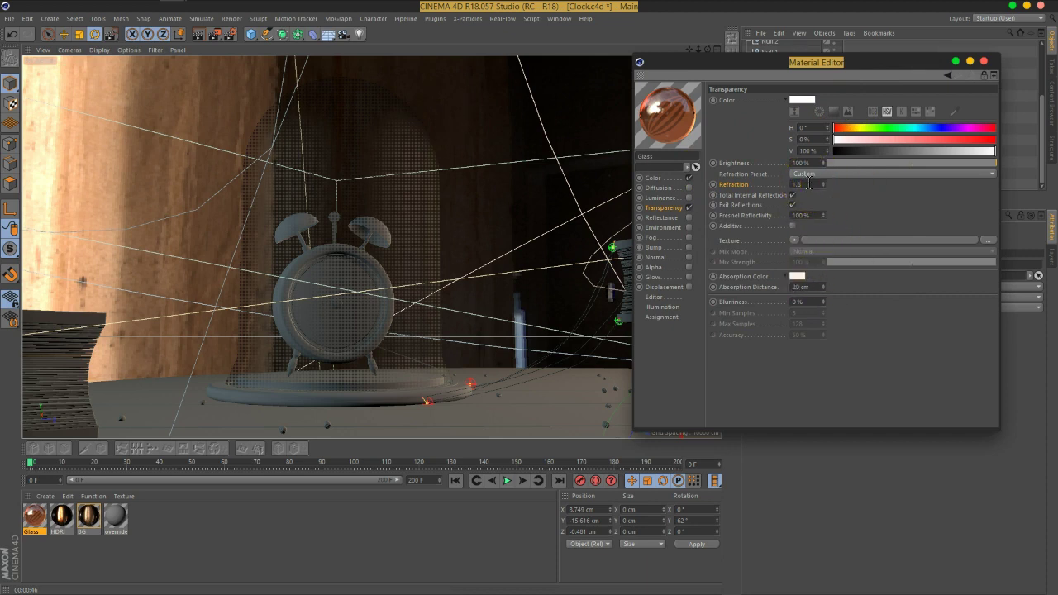
- Set the refraction to 1.6 and the absorption distance to 5 cm, rendering a test region of the dome after each change
left_click(218, 37)
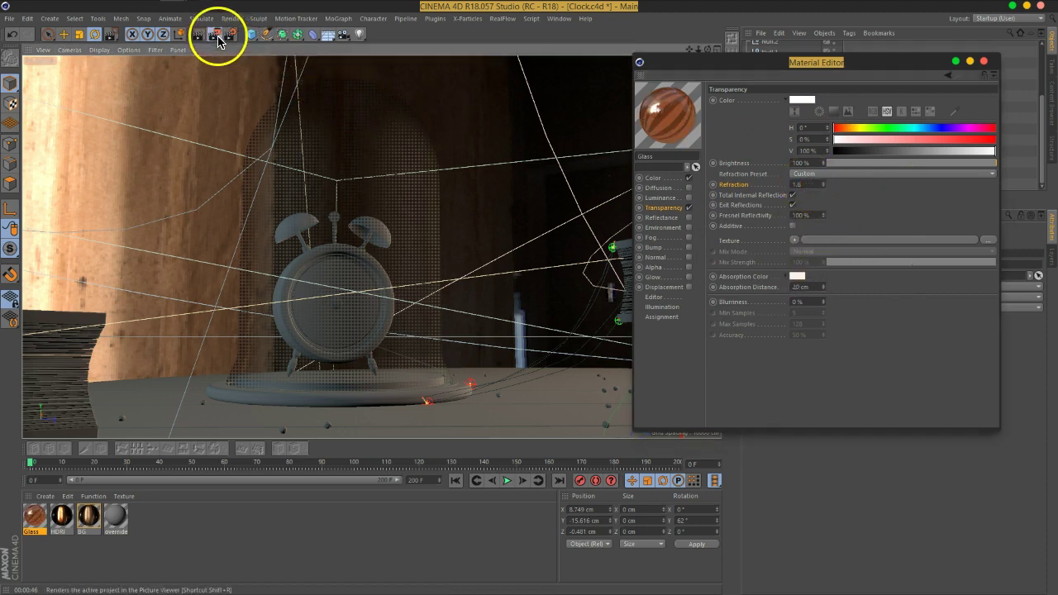
left_click_drag(230, 194, 468, 260)
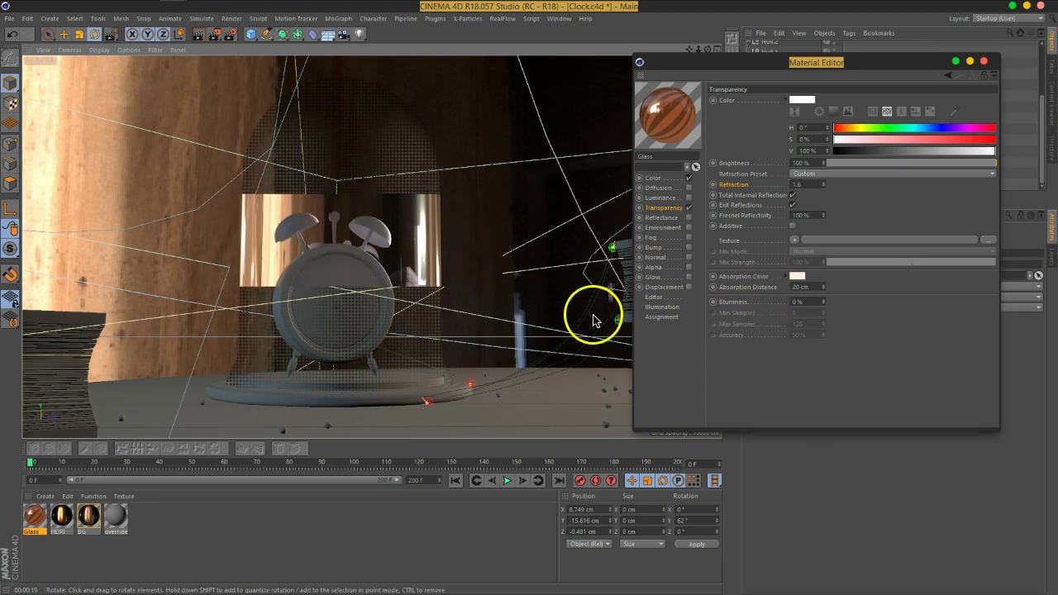
key("Return")
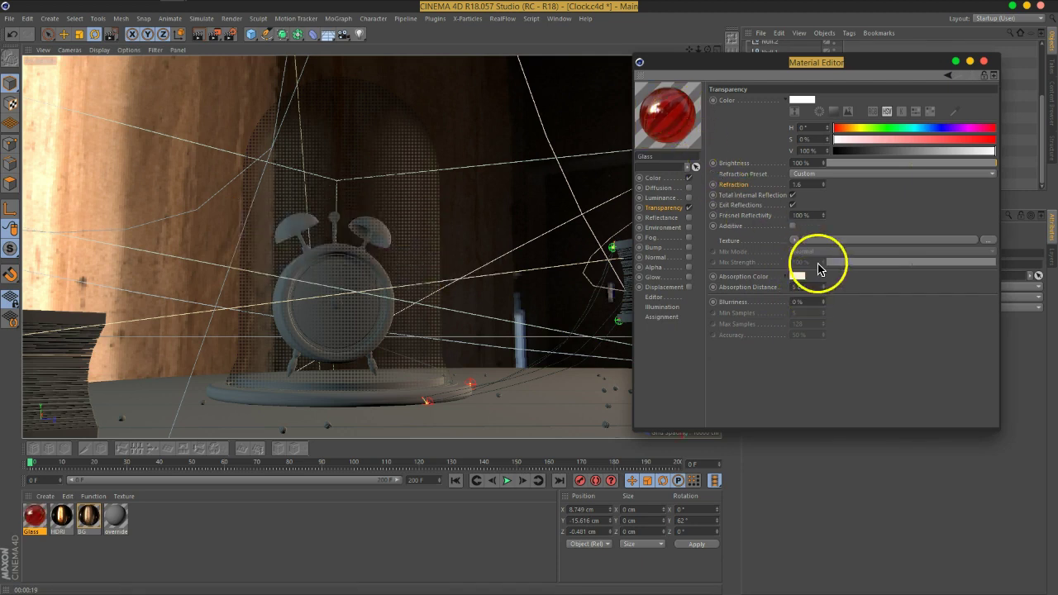
left_click_drag(216, 34, 242, 54)
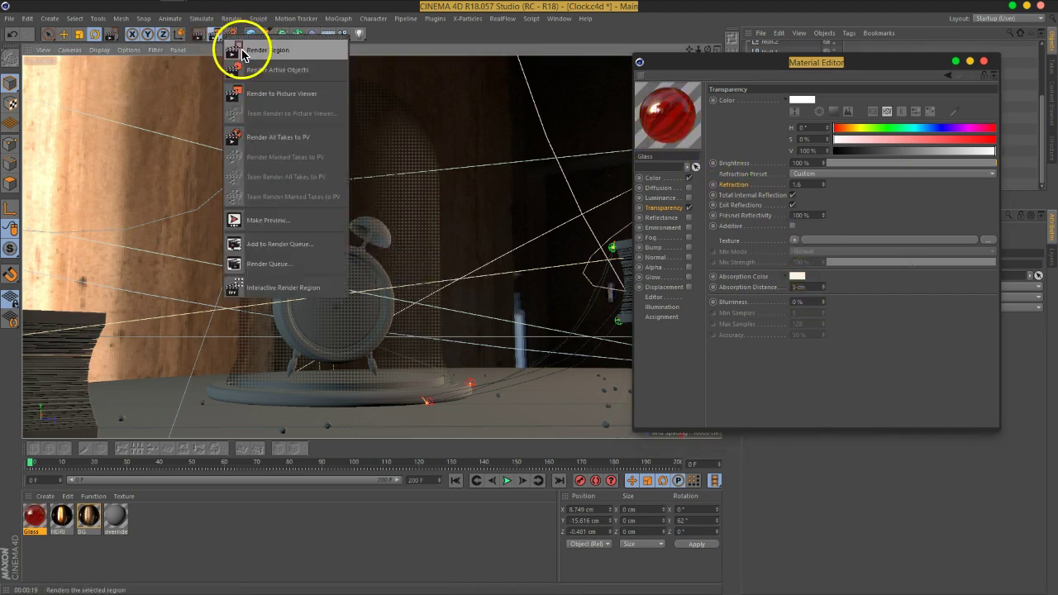
left_click_drag(413, 77, 223, 243)
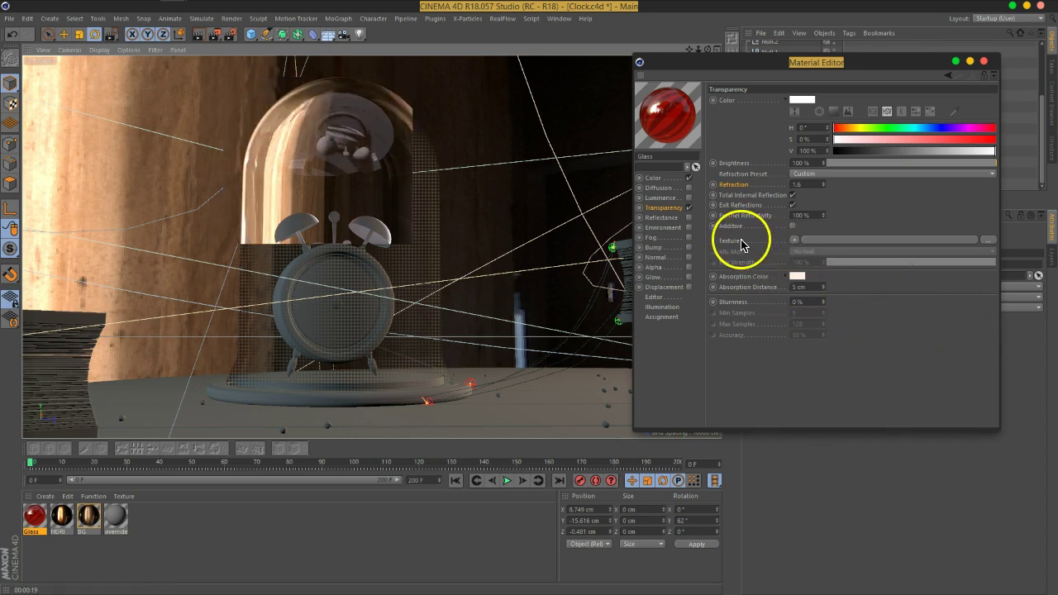
- Load a Fresnel shader as the texture of the Glass material's Transparency channel
left_click(798, 245)
left_click(797, 242)
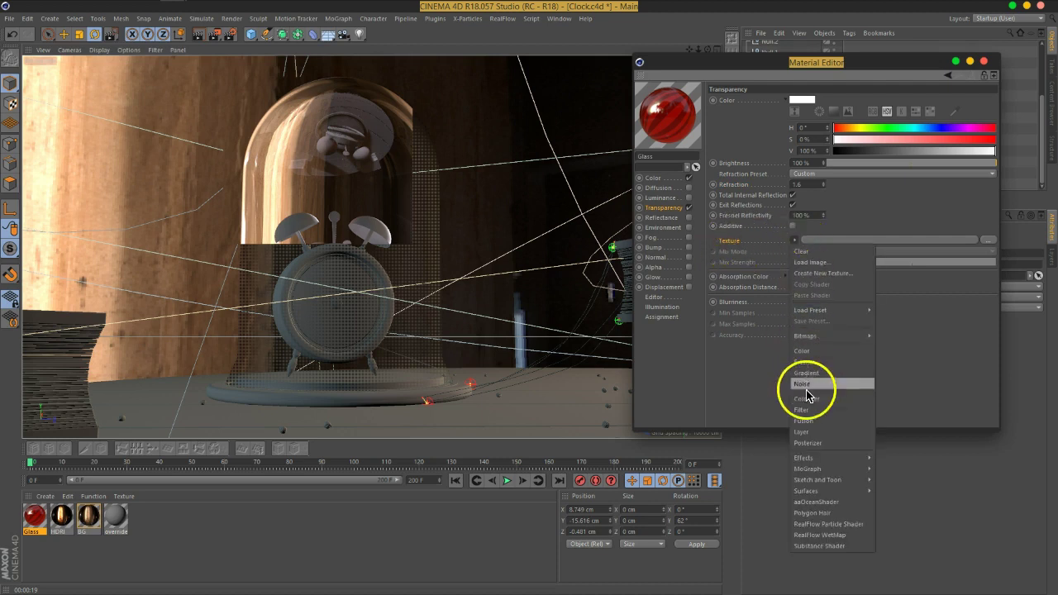
left_click(812, 362)
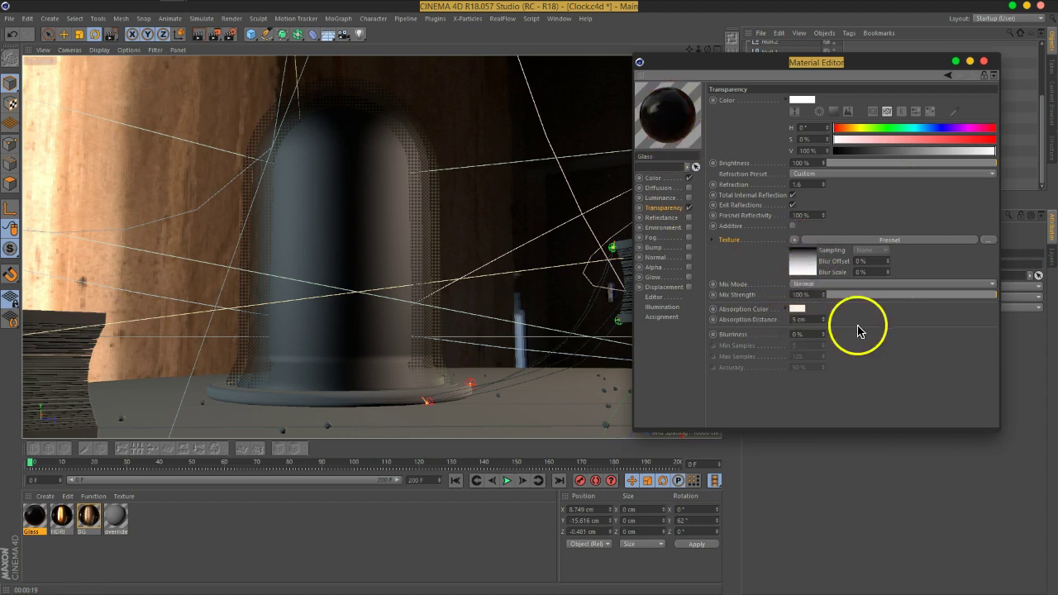
- Try the Add and Multiply mix modes for the Fresnel texture, and return it to Normal
left_click(810, 285)
left_click(811, 296)
left_click(810, 283)
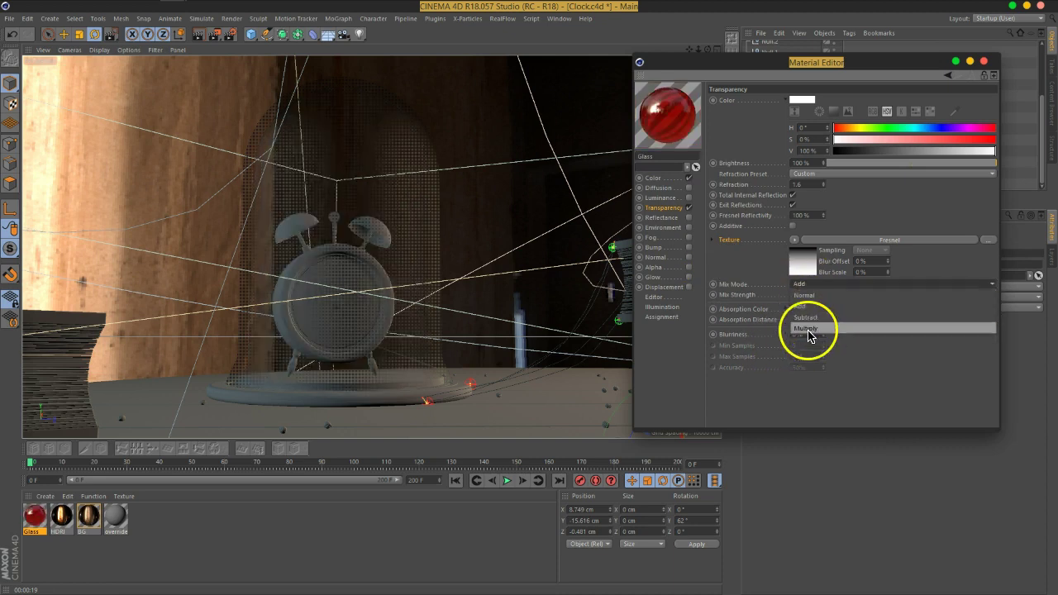
left_click(809, 329)
left_click(808, 284)
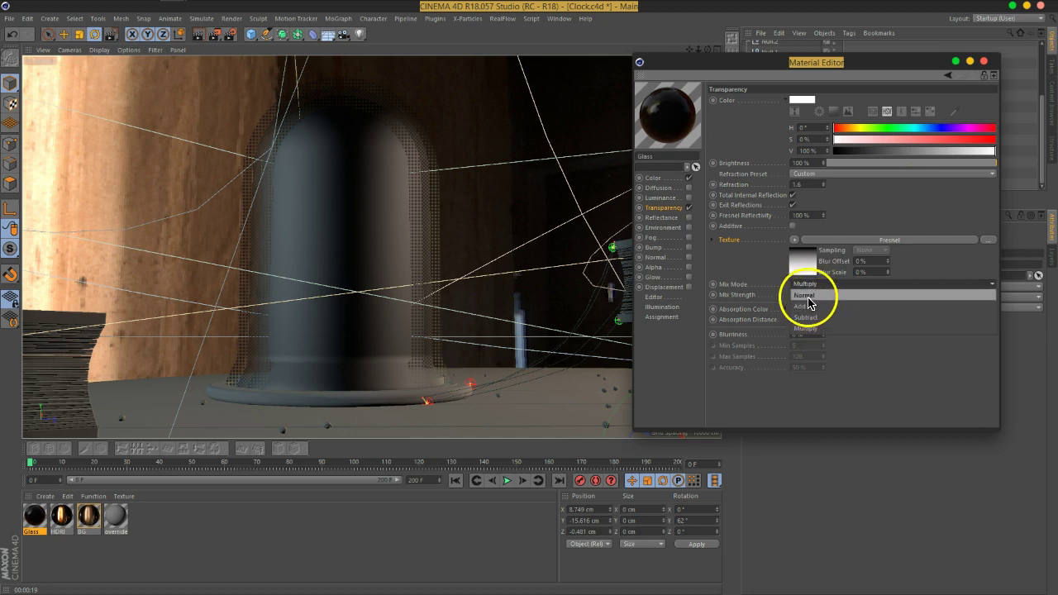
left_click(806, 295)
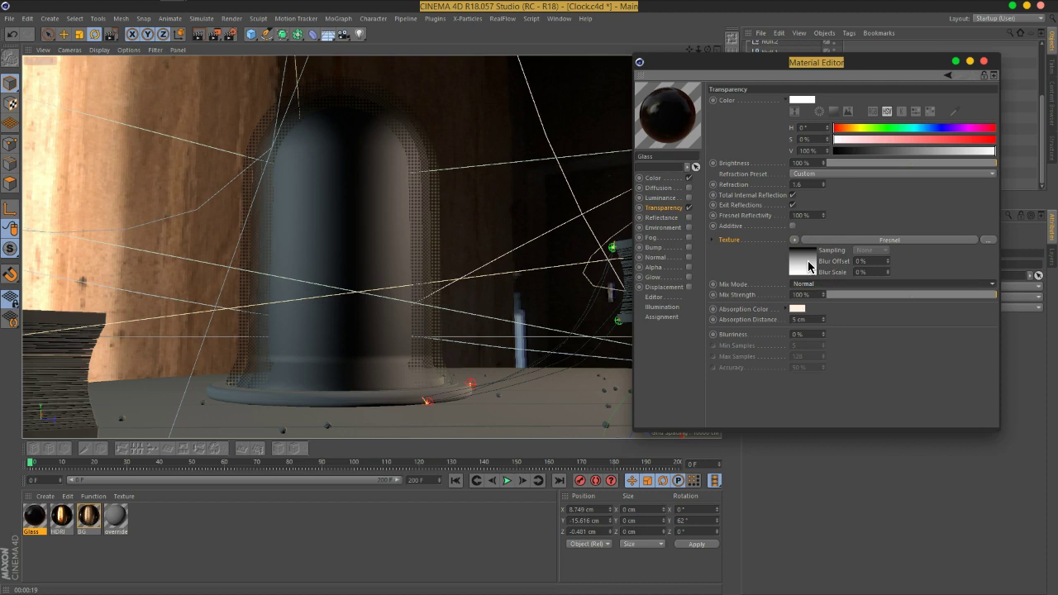
left_click(793, 226)
mouse_move(802, 265)
left_mouse_down()
mouse_move(816, 313)
mouse_move(832, 314)
mouse_move(803, 272)
left_mouse_up()
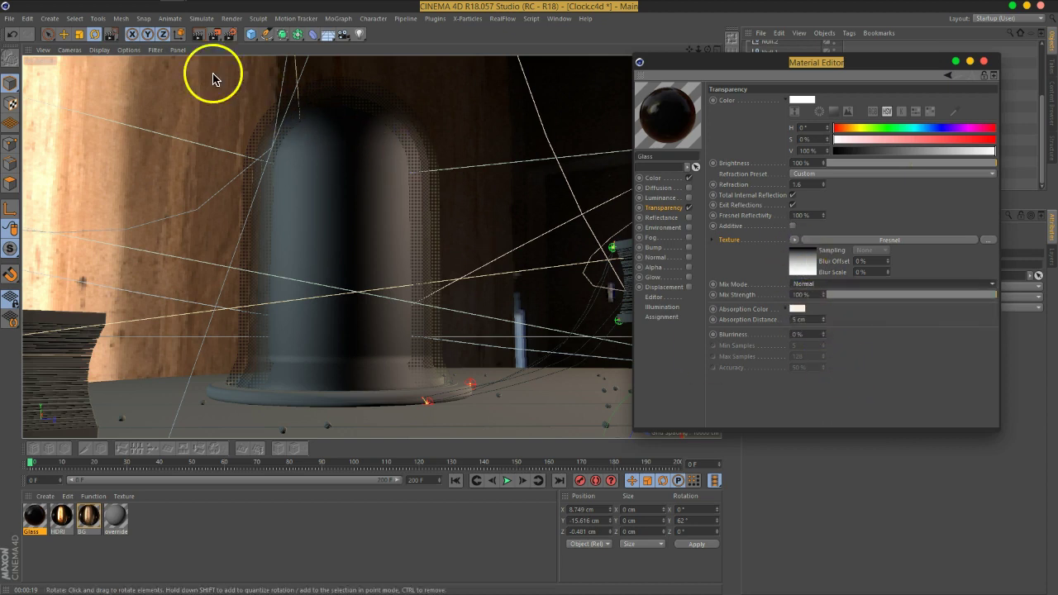
- Render a test region across the upper dome and set the Fresnel texture's mix mode to Add
left_click_drag(229, 33, 248, 48)
left_click_drag(228, 137, 472, 223)
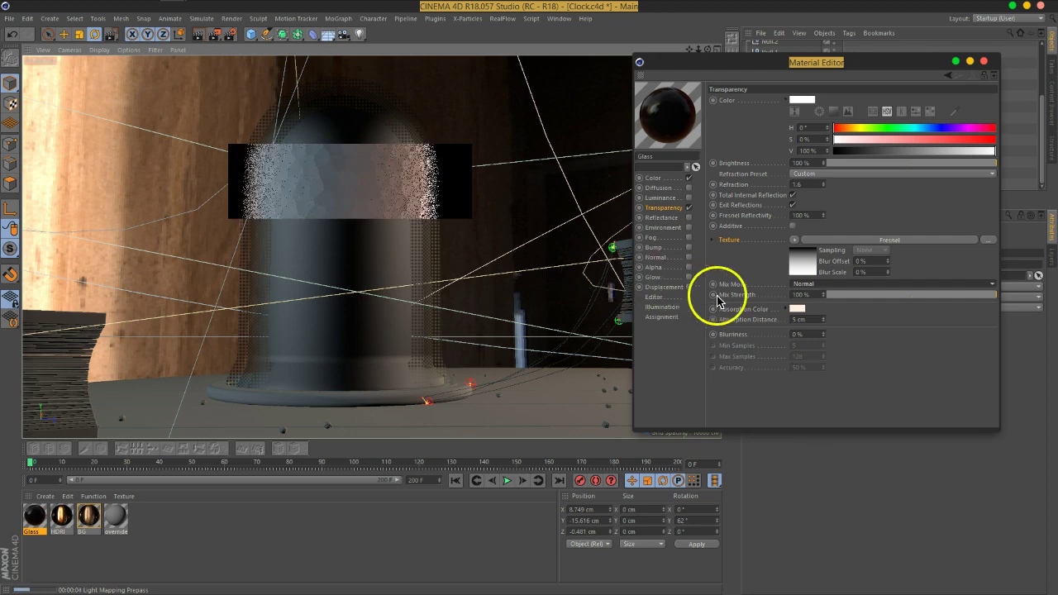
left_click(814, 296)
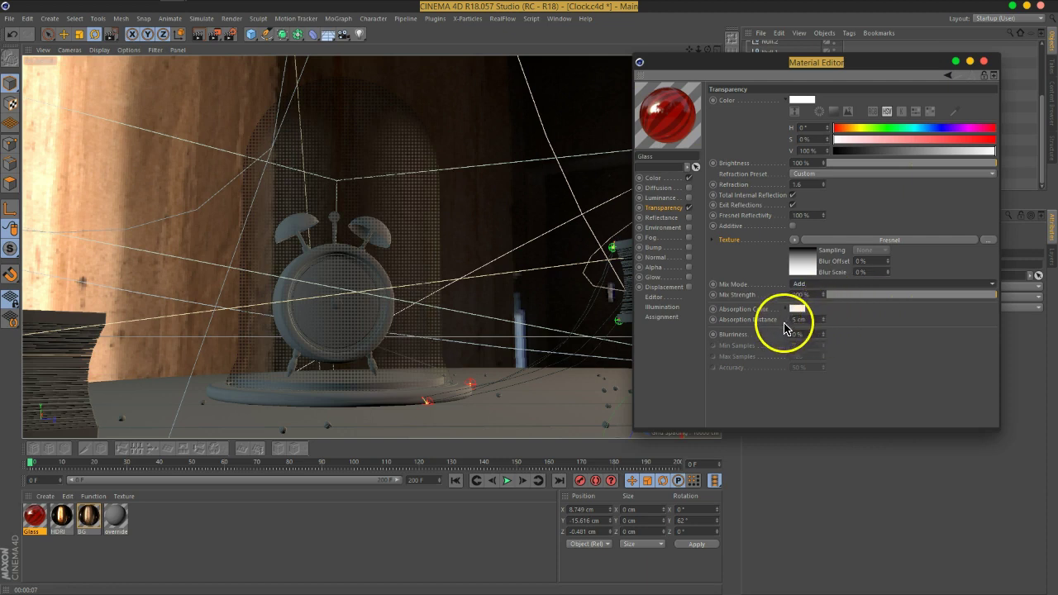
- Set the absorption distance to 2 cm and render a test region over the upper half of the dome
left_click(813, 320)
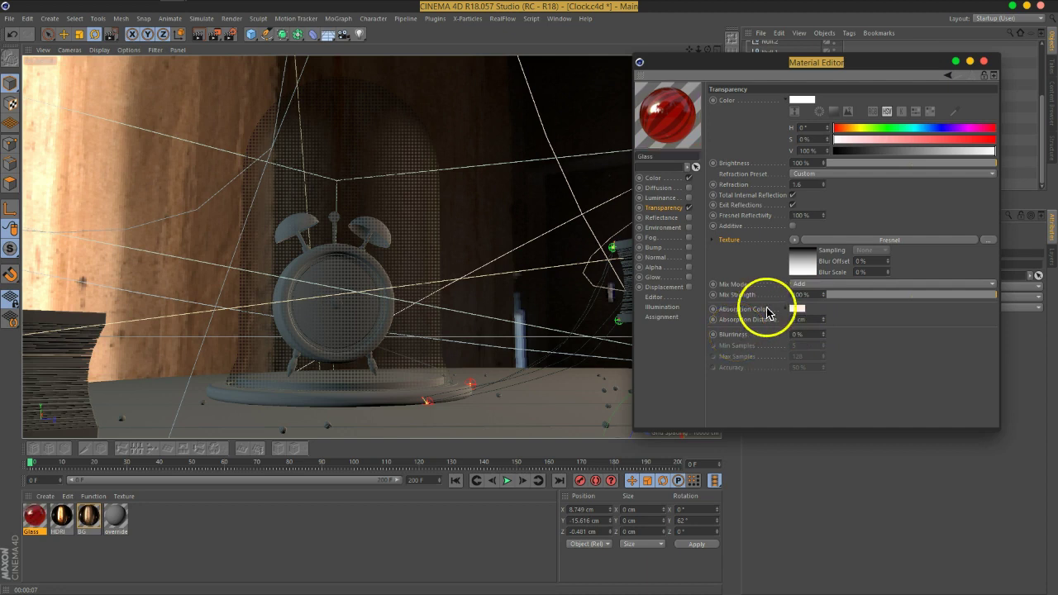
left_click_drag(229, 36, 255, 55)
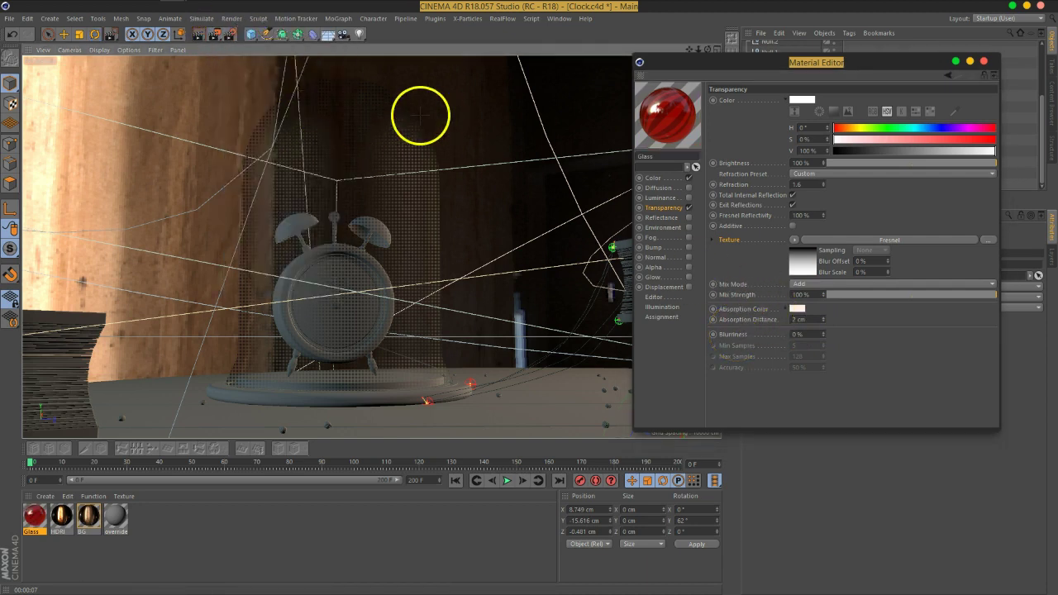
left_click_drag(460, 89, 203, 278)
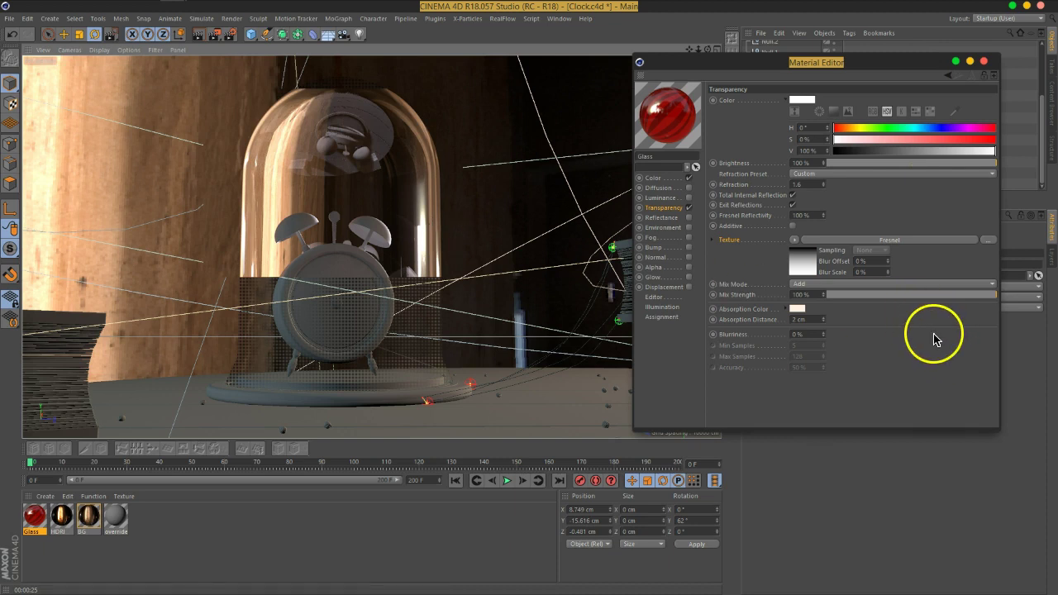
- Enable the Glass material's Reflectance channel and replace its Default Specular layer with a GGX layer
left_click(663, 220)
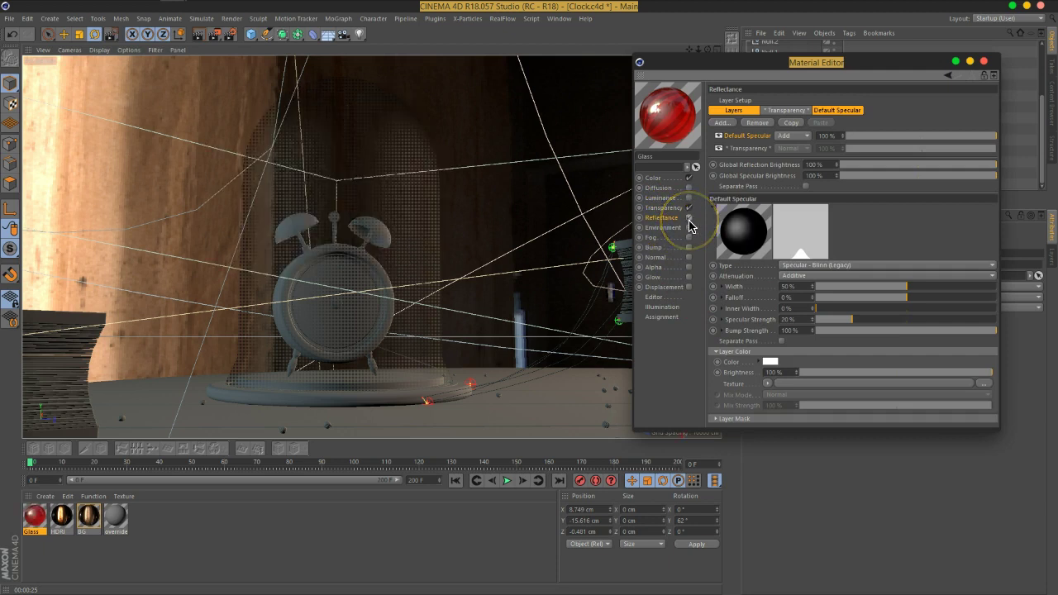
left_click(758, 122)
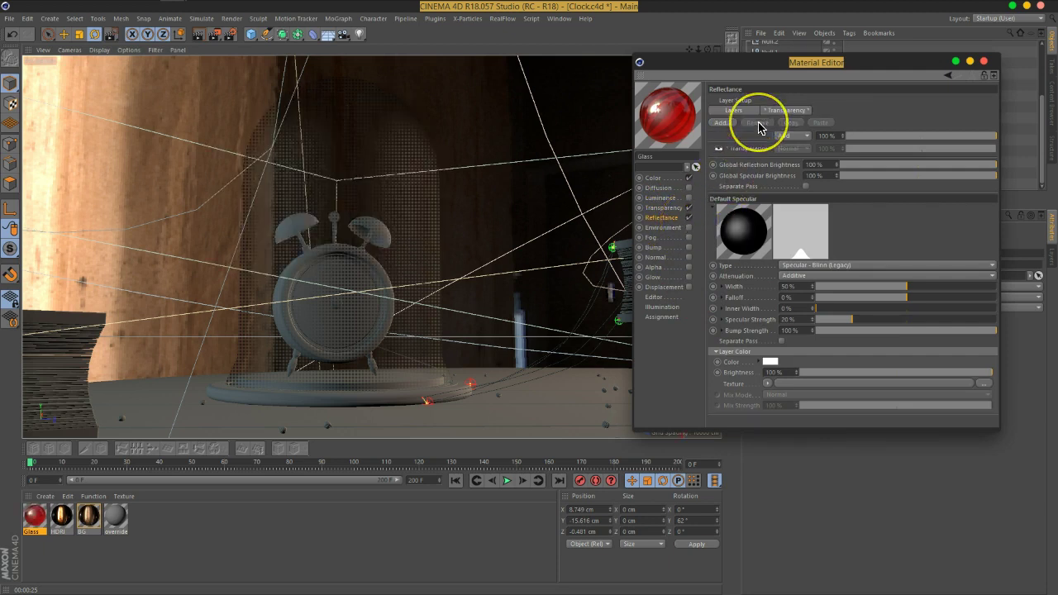
left_click(724, 123)
left_click(780, 136)
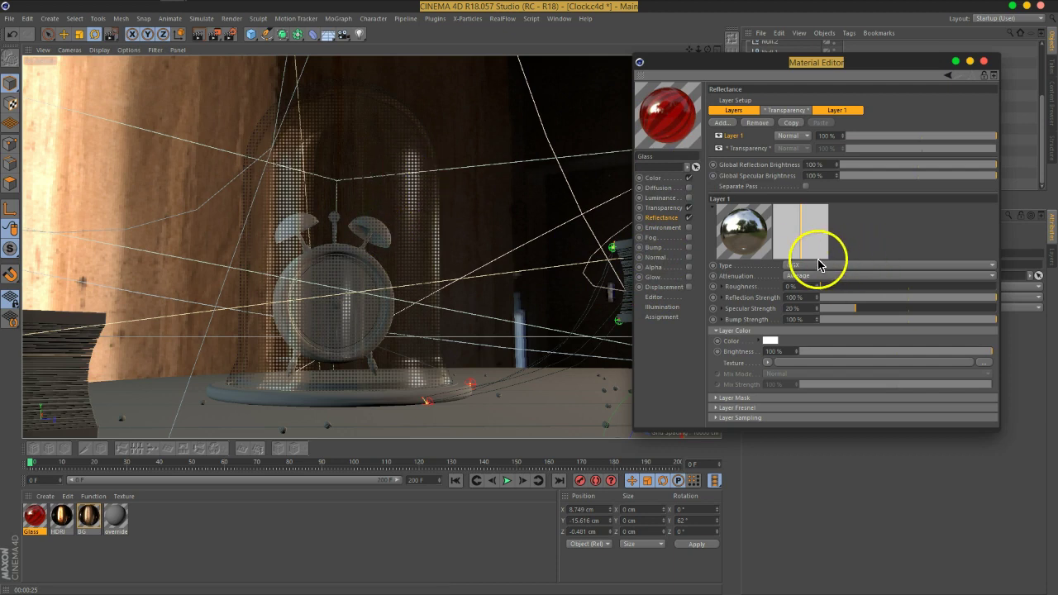
- Set the GGX layer's Fresnel to Dielectric, choose the Glass preset, and change its IOR to 1.66
left_click(761, 409)
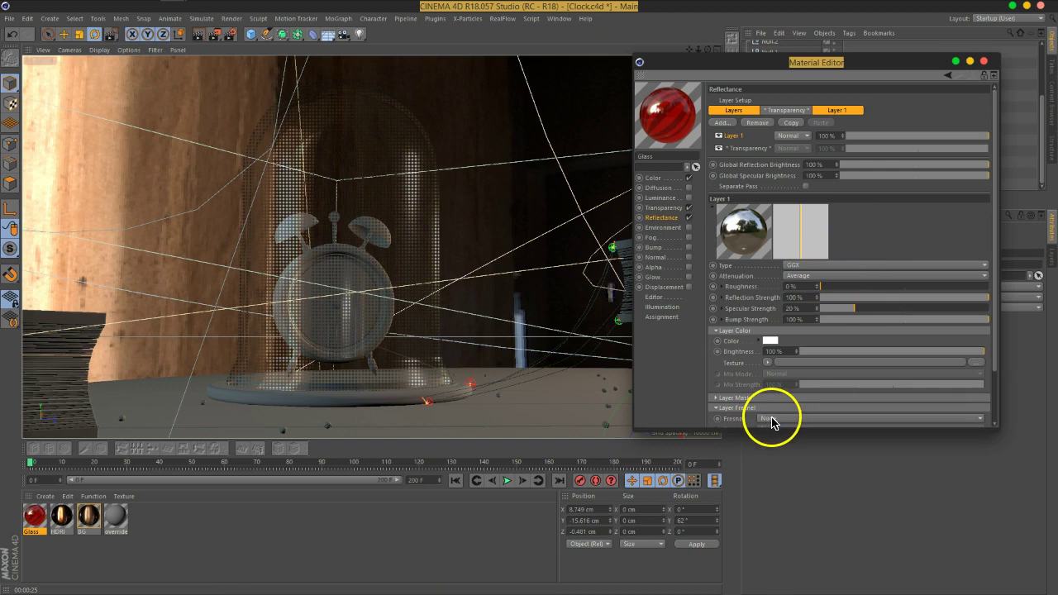
left_click(771, 419)
left_click(785, 439)
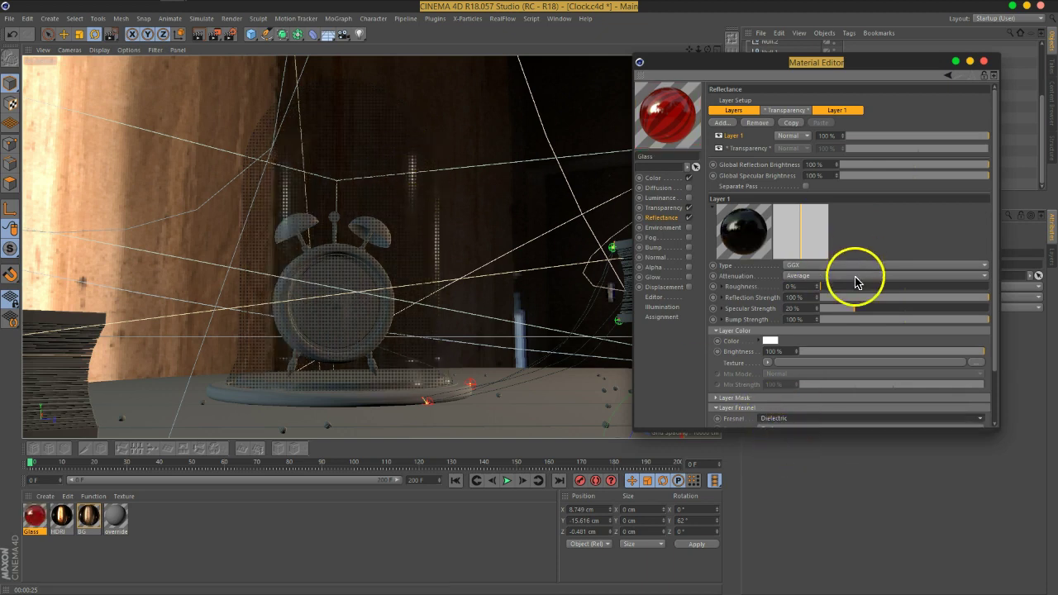
scroll(858, 191, "down", 1)
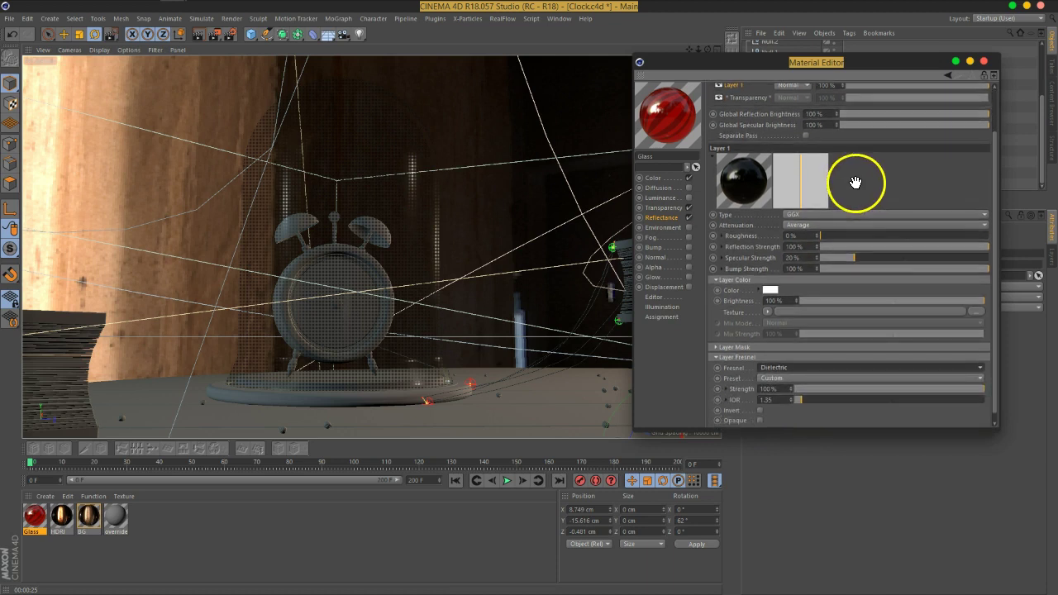
left_click(778, 381)
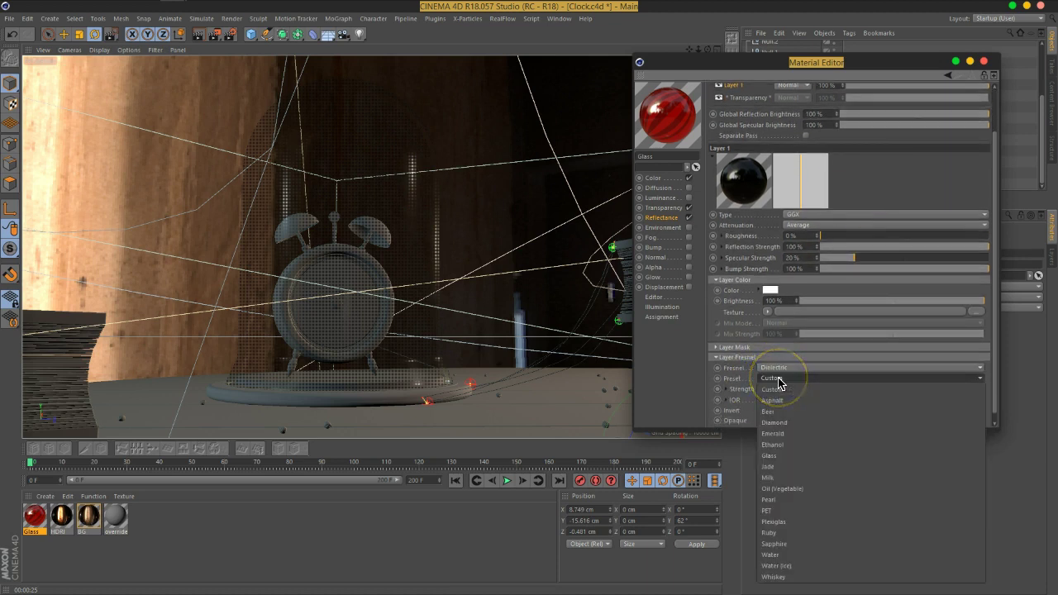
left_click(778, 456)
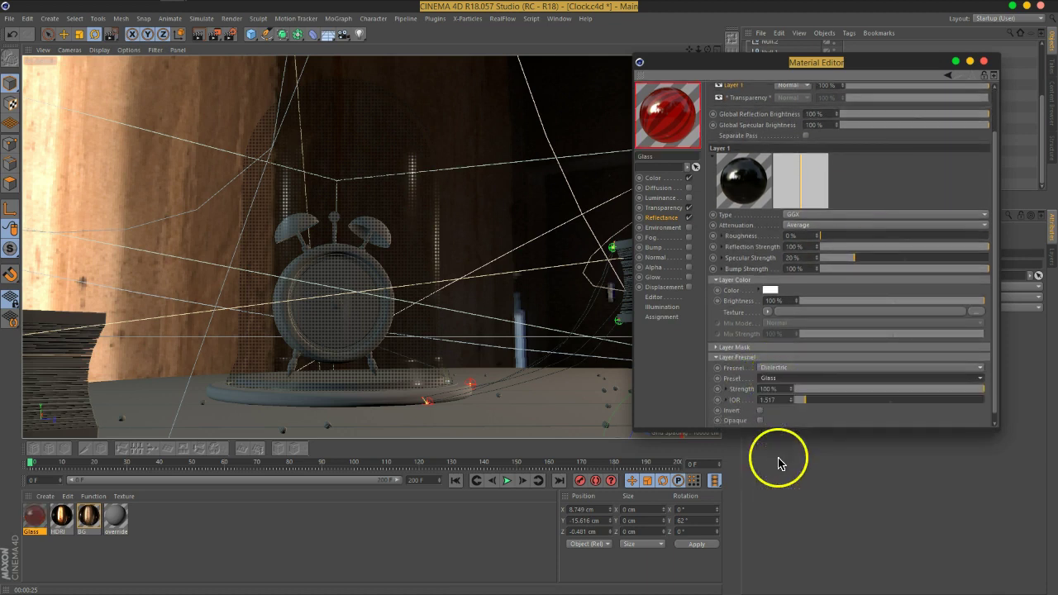
double_click(779, 400)
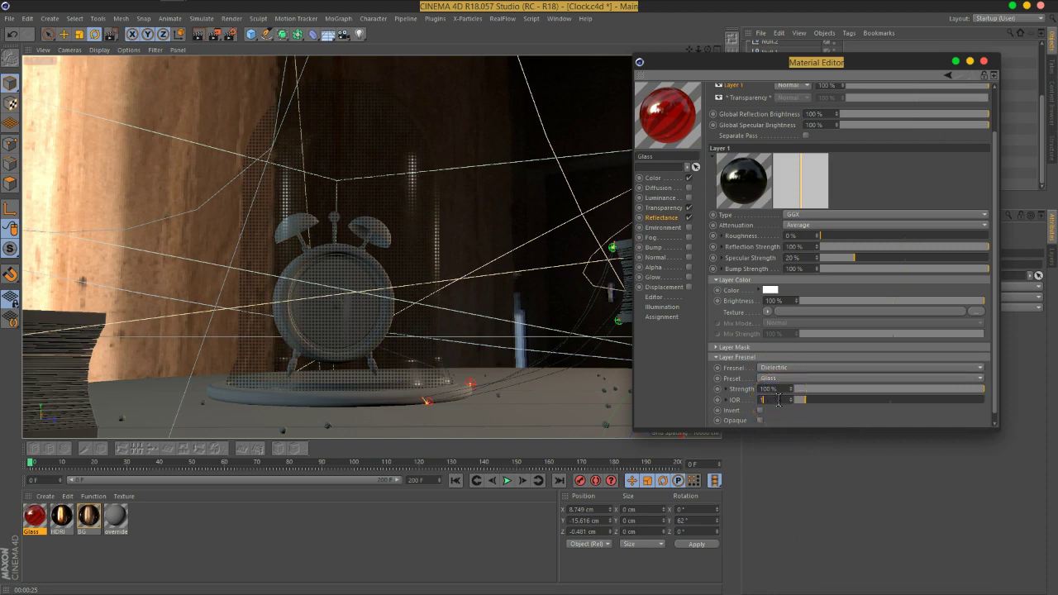
key("Return")
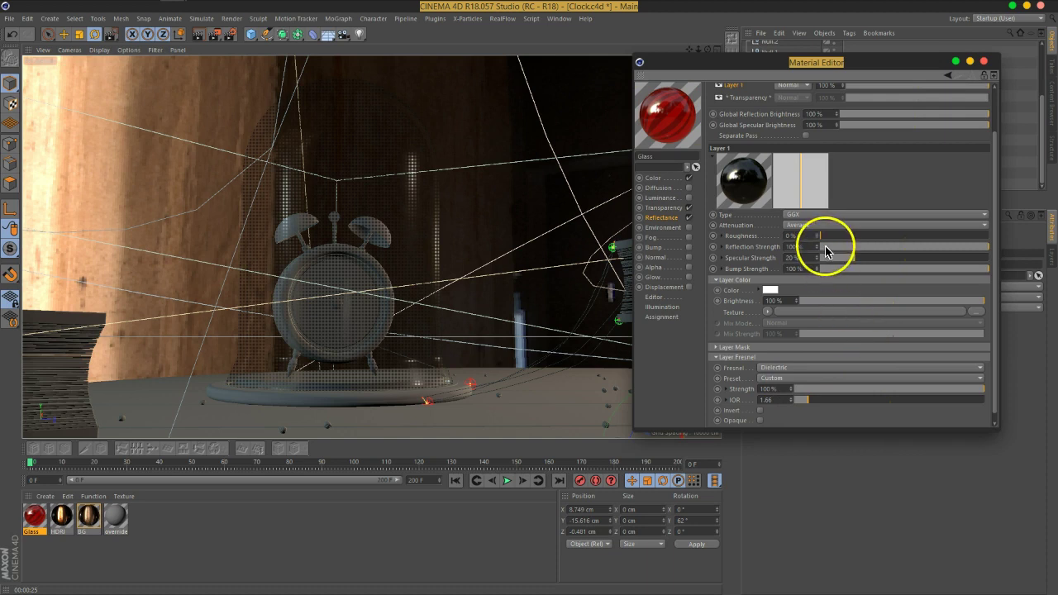
- Render a test region around the middle of the dome and the upper half of the clock
scroll(862, 216, "up", 3)
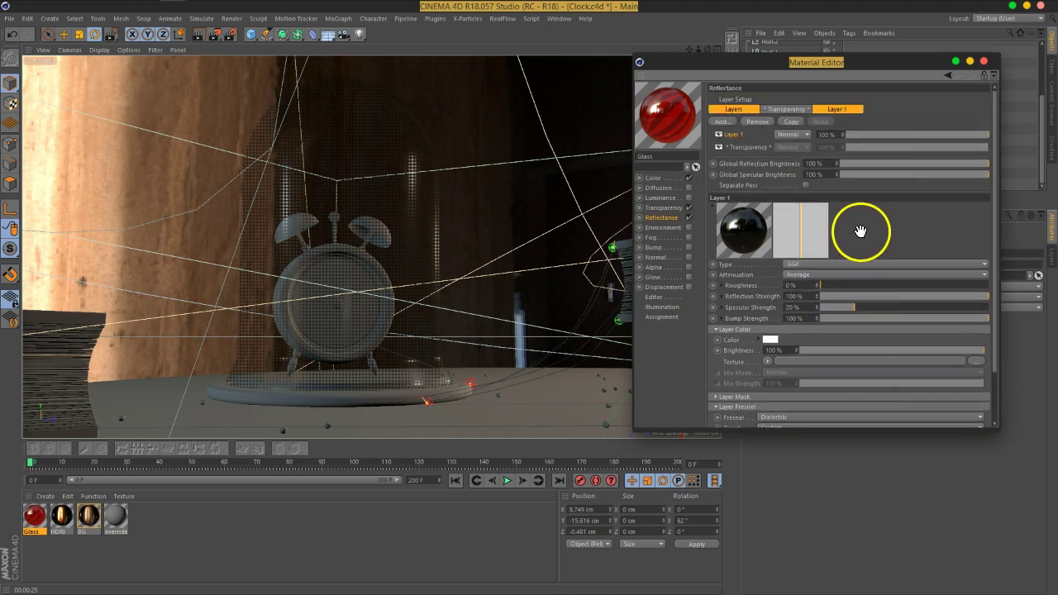
left_click_drag(211, 36, 250, 56)
left_click(250, 51)
left_click_drag(503, 136, 231, 309)
key("ctrl+r")
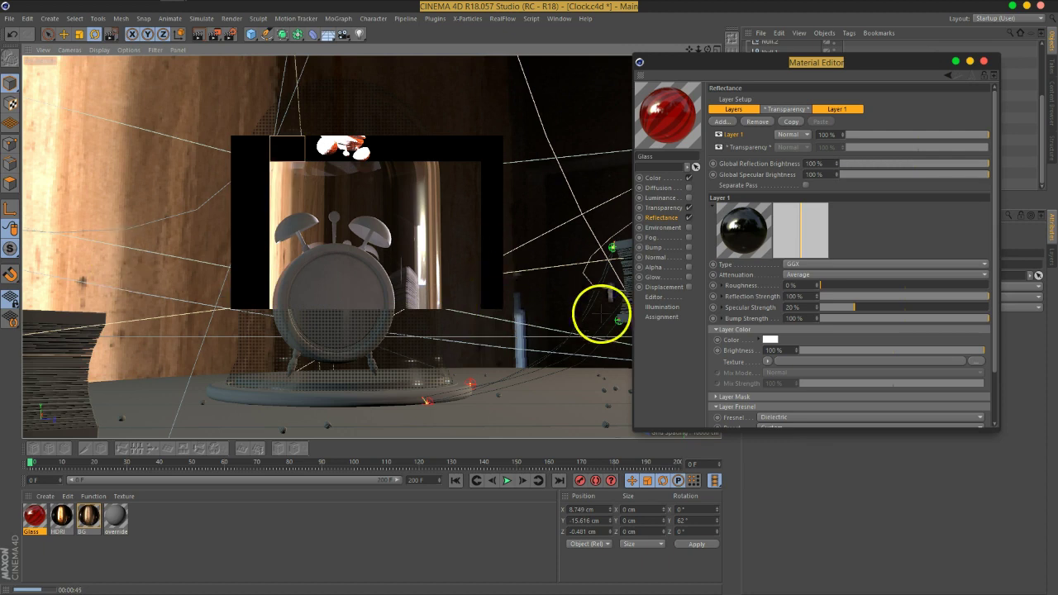
- Enable the Glass material's Bump channel and load a Noise shader as its texture
left_click(659, 256)
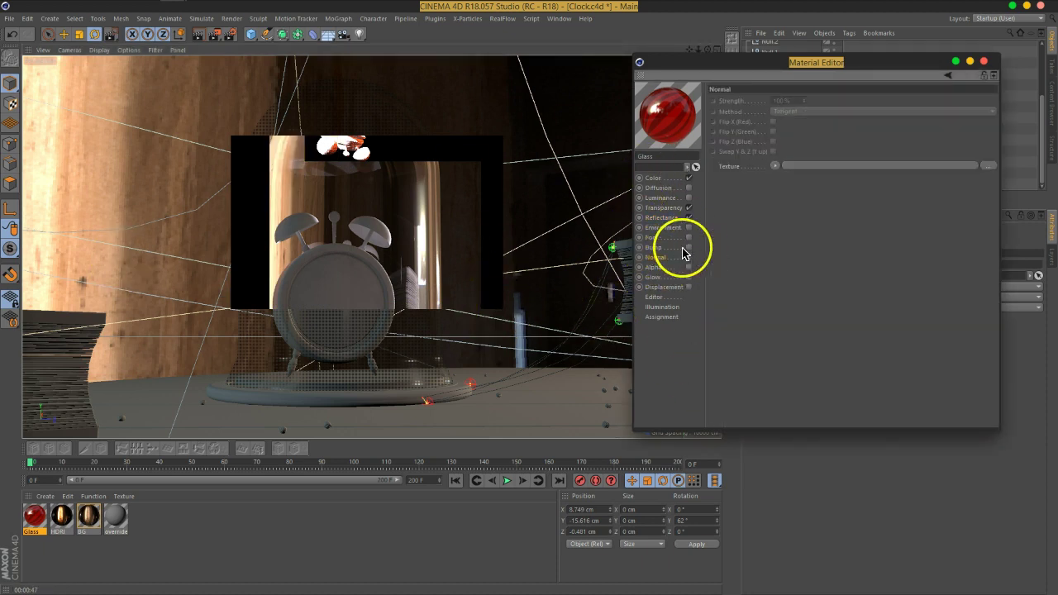
left_click(662, 248)
left_click(689, 247)
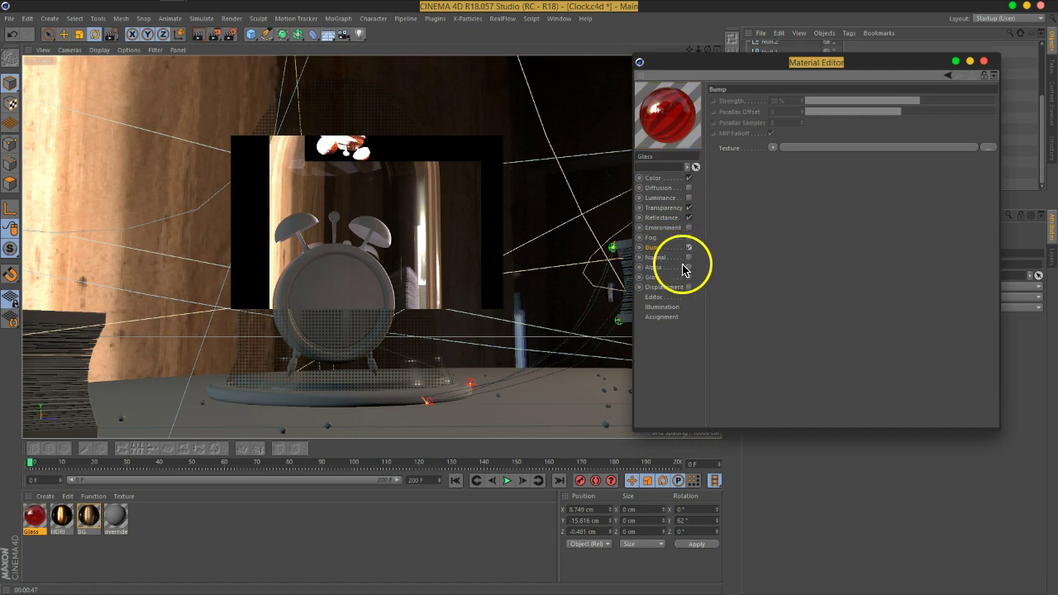
left_click(772, 147)
left_click(782, 291)
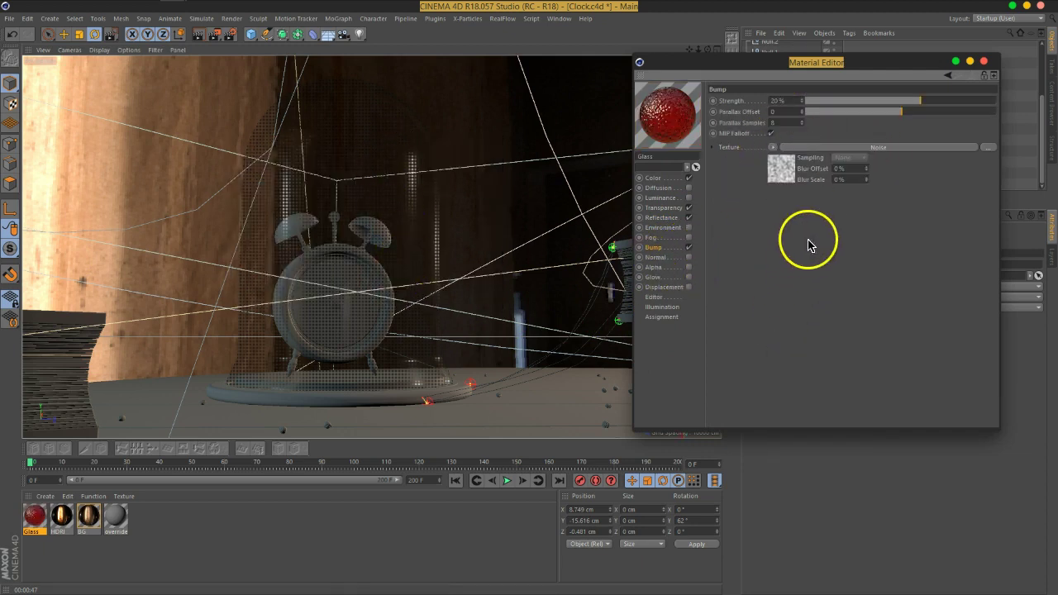
- Open the bump's Noise shader settings and render a test region over the upper dome and the clock's bells
left_click(781, 168)
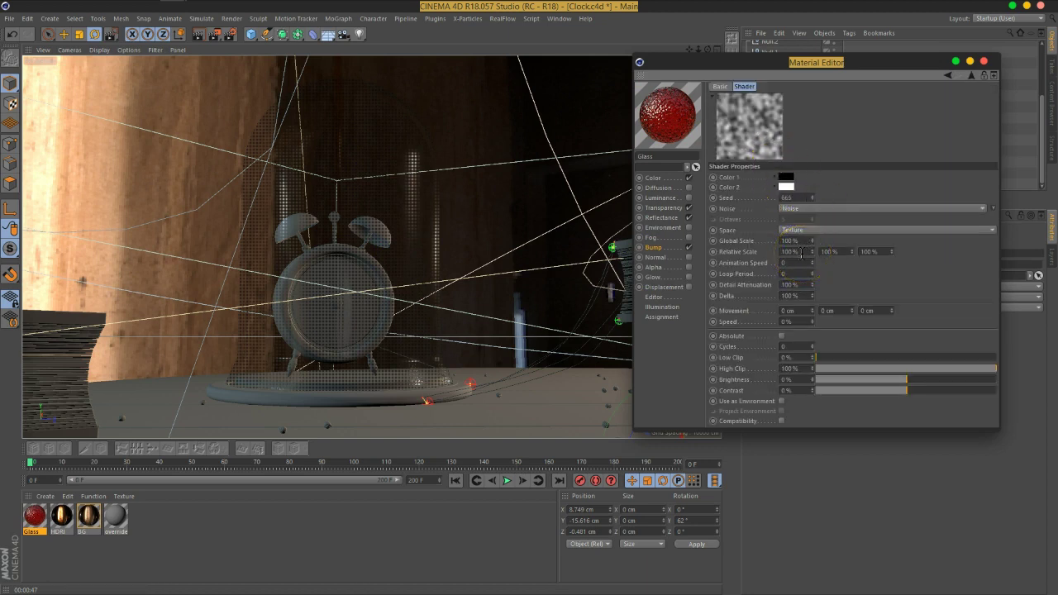
left_click(215, 34)
left_click(246, 51)
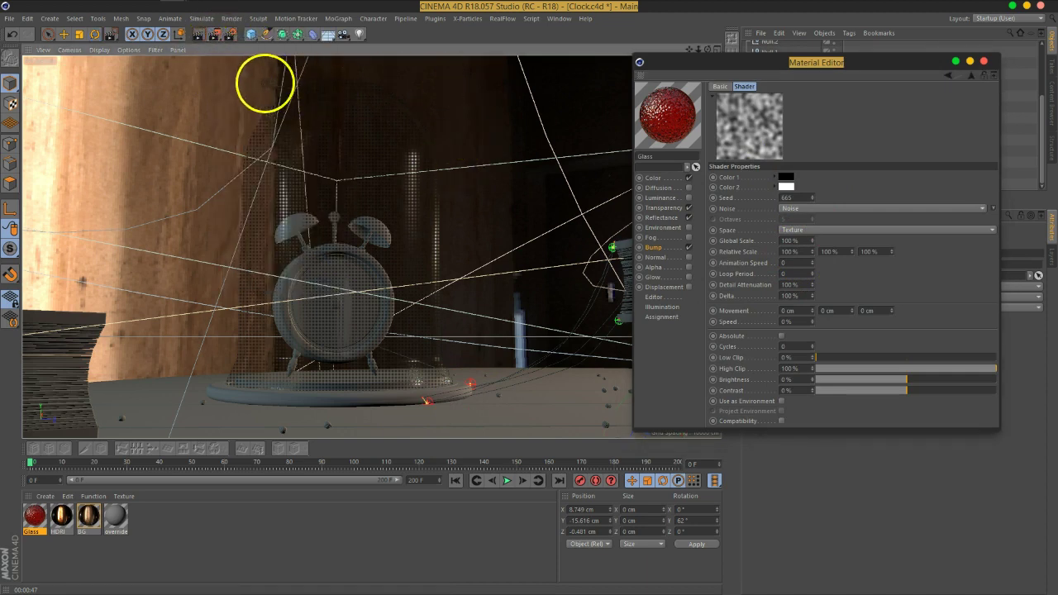
left_click_drag(205, 75, 504, 239)
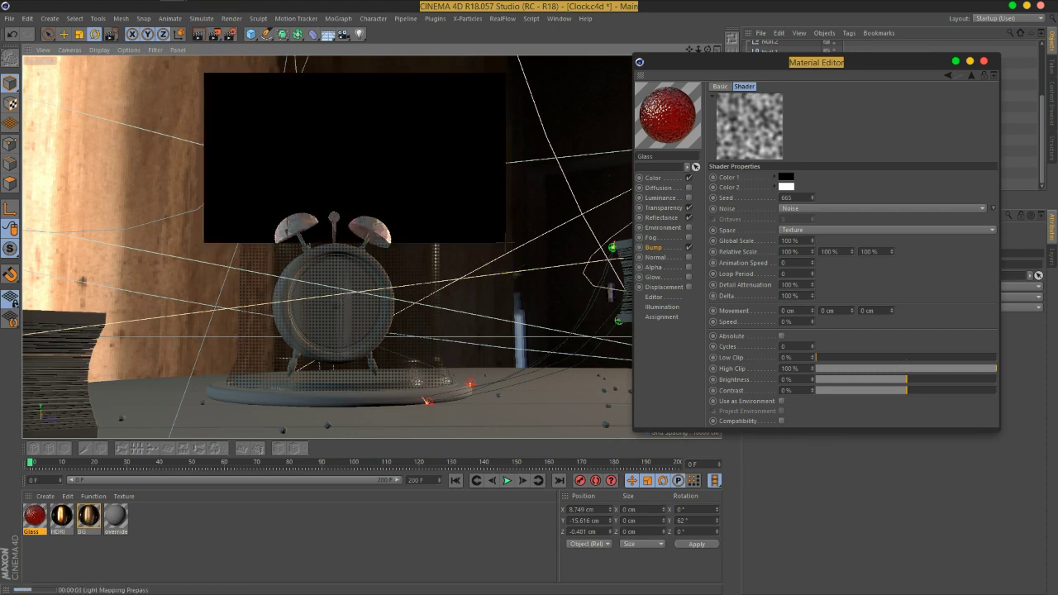
left_click(534, 229)
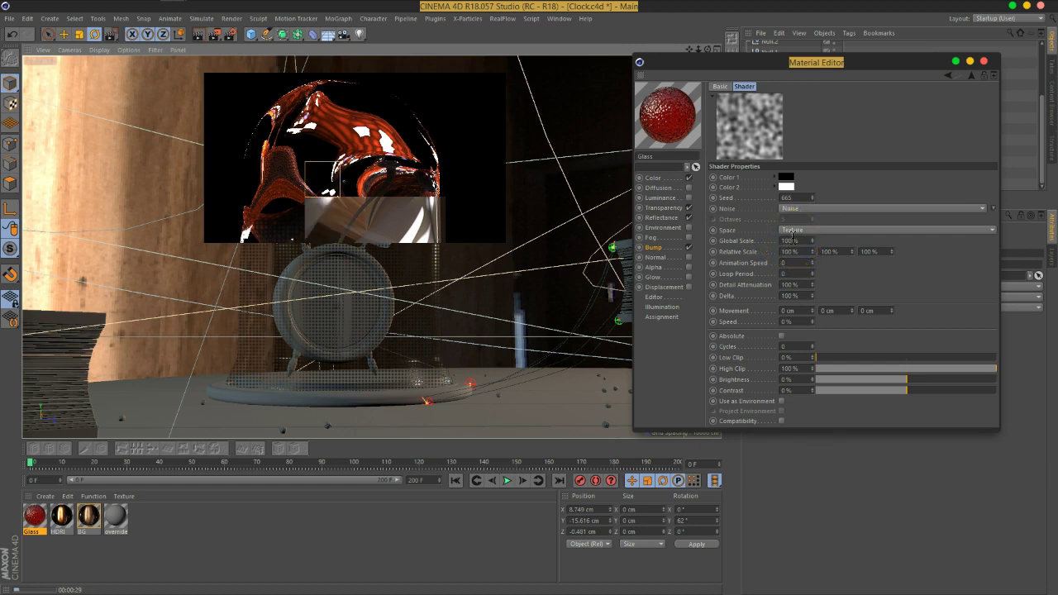
- Set the bump Noise shader's Global Scale to 500% and its noise type to Dents
left_click(790, 239)
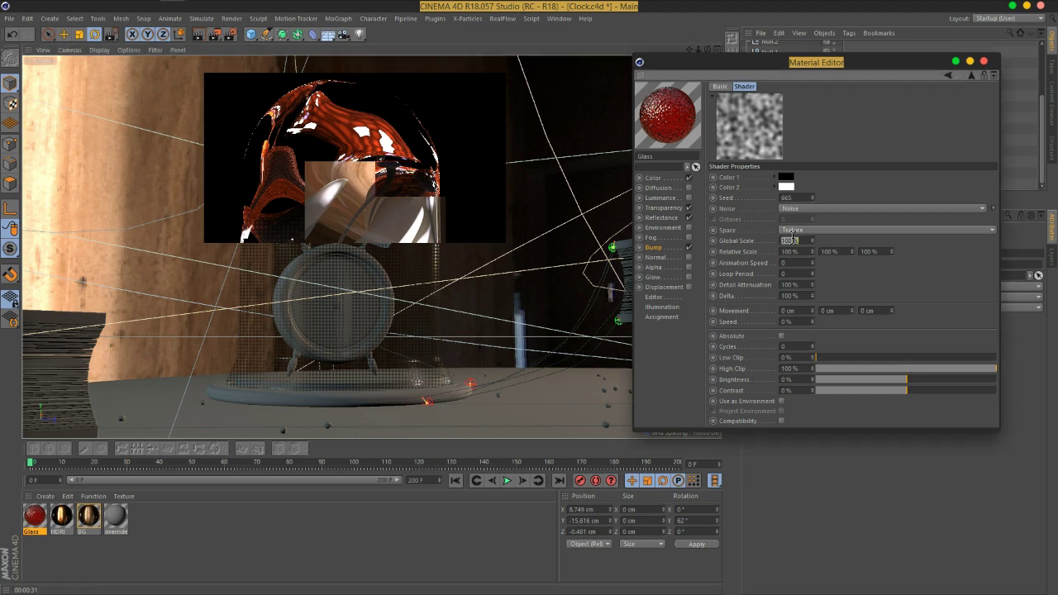
left_click(819, 289)
type("500")
key("Return")
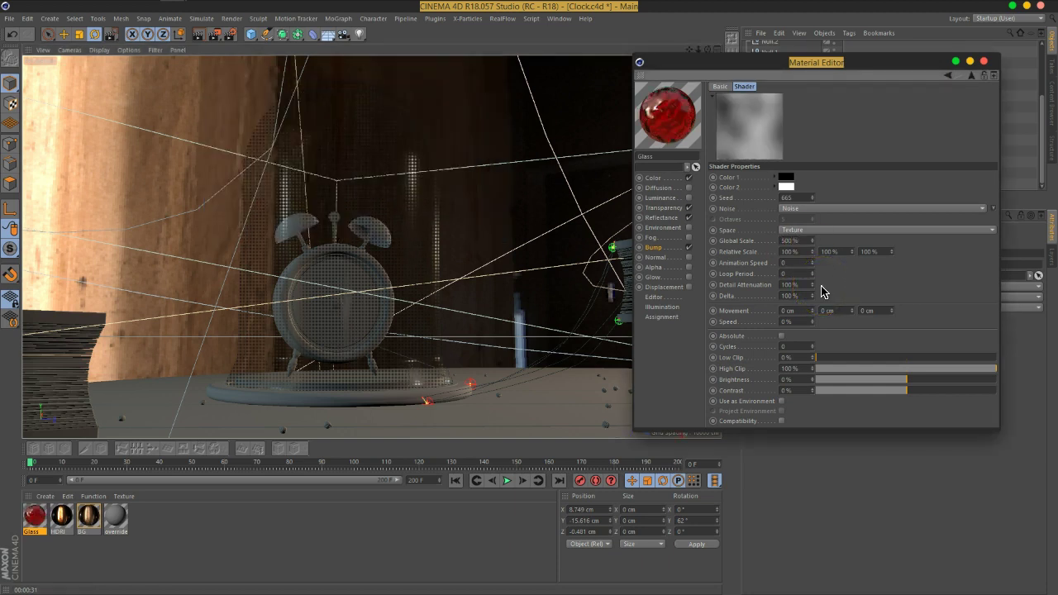
left_click(816, 209)
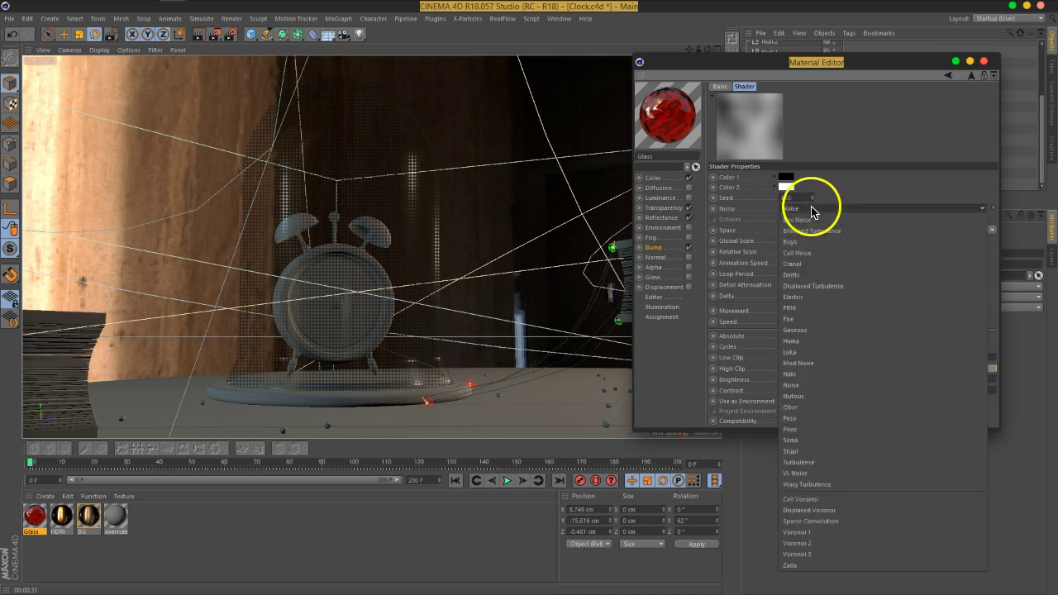
left_click(813, 241)
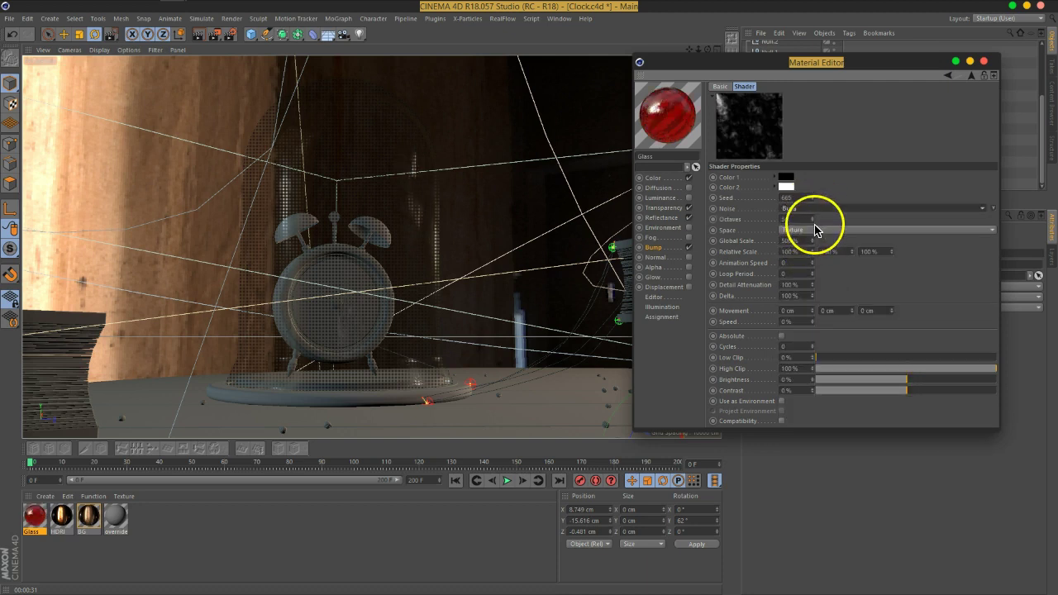
scroll(824, 211, "down", 2)
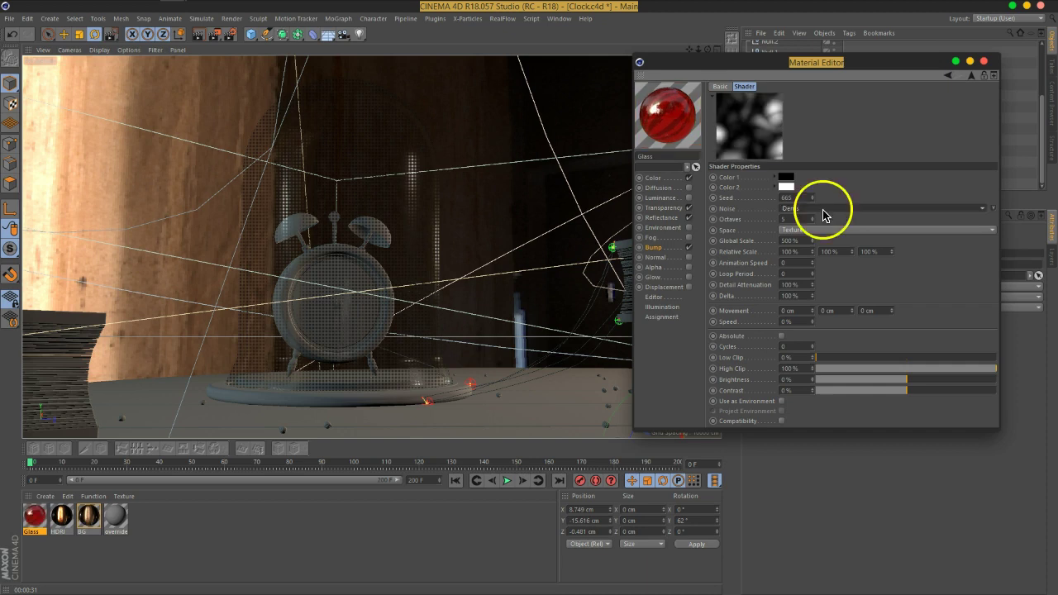
- Try a Global Scale of 800% for the Dents noise and render a test region over the upper dome
double_click(799, 240)
type("800")
key("Return")
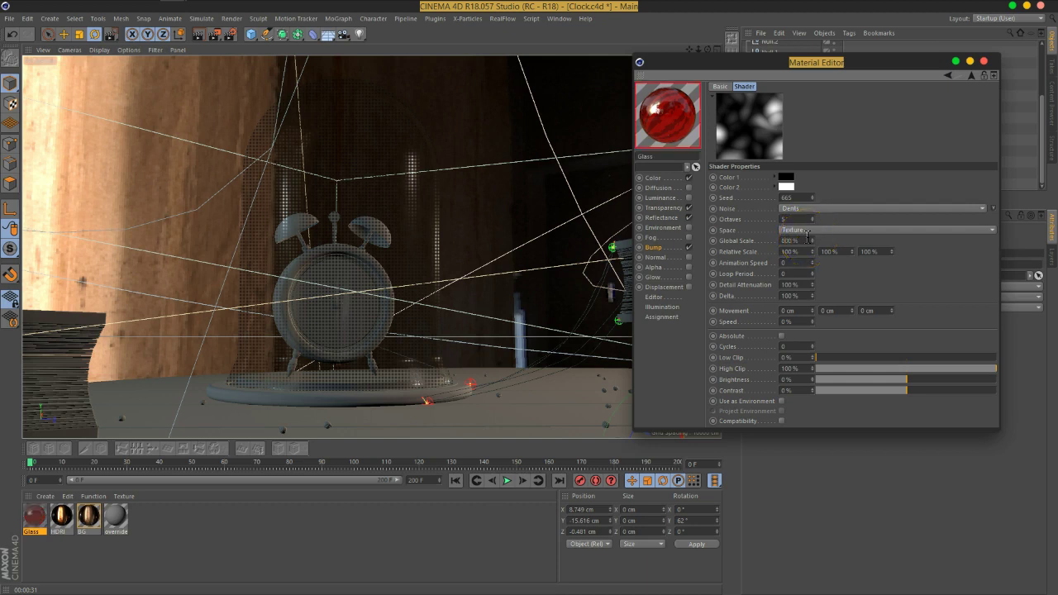
left_click_drag(214, 43, 264, 191)
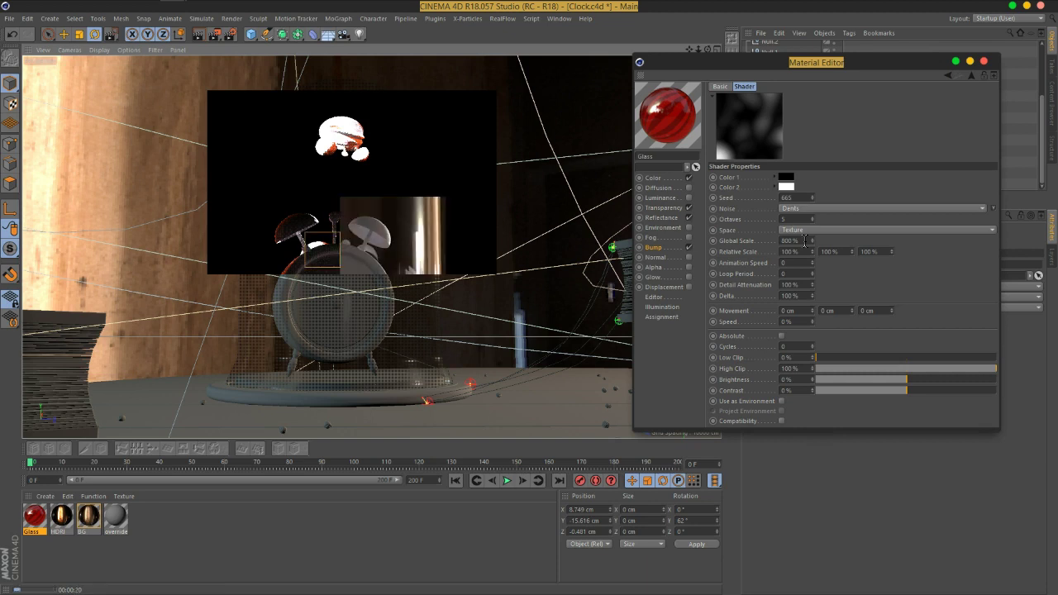
- Set the Dents noise's Global Scale to 500%, render the upper dome region again, and close the Material Editor
left_click(804, 240)
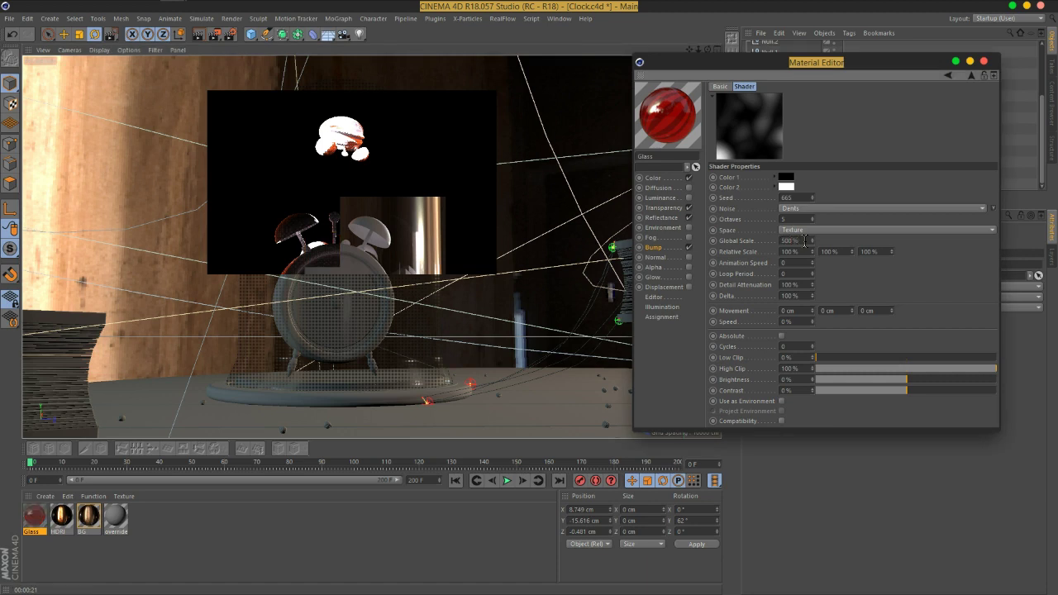
key("Return")
key("alt+r")
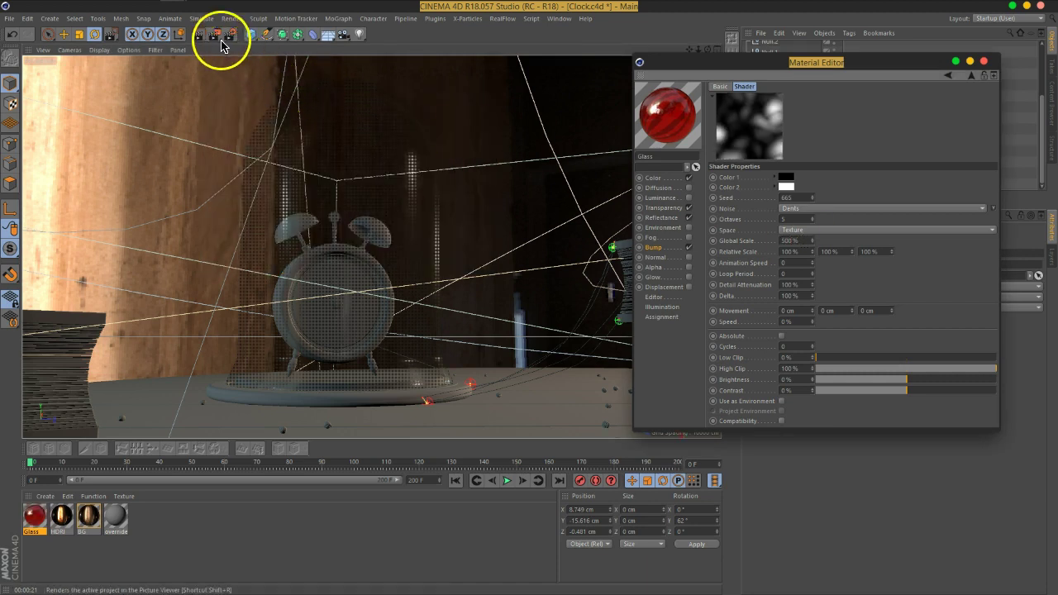
left_click_drag(186, 91, 529, 268)
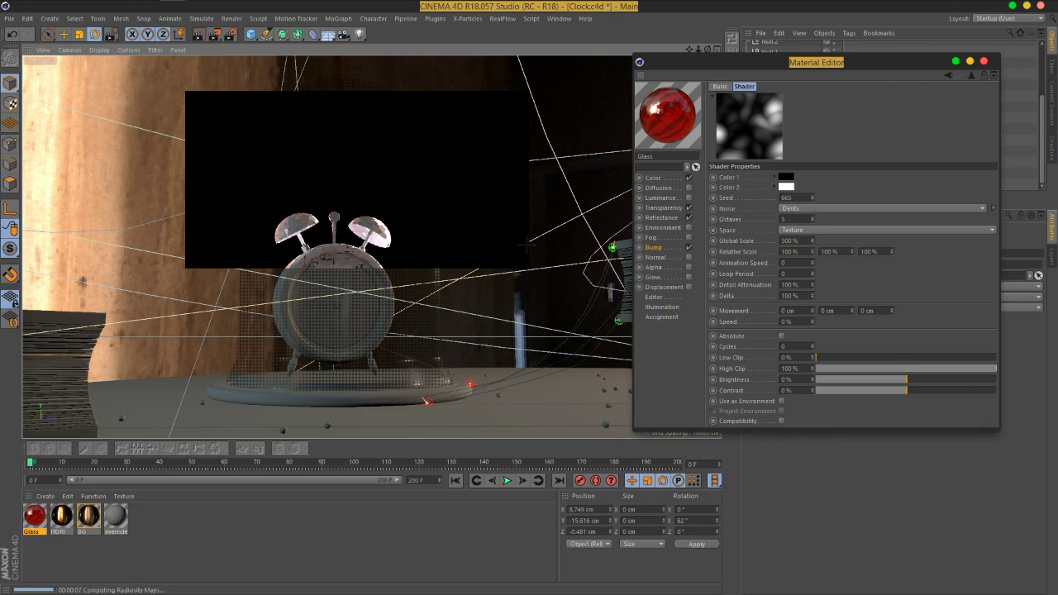
left_click(983, 61)
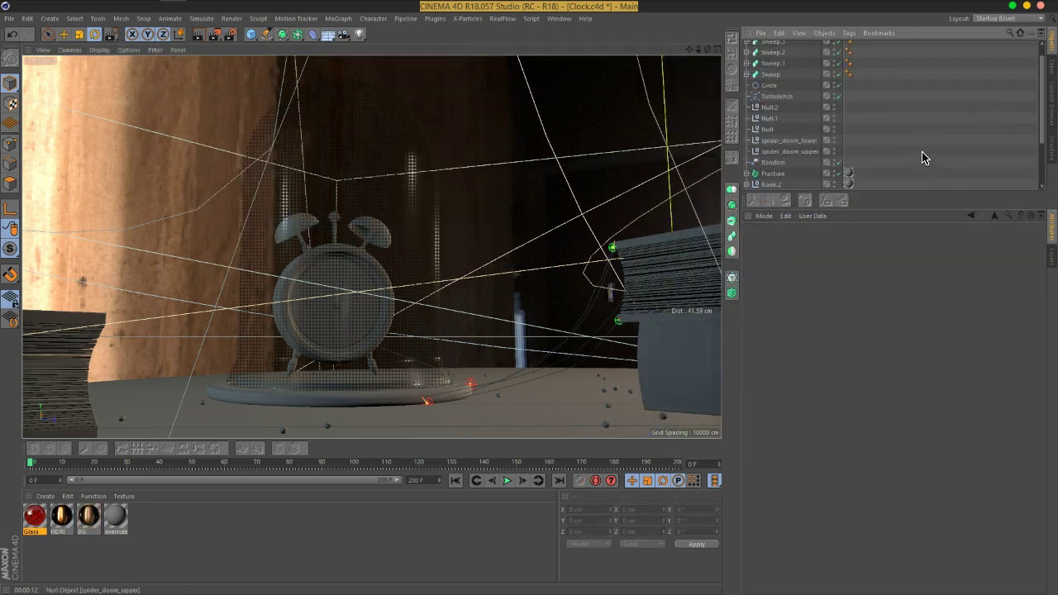
- Set the projection of the Glass texture tag on the dome's Cloth Surface to Cubic and render the whole view
left_click(807, 188)
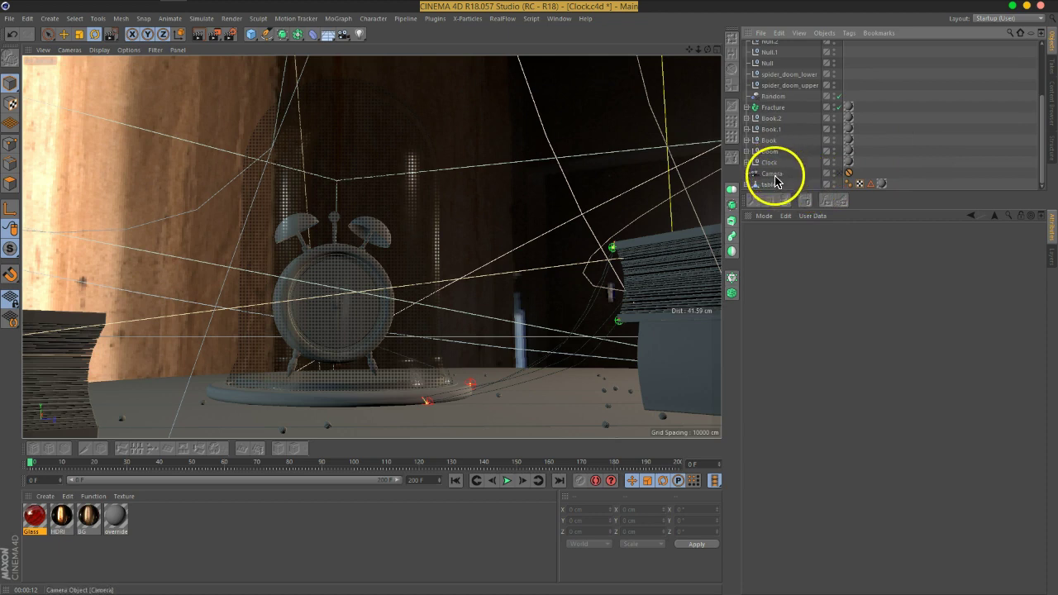
scroll(806, 120, "up", 3)
scroll(809, 122, "down", 3)
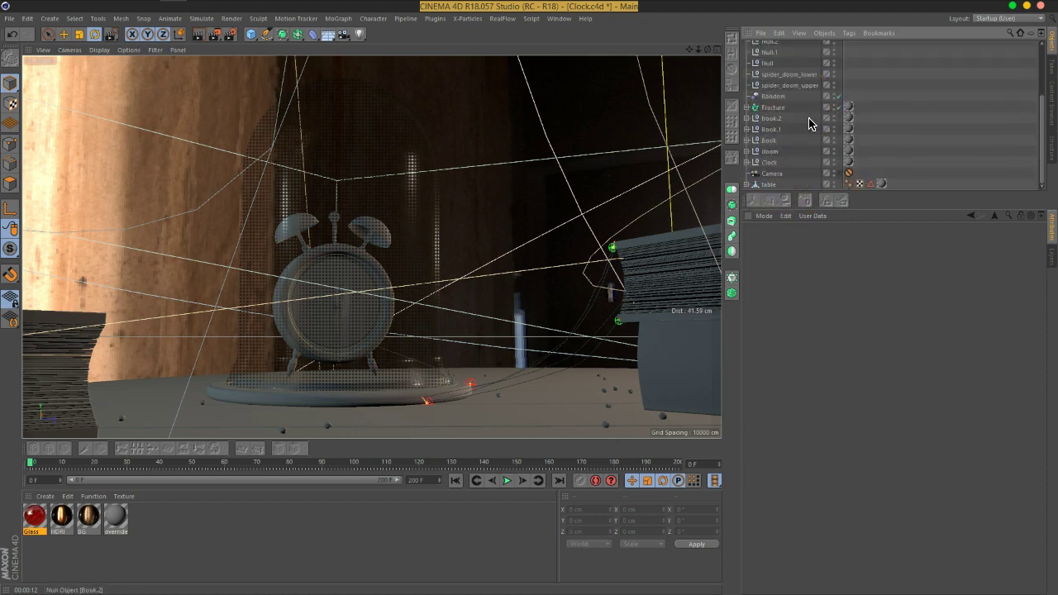
left_click(775, 153)
left_click(747, 151)
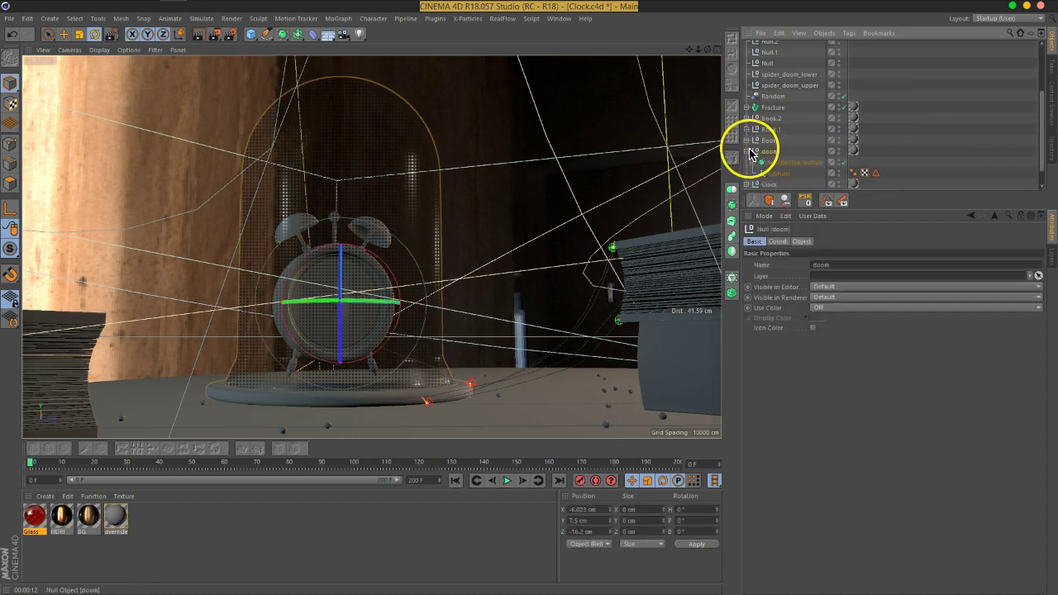
left_click(753, 147)
left_click(854, 153)
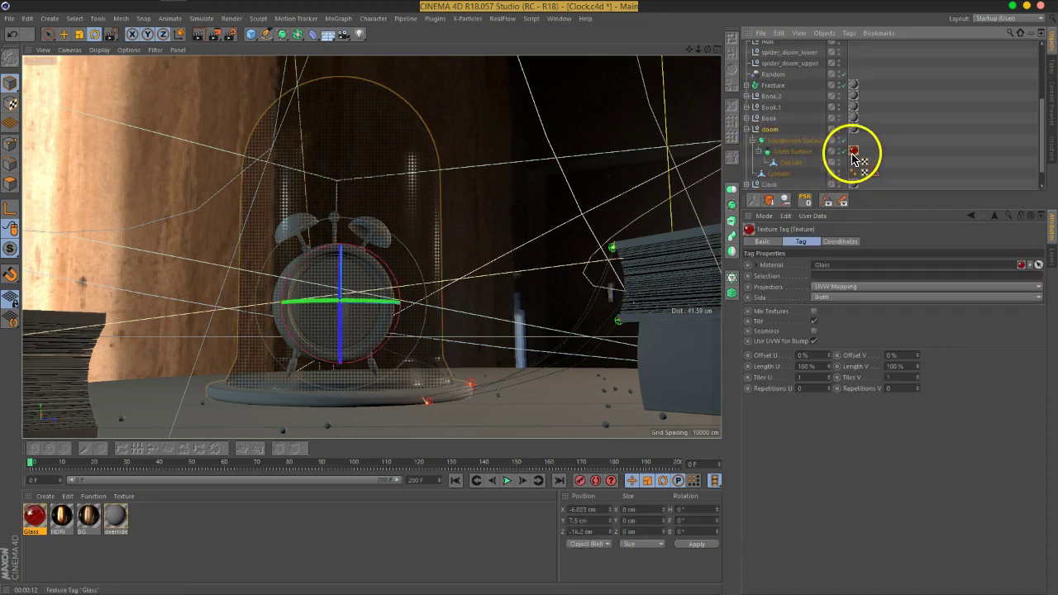
left_click(839, 287)
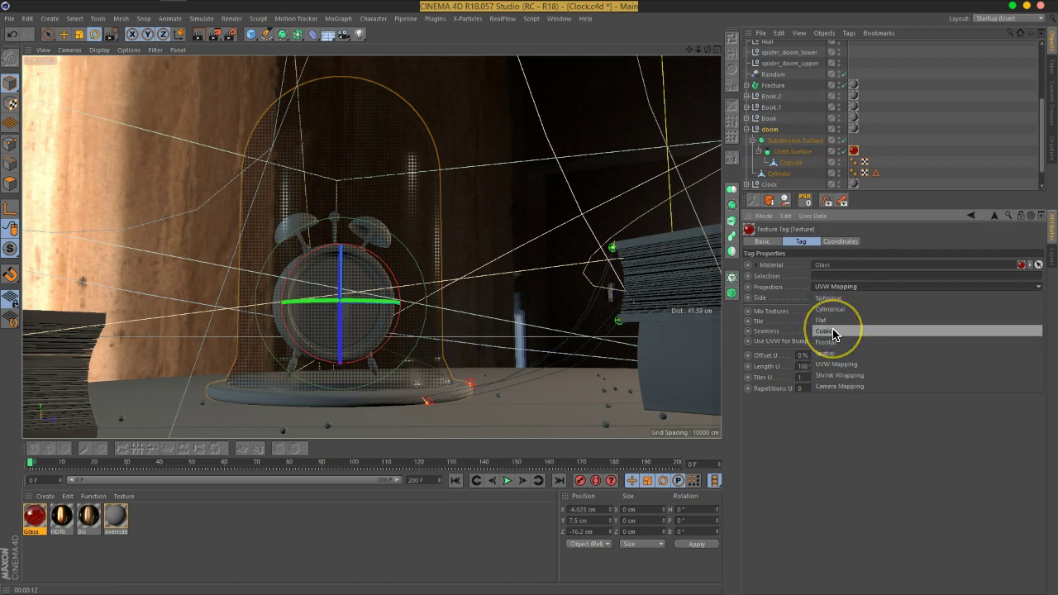
left_click(833, 331)
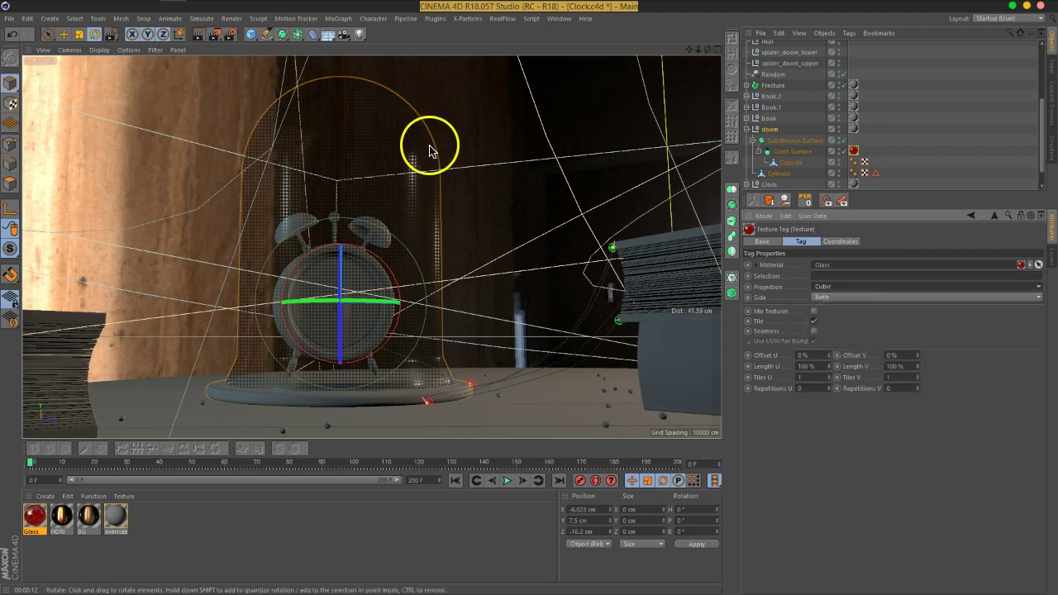
left_click(210, 42)
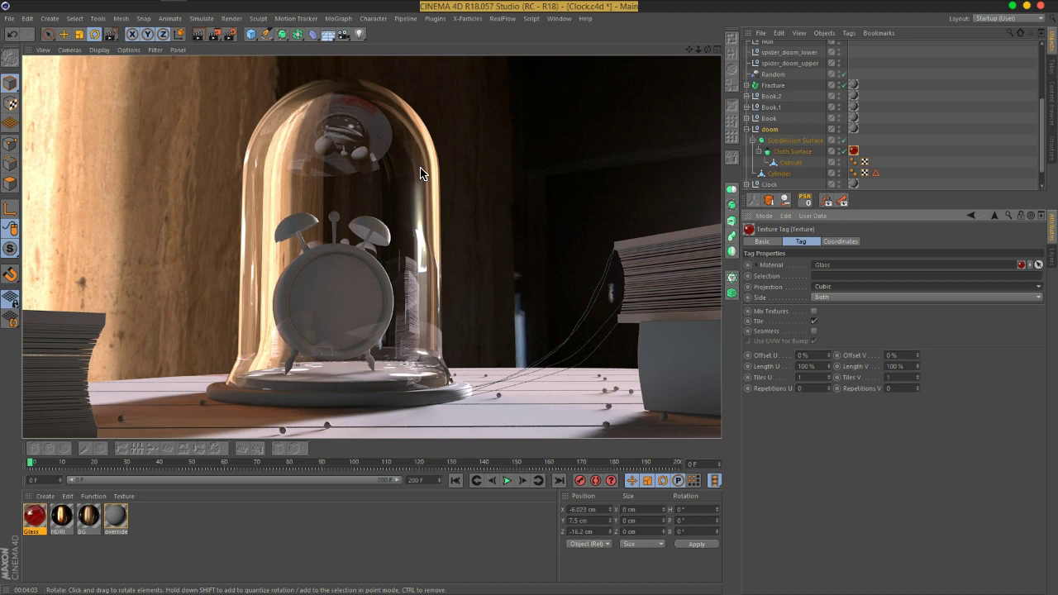
- Duplicate the Glass material, name the copy spider, and disable its Bump channel
left_click_drag(463, 216, 58, 533)
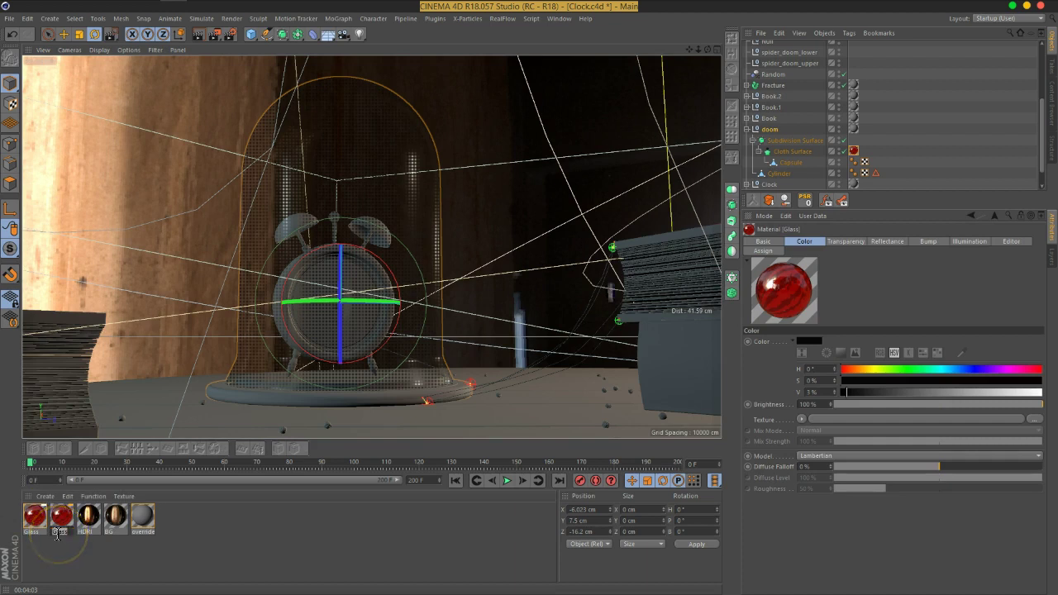
left_click(58, 536)
double_click(60, 529)
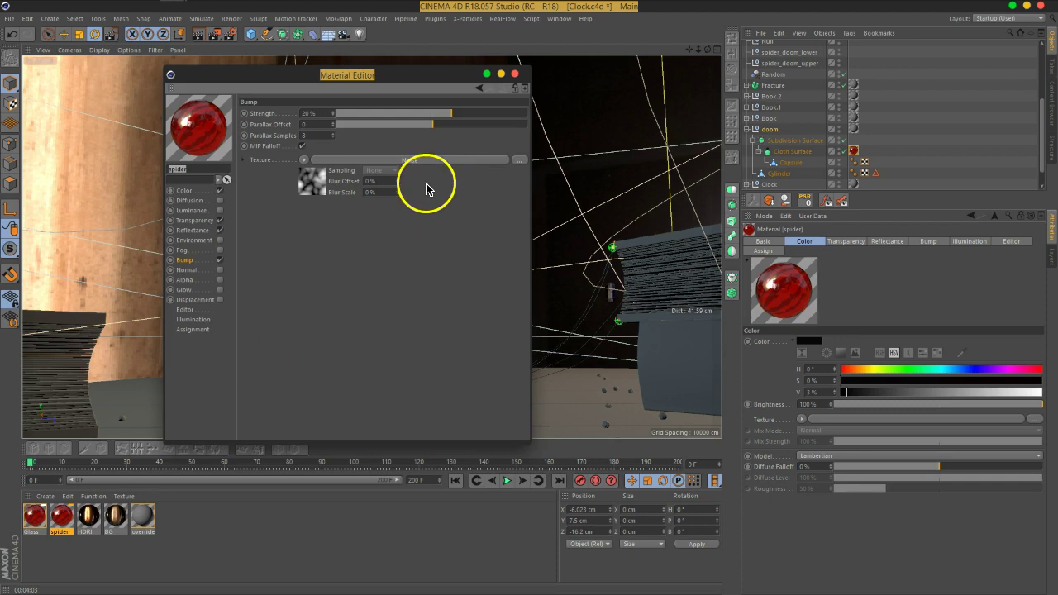
left_click(220, 259)
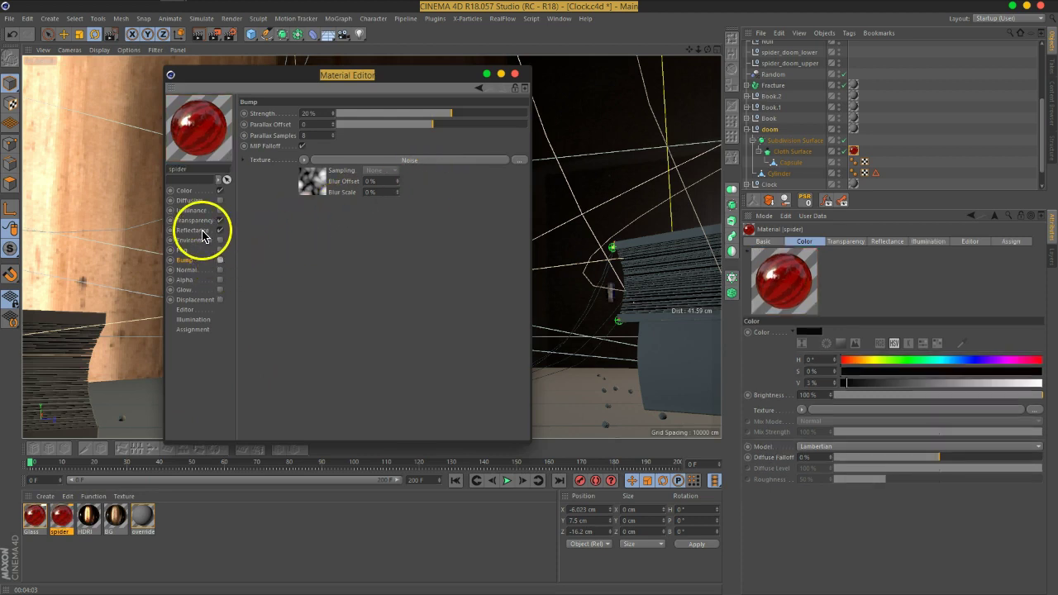
left_click_drag(307, 79, 382, 105)
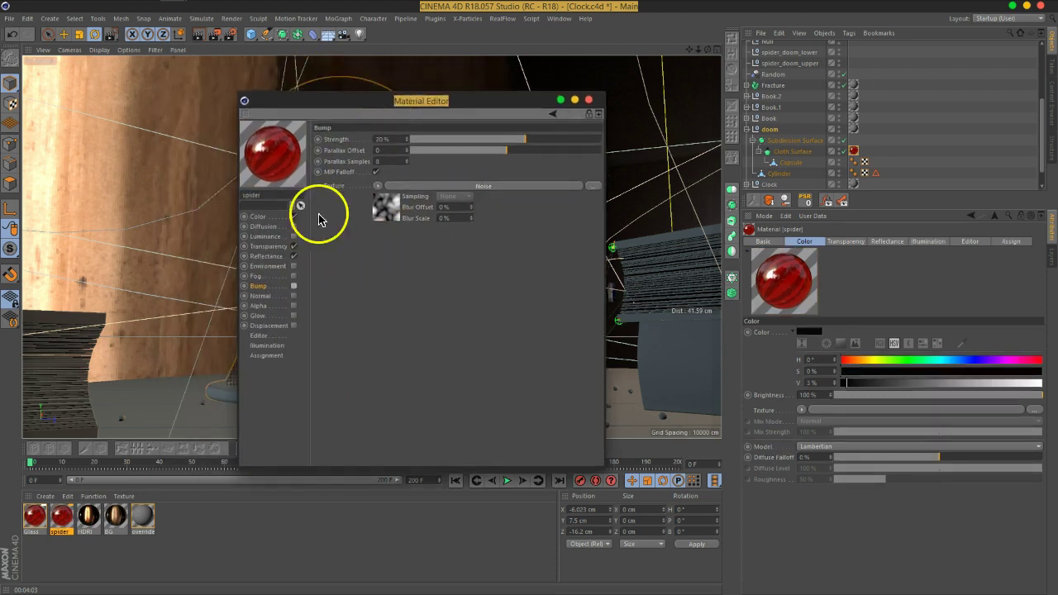
- In the spider material's Transparency, set the absorption color to white (S 0%, V 100%) and enable Additive
left_click(266, 246)
type("100")
key("Return")
left_click(403, 348)
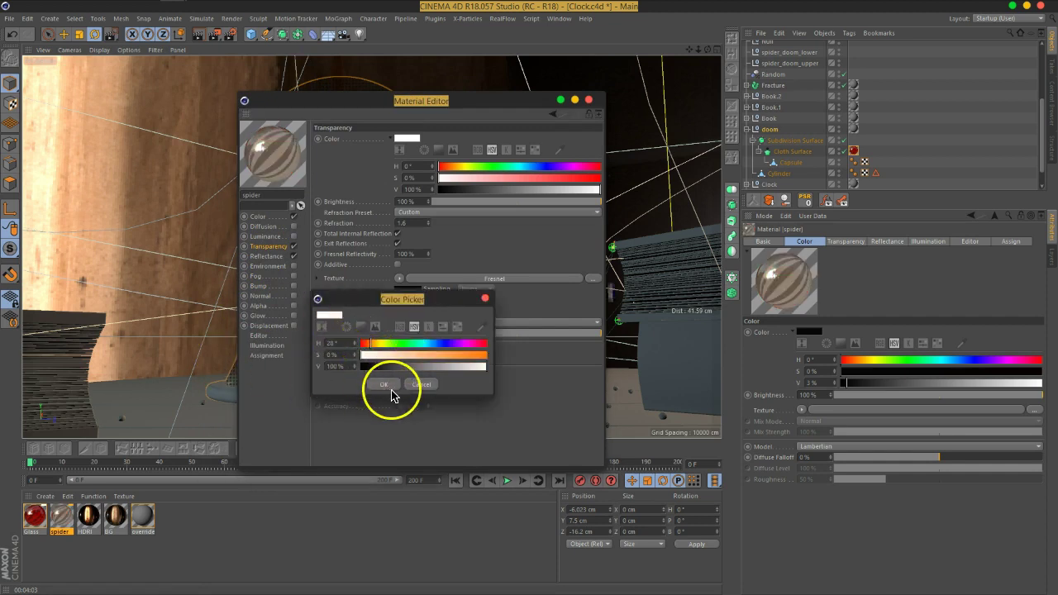
left_click(385, 385)
left_click(398, 266)
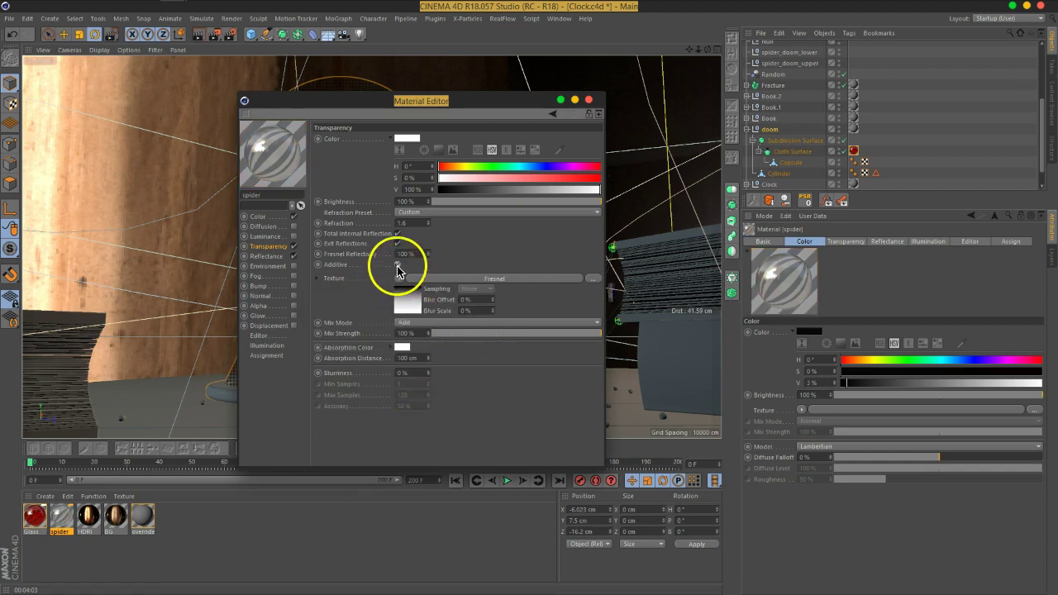
- Remove the Fresnel texture from the spider material's Transparency, set Refraction to 1.3, and close the Material Editor
left_click(271, 263)
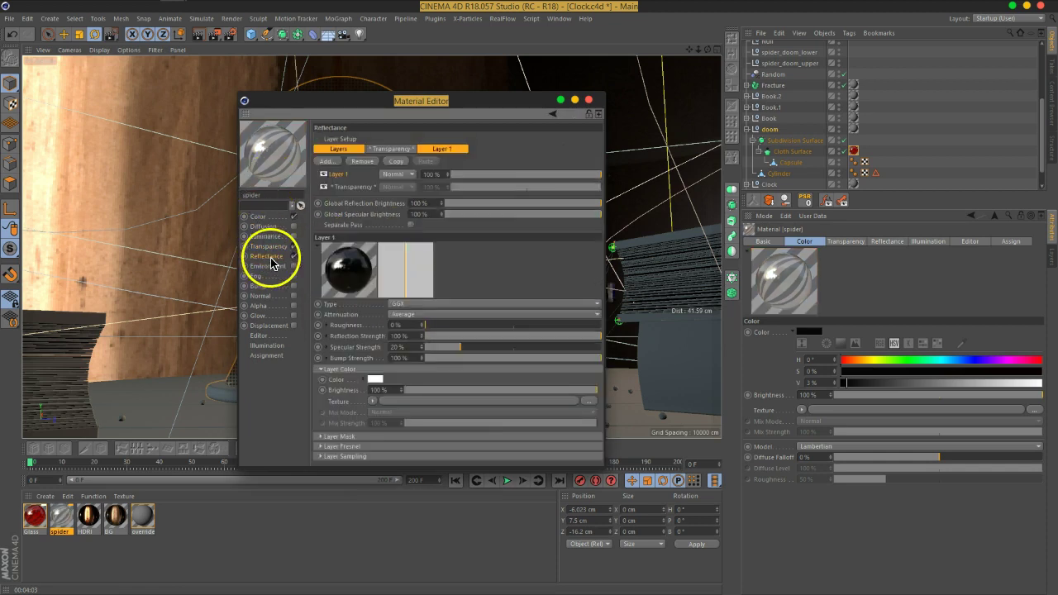
left_click(269, 246)
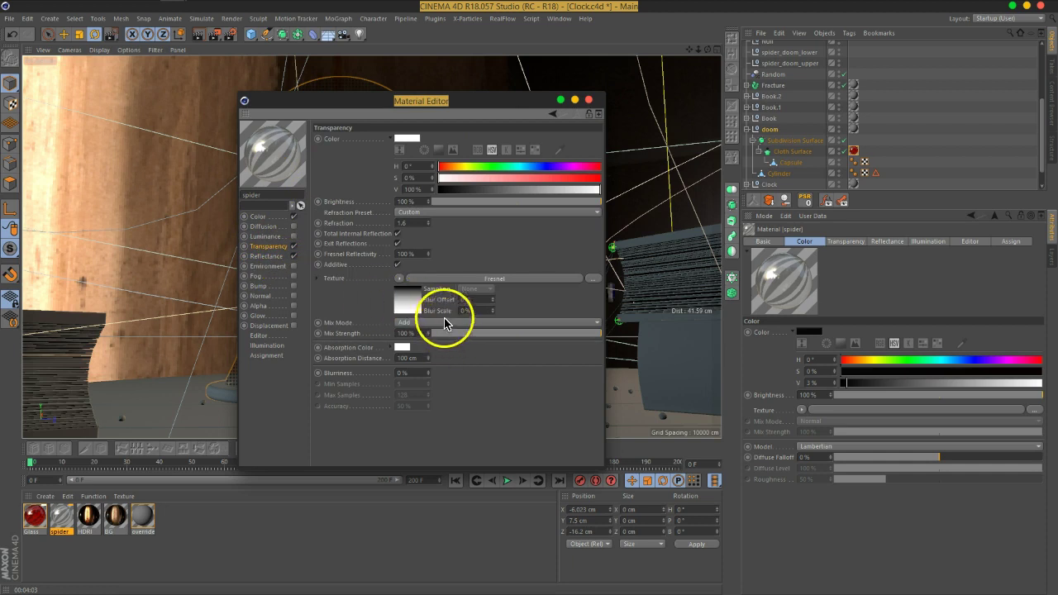
left_click(400, 279)
left_click(391, 290)
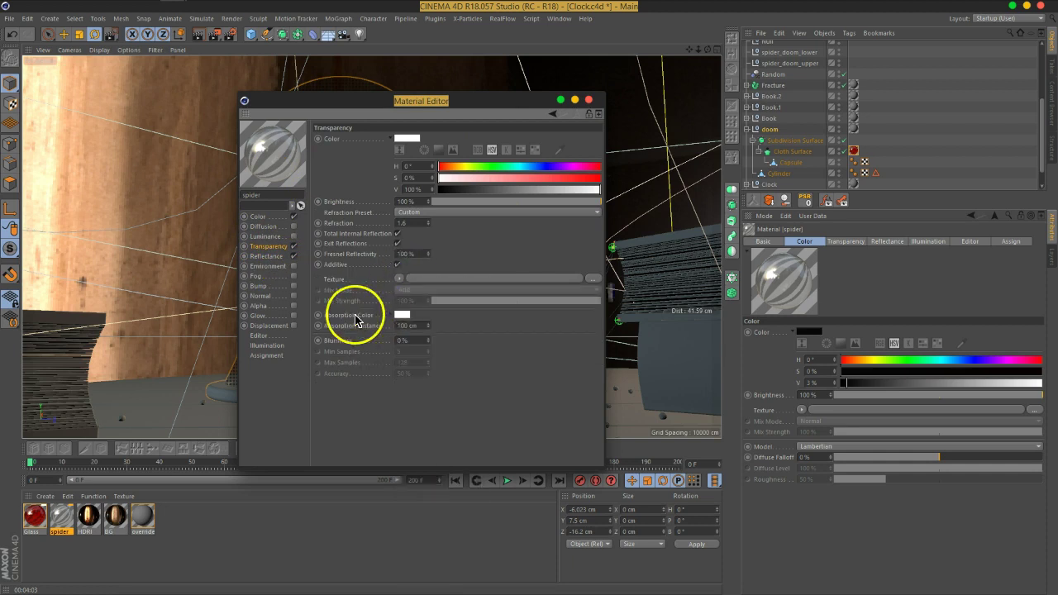
double_click(411, 224)
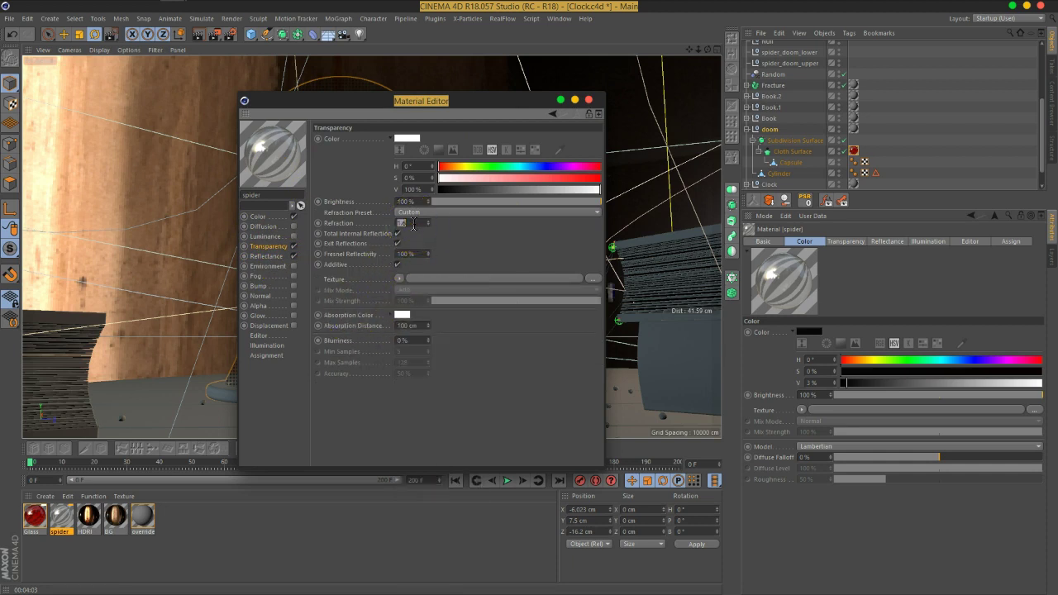
type("1.3")
key("Return")
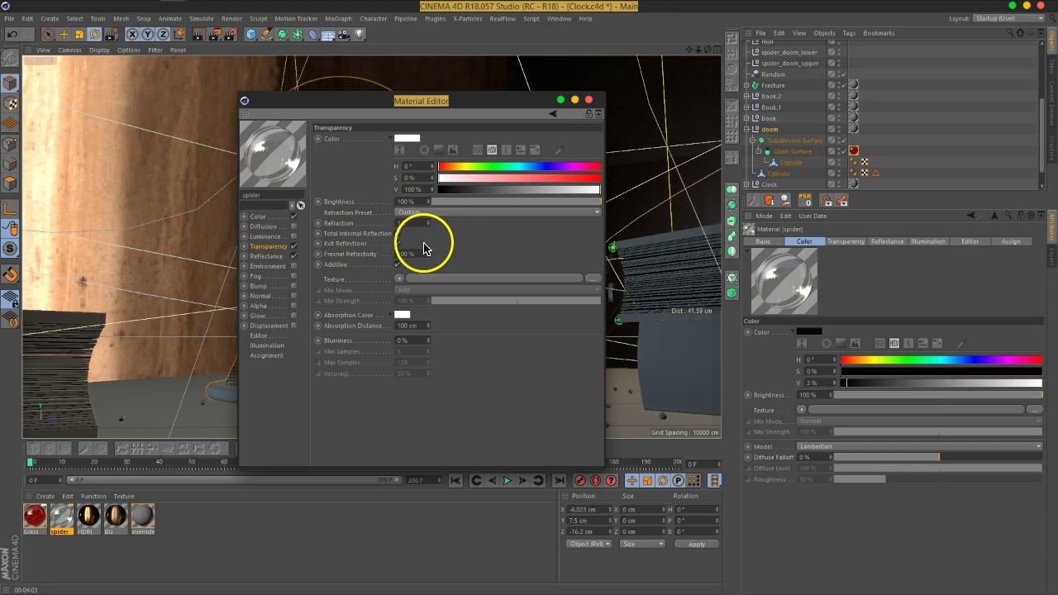
left_click(588, 99)
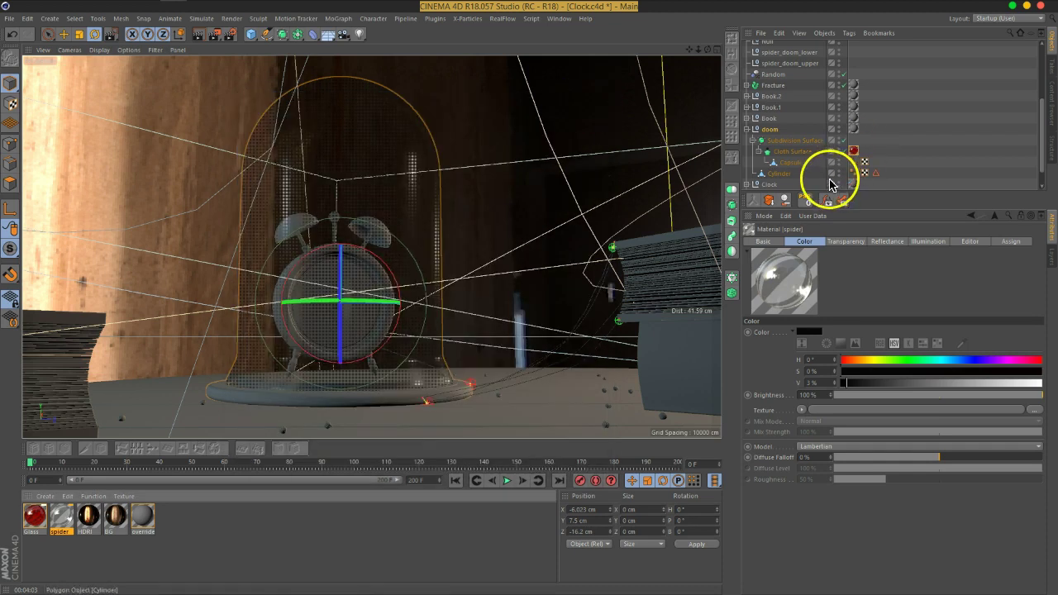
- Enlarge the object list to show more of the scene hierarchy
left_click_drag(830, 188, 836, 244)
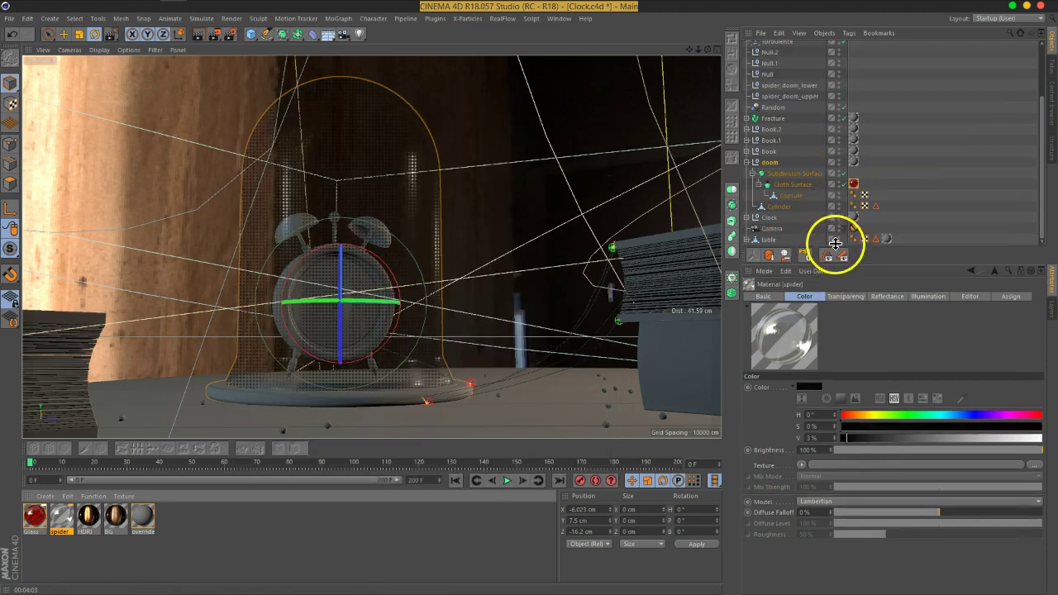
- Collapse the doom hierarchy and filter the object list for "sw"
left_click(747, 162)
left_click(917, 149)
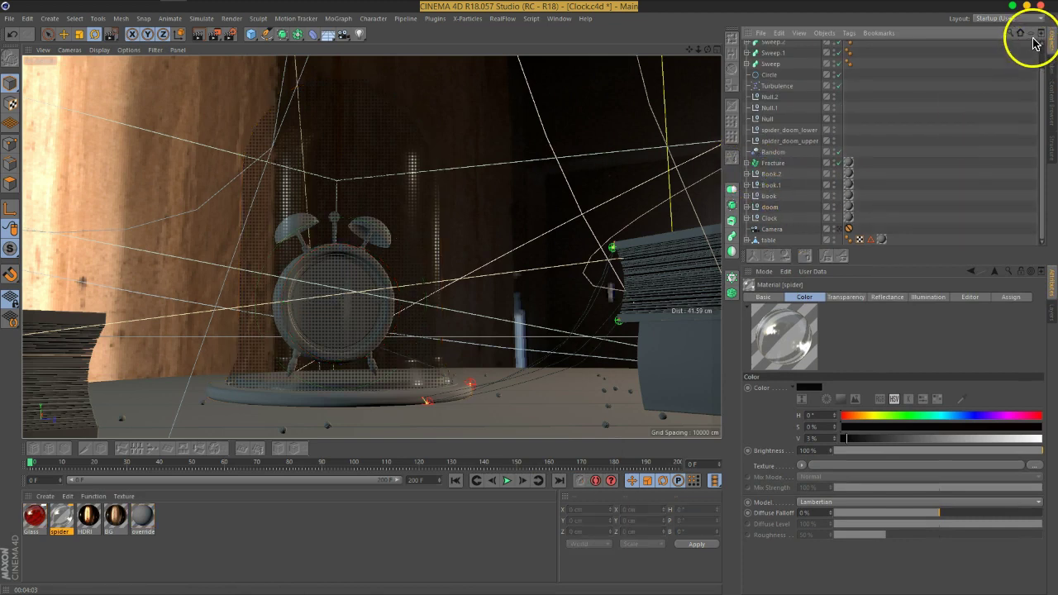
left_click(1009, 33)
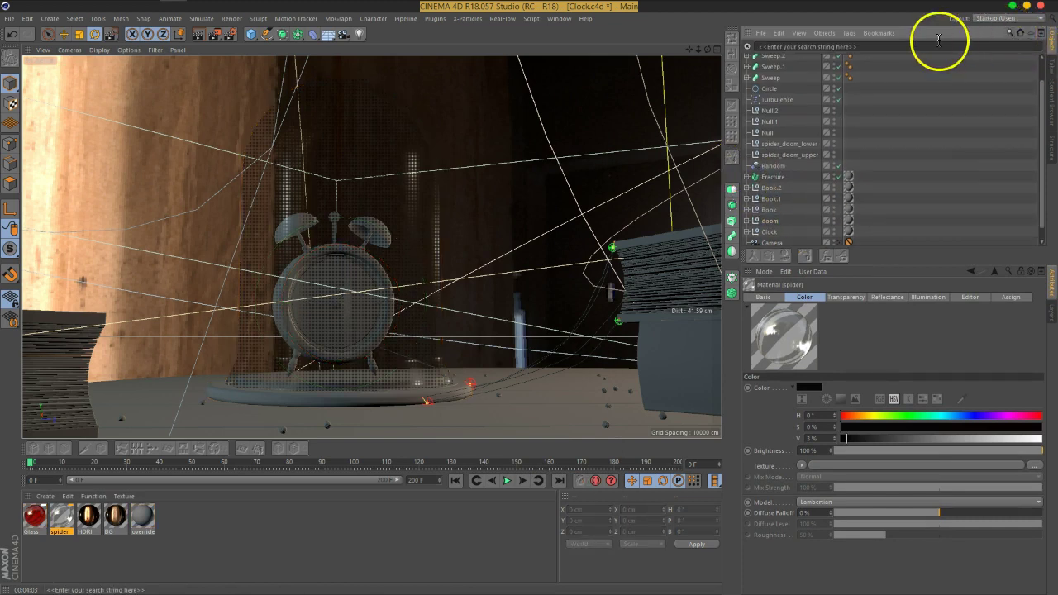
type("sw")
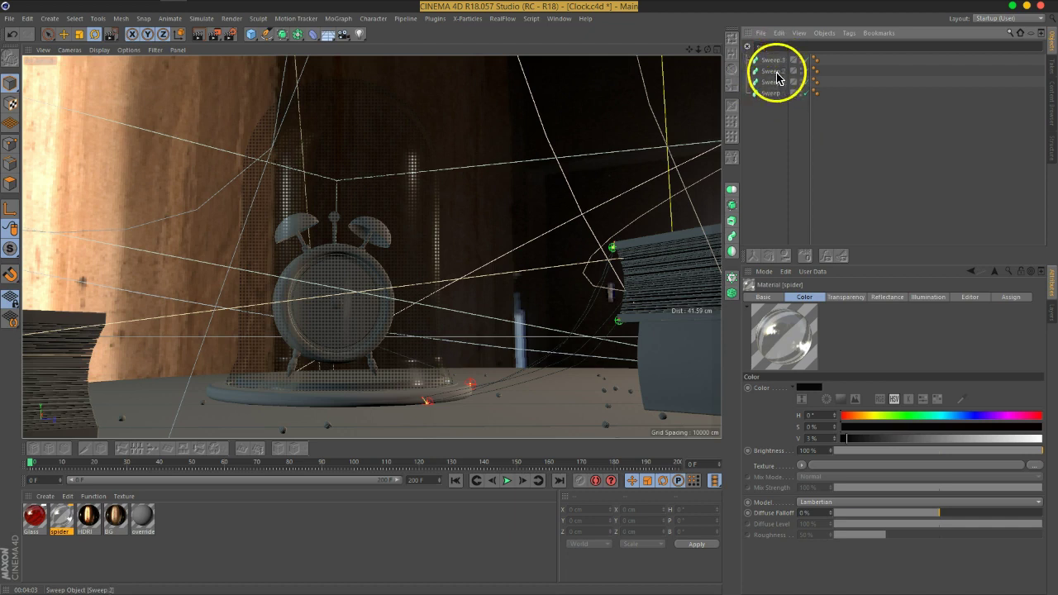
- Apply the spider material to all four Sweep objects and set its texture projection to Cubic
left_click_drag(64, 515, 839, 100)
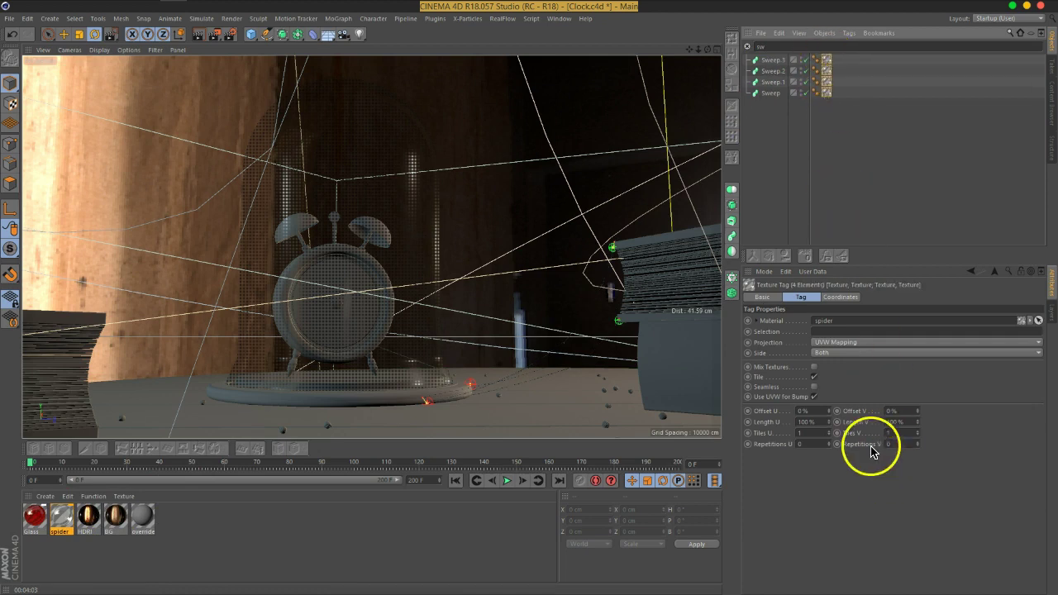
left_click(844, 343)
left_click(838, 385)
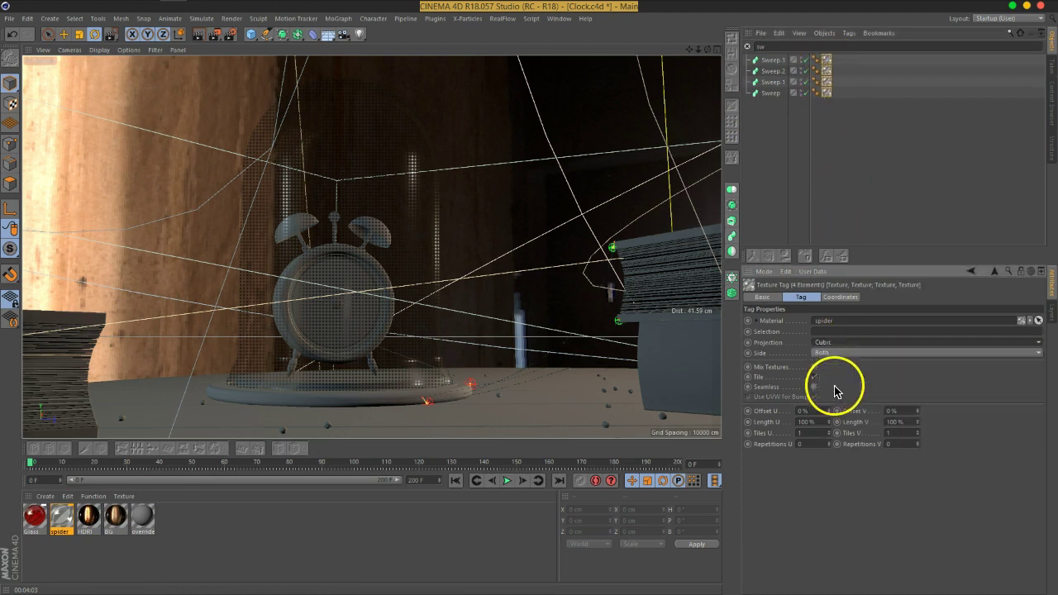
left_click(954, 99)
- Render a test region of the viewport covering the webs between the dome and the book stack
left_click(214, 34)
left_click(251, 53)
left_click_drag(640, 229, 459, 419)
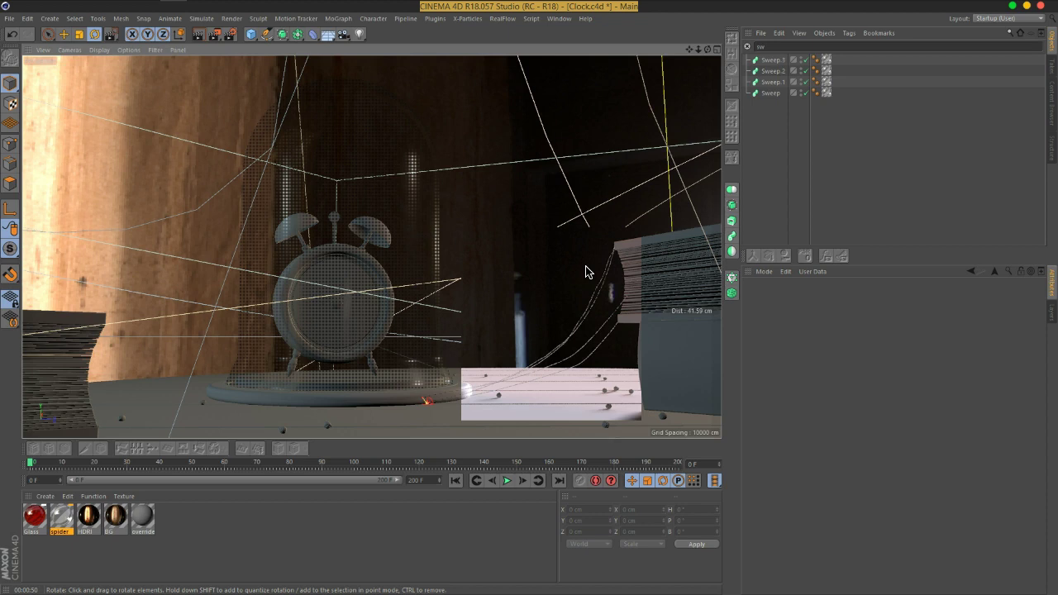
left_click(779, 166)
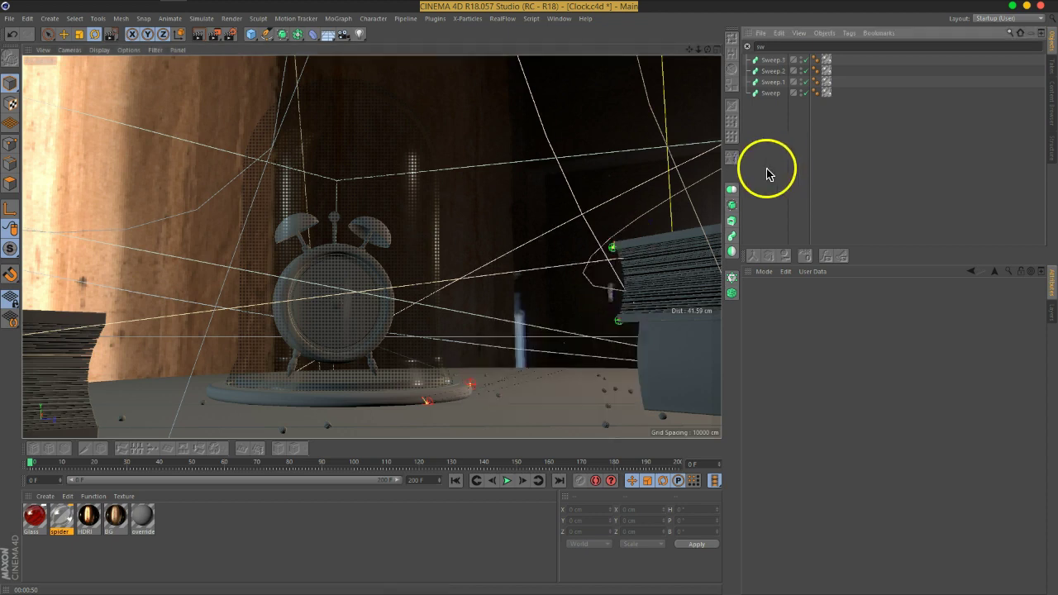
- Disable the spider material's Color and Reflectance channels and compare its Transparency settings with those of the Glass material
double_click(69, 515)
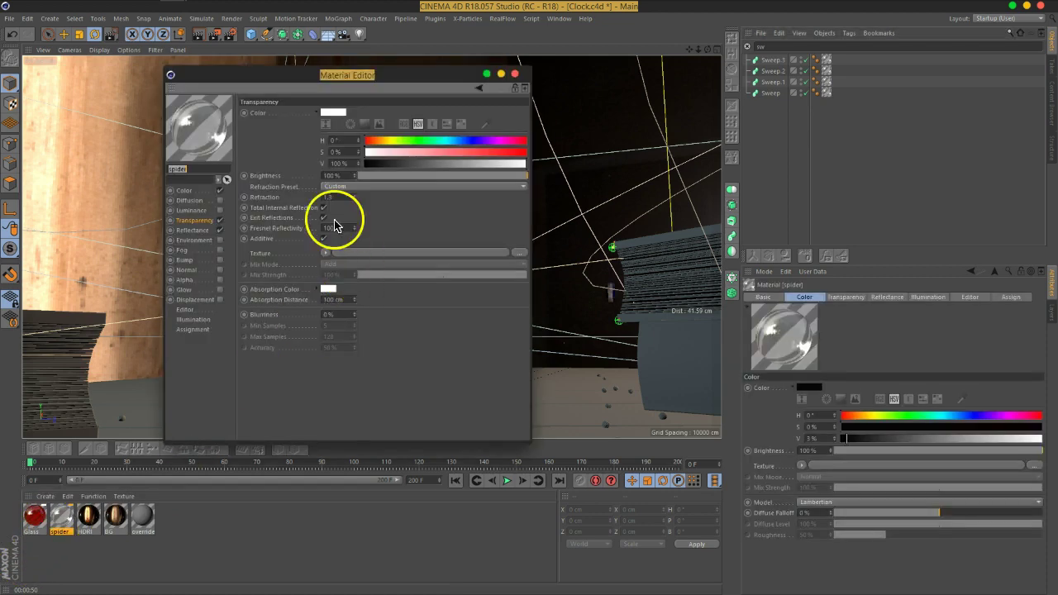
left_click_drag(334, 86, 797, 78)
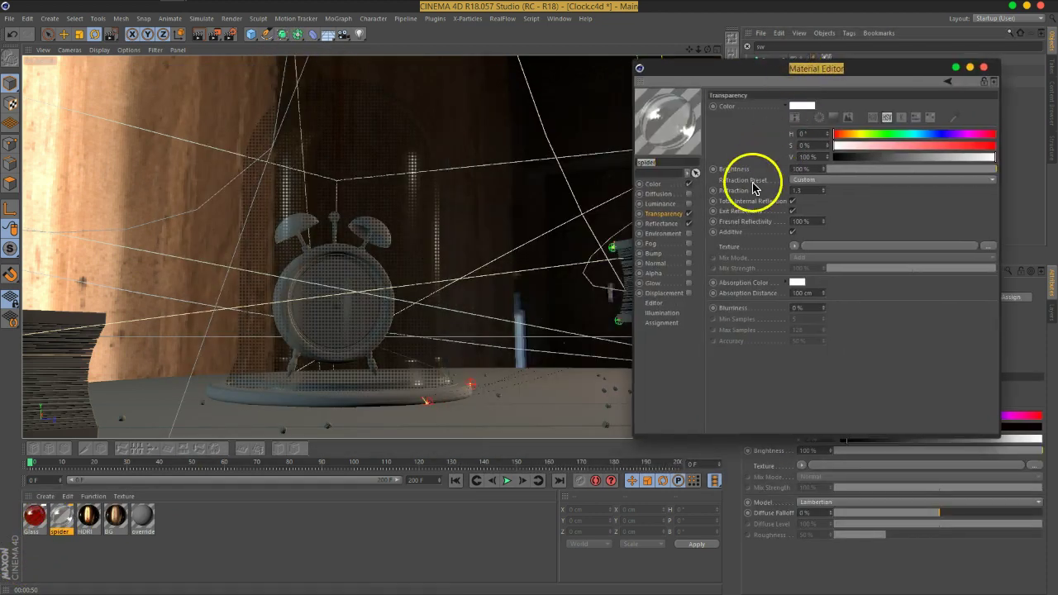
left_click(673, 221)
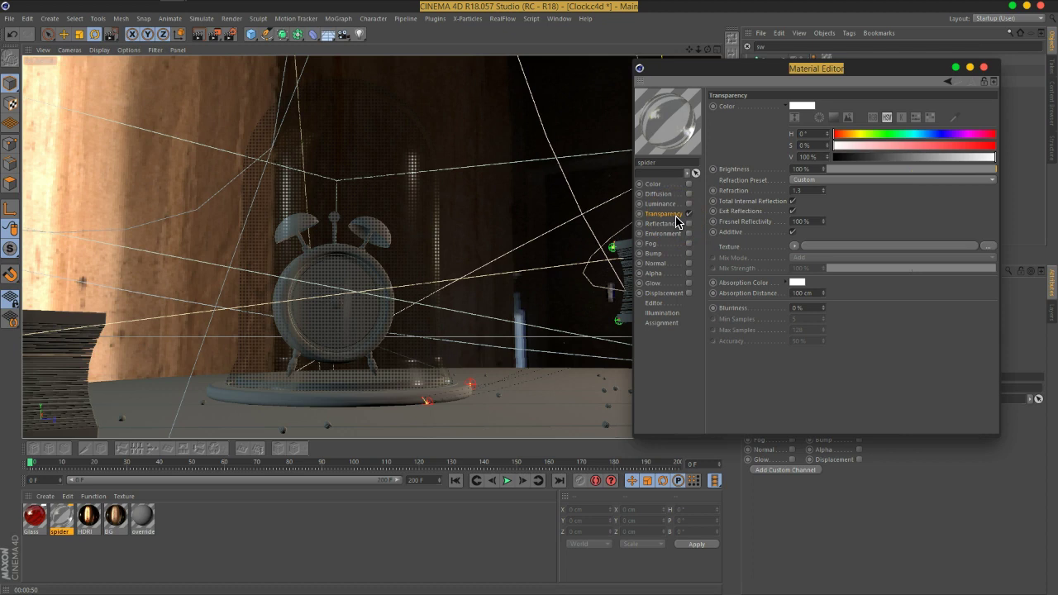
left_click(34, 517)
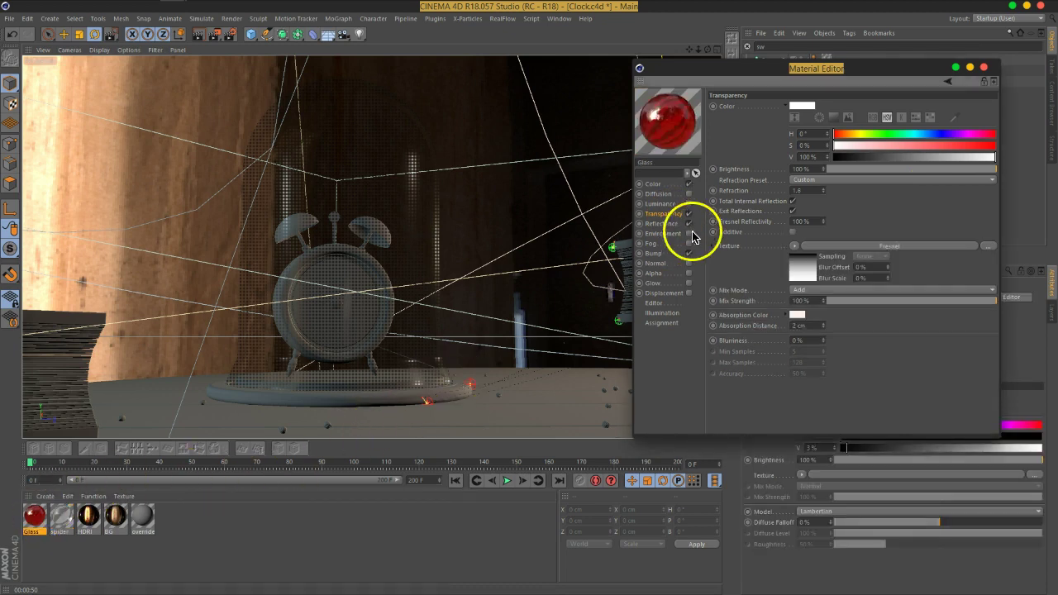
left_click_drag(994, 169, 968, 212)
left_click(61, 514)
left_click(989, 153)
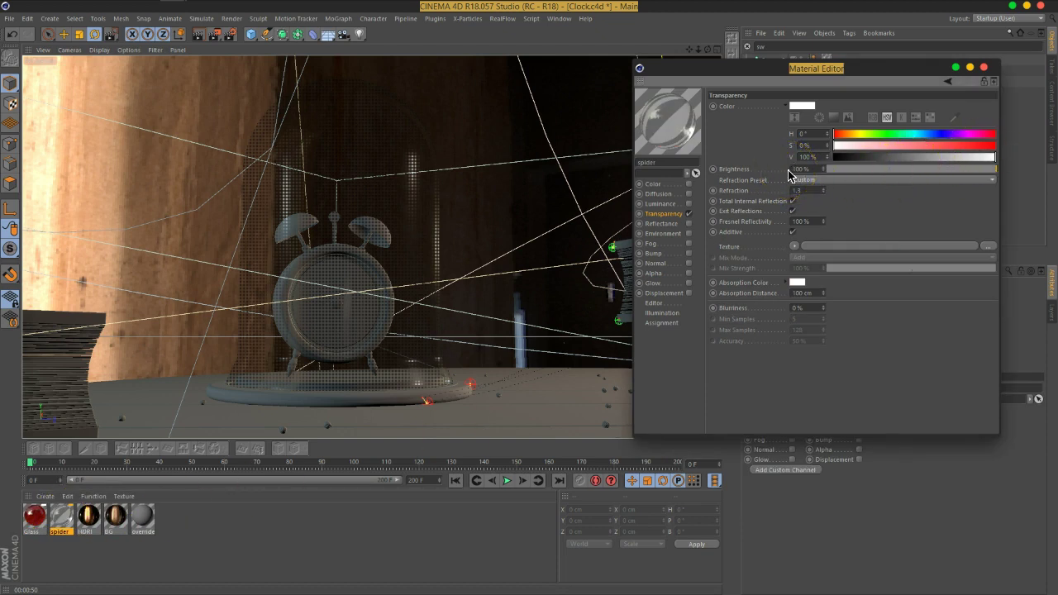
- In the spider material's Transparency, disable Exit Reflections, set Fresnel Reflectivity to 0% and Blurriness to 10%, and render a test region over the webs
left_click(794, 212)
left_click(791, 212)
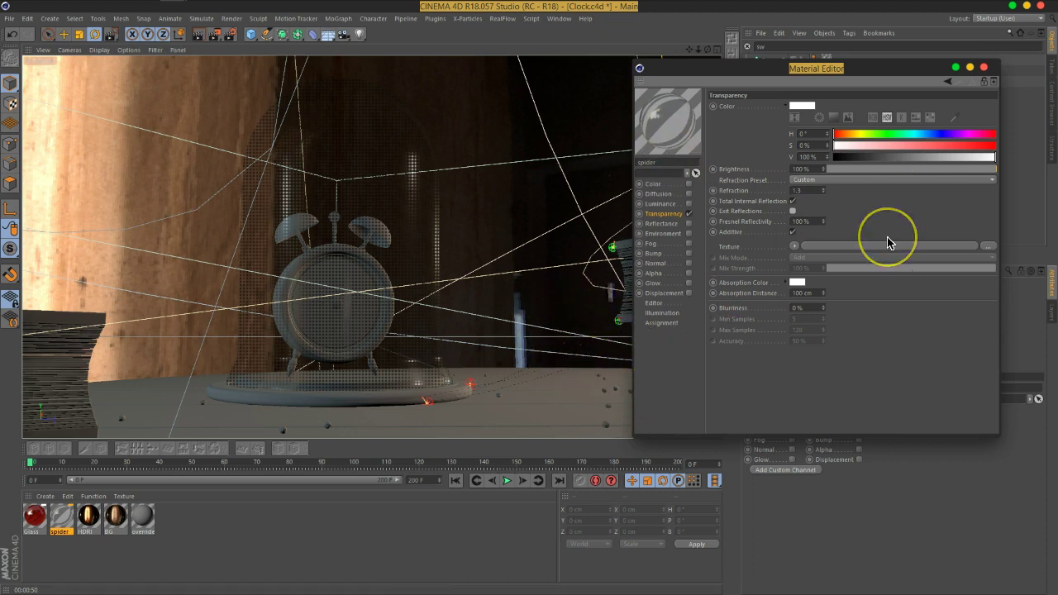
left_click_drag(825, 222, 830, 374)
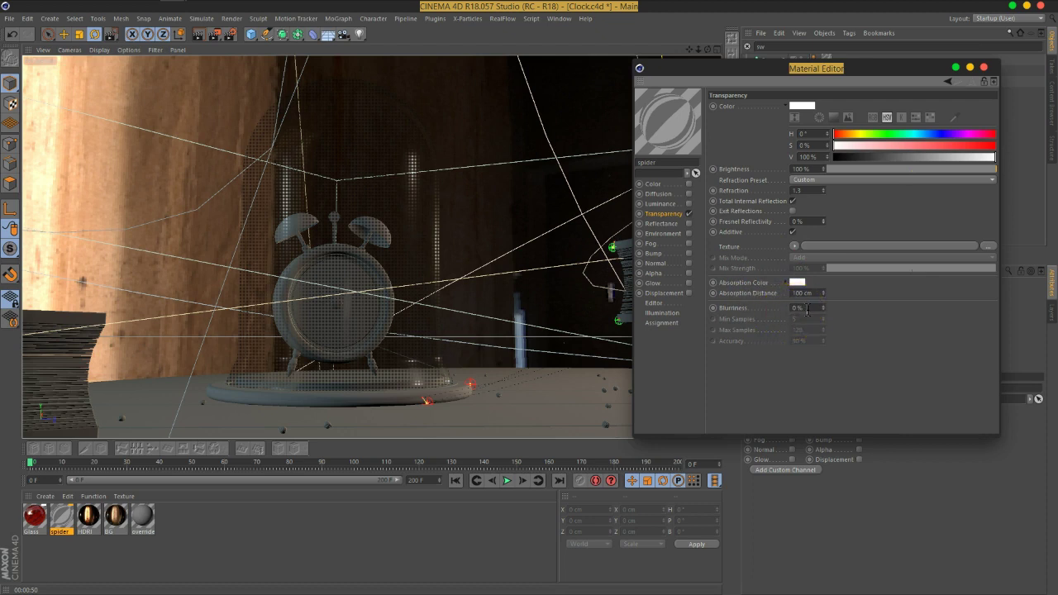
left_click(806, 309)
type("10")
key("Return")
left_click_drag(216, 35, 563, 252)
left_click_drag(629, 230, 500, 396)
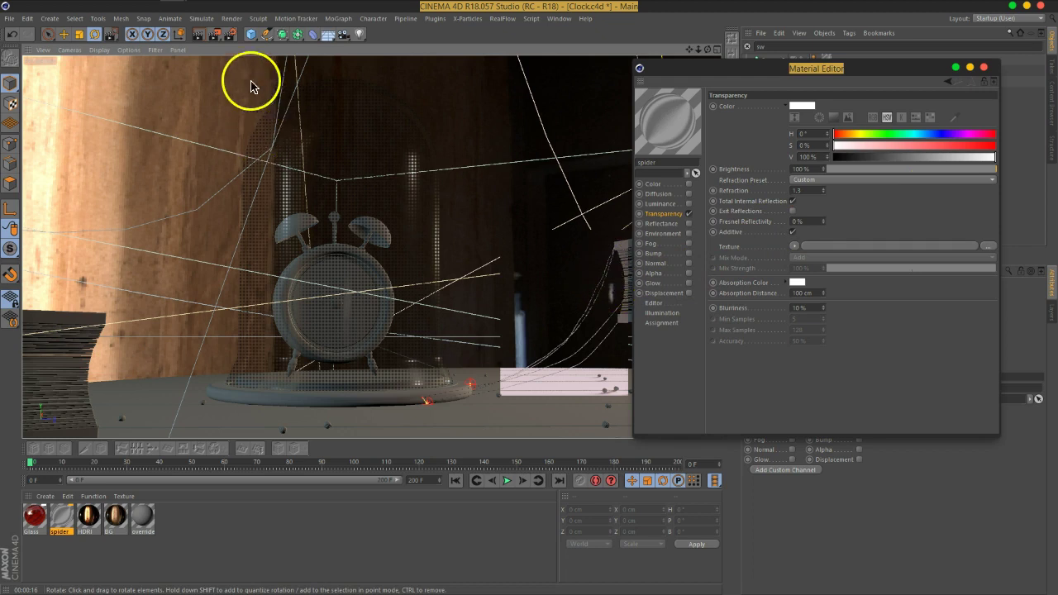
- Edit the Sampling Subdivisions in the Physical render settings and close the settings
left_click(232, 35)
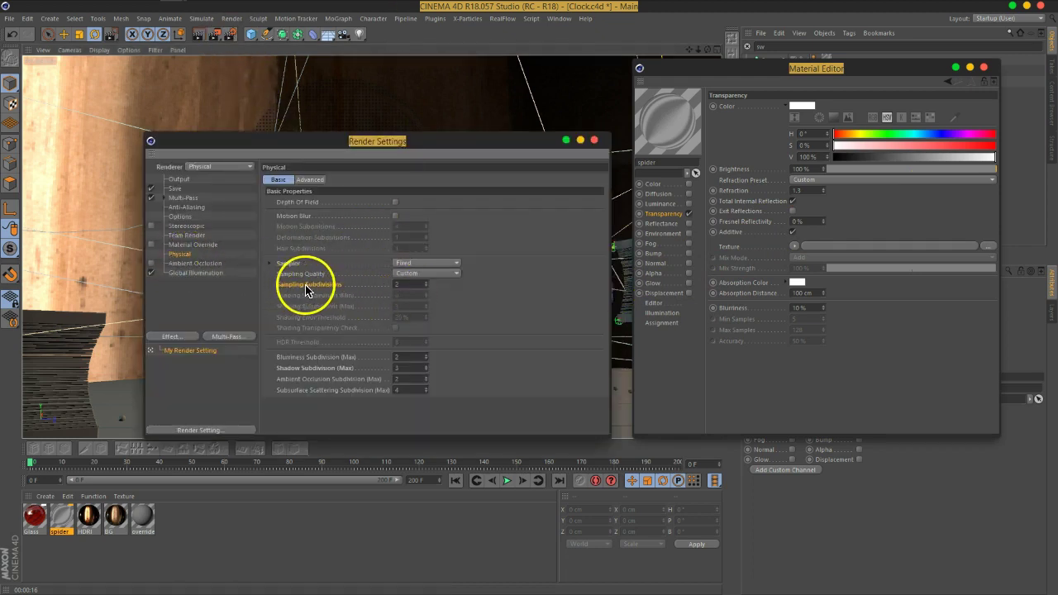
left_click_drag(510, 144, 419, 115)
left_click_drag(319, 253, 306, 248)
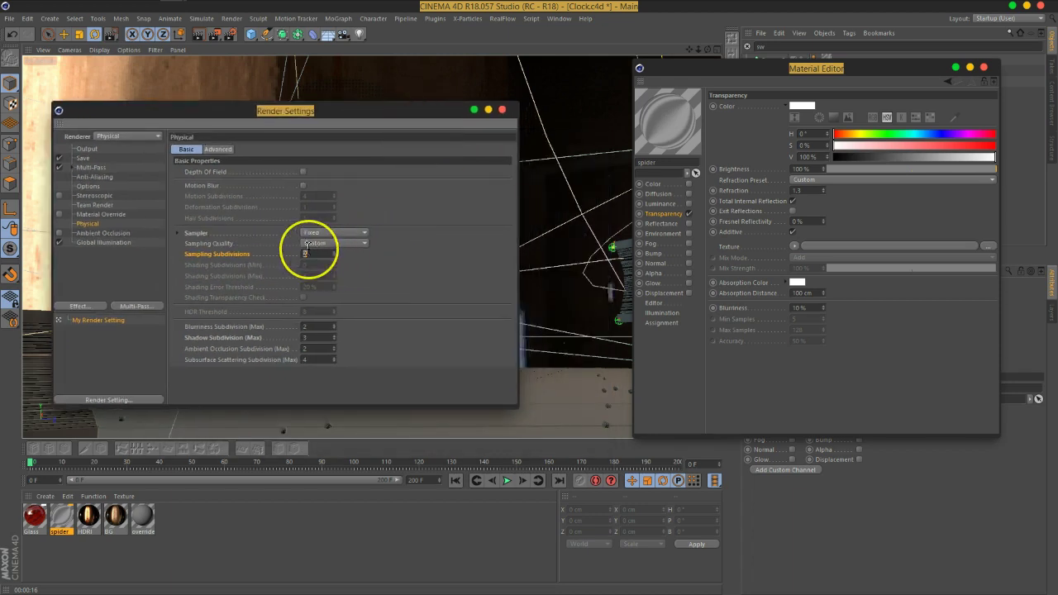
left_click(503, 110)
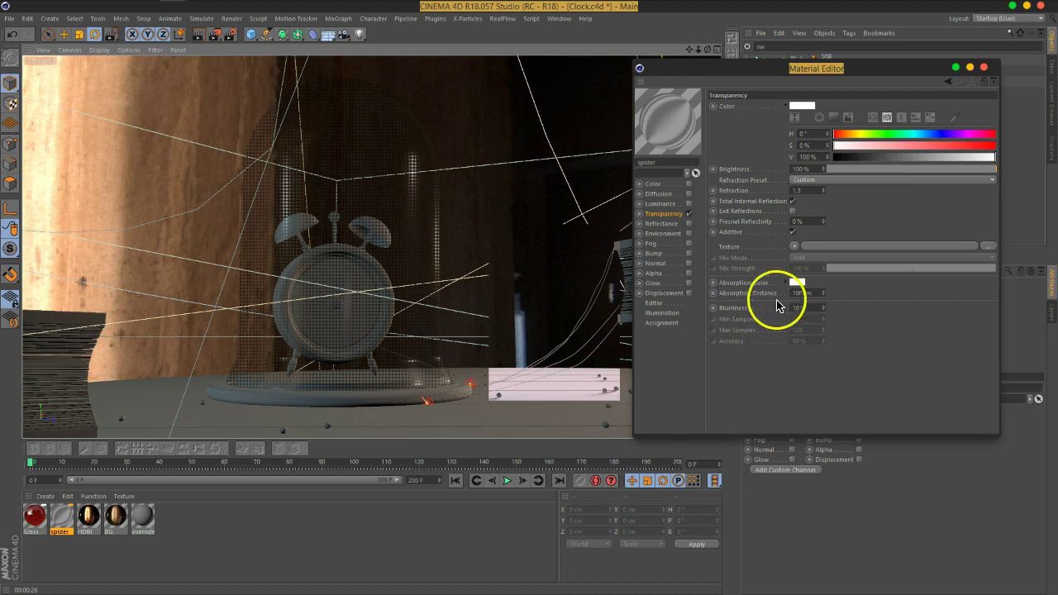
- Close the Material Editor and clear the object list's search filter
left_click(983, 67)
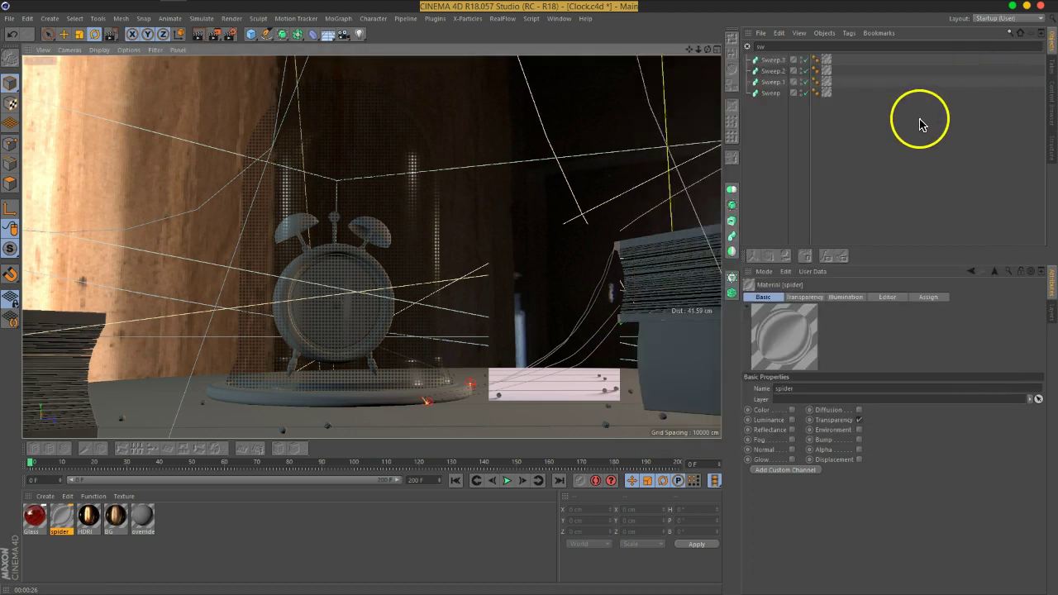
left_click(747, 51)
left_click(771, 105)
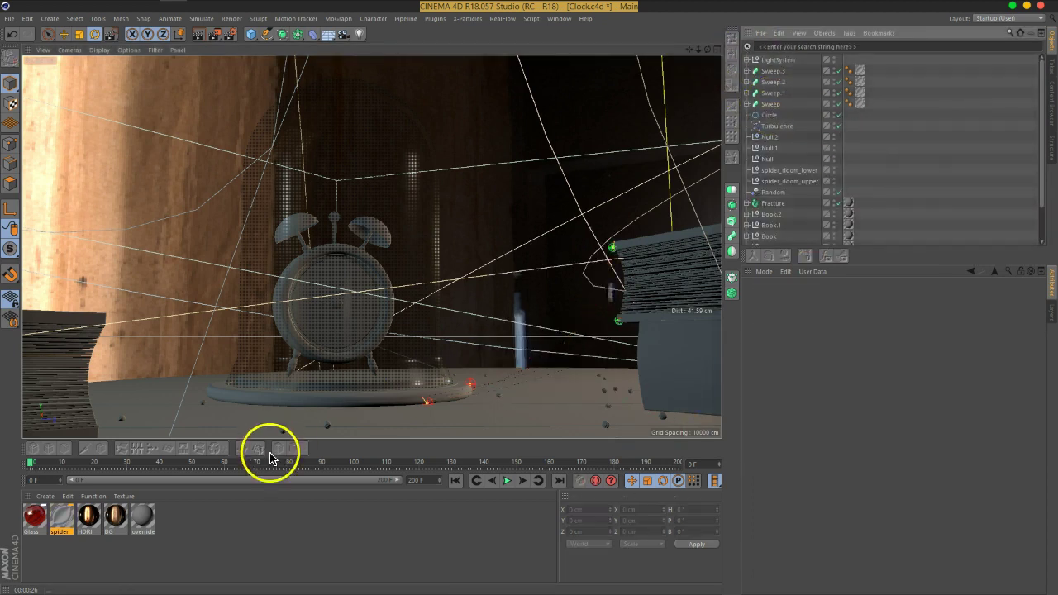
- Reopen the spider material and set its Transparency Blurriness to 0% and Fresnel Reflectivity to 100%
double_click(61, 517)
left_click(332, 314)
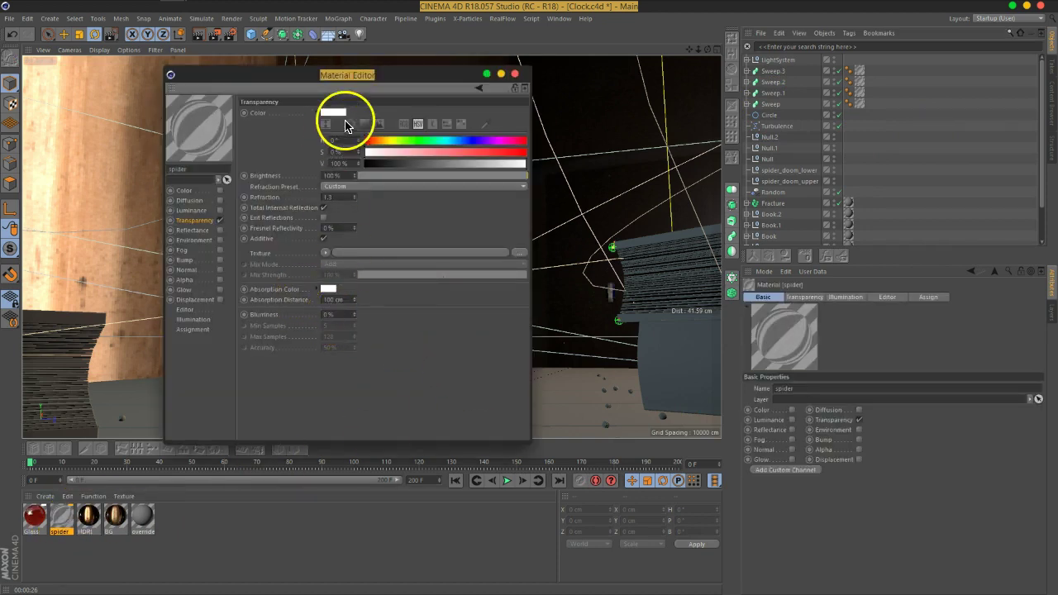
left_click_drag(405, 86, 814, 86)
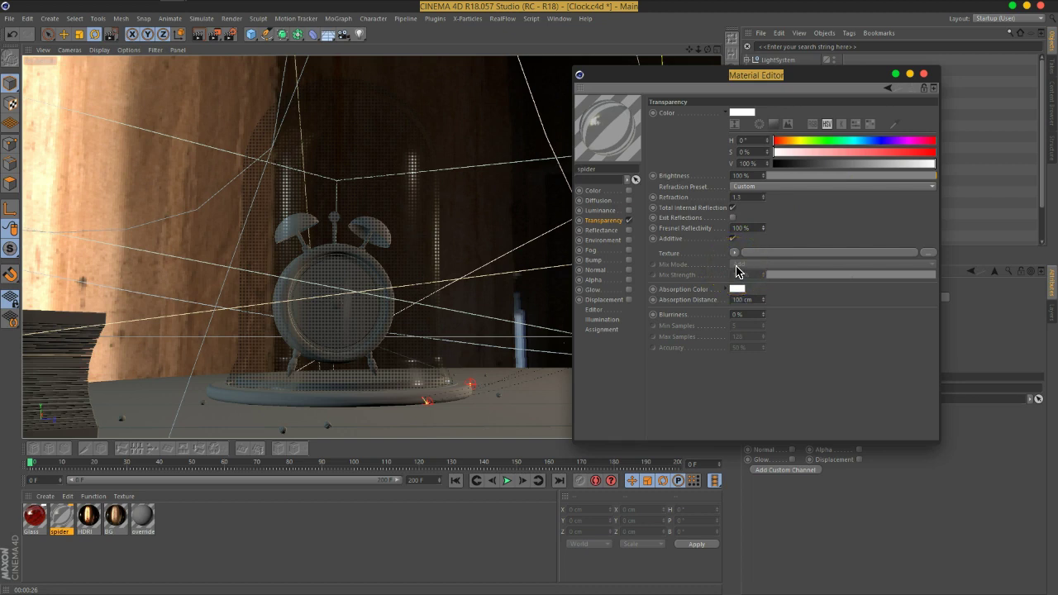
- Enable the spider material's Alpha channel with a Gradient texture and disable Image Alpha
left_click(628, 280)
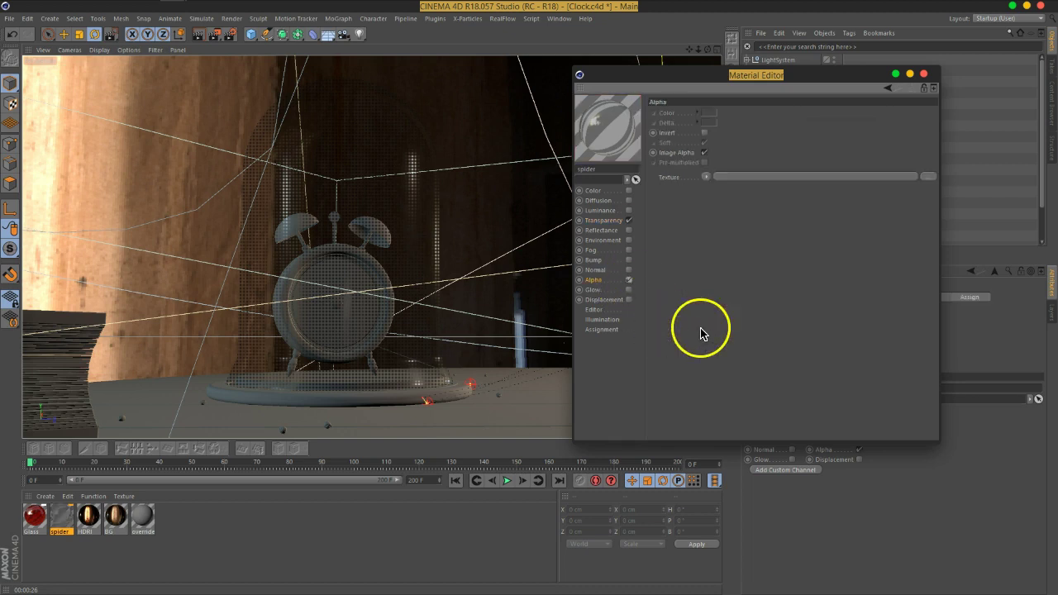
left_click(706, 178)
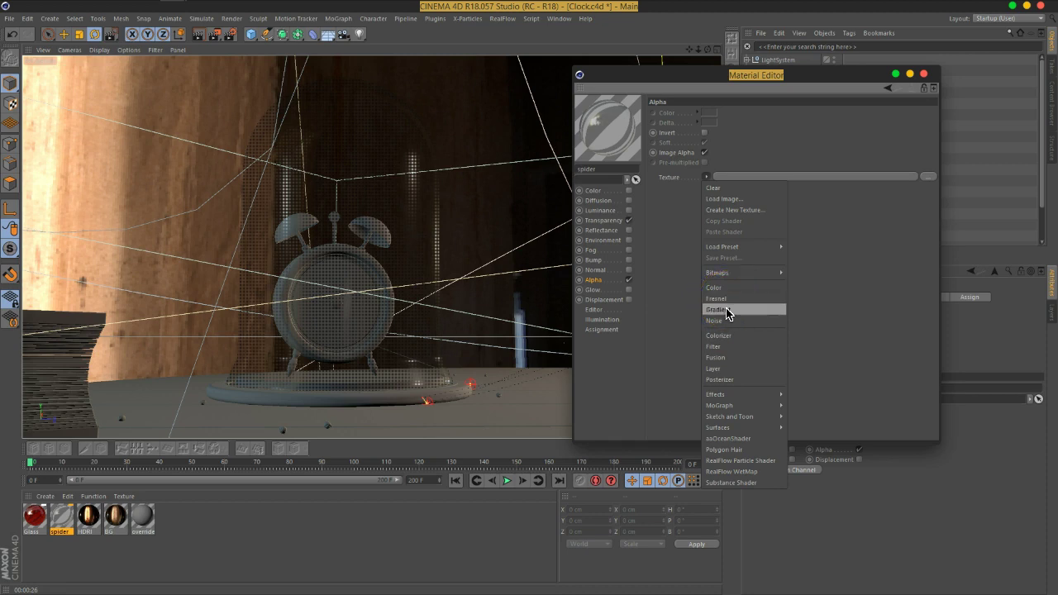
left_click(724, 302)
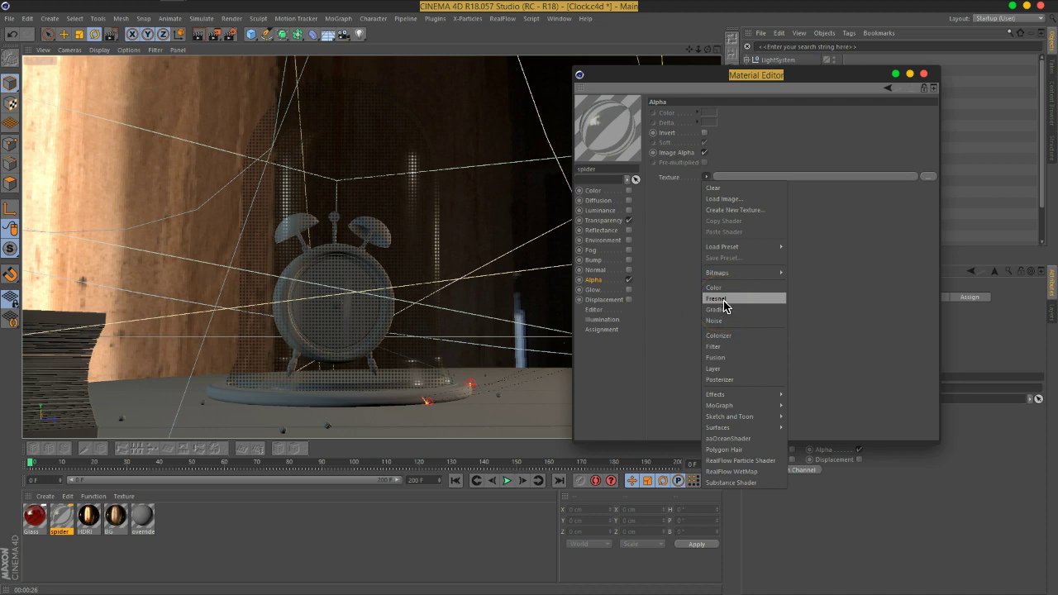
left_click(728, 309)
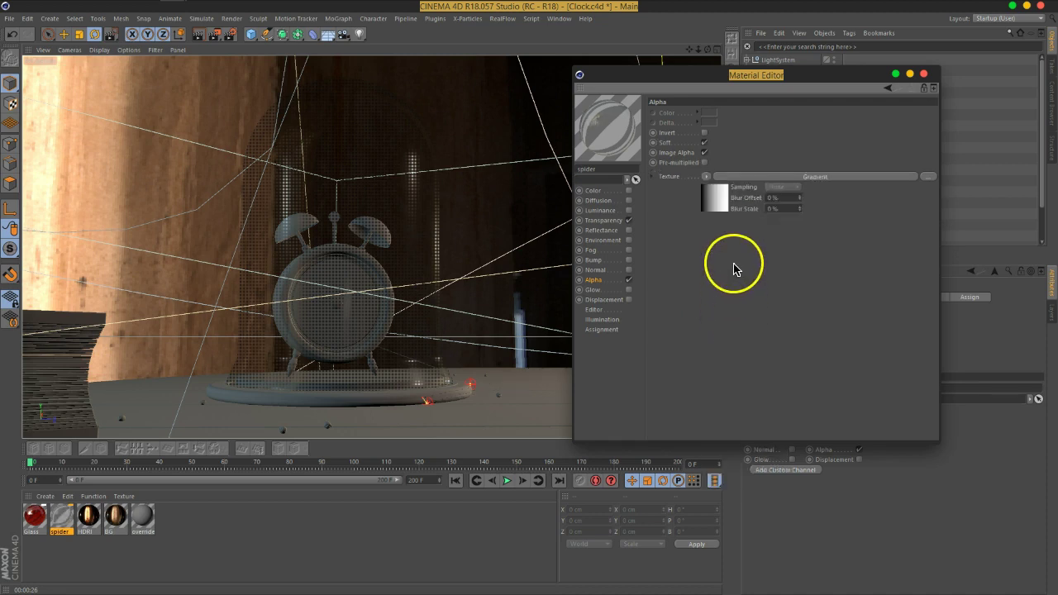
left_click(599, 289)
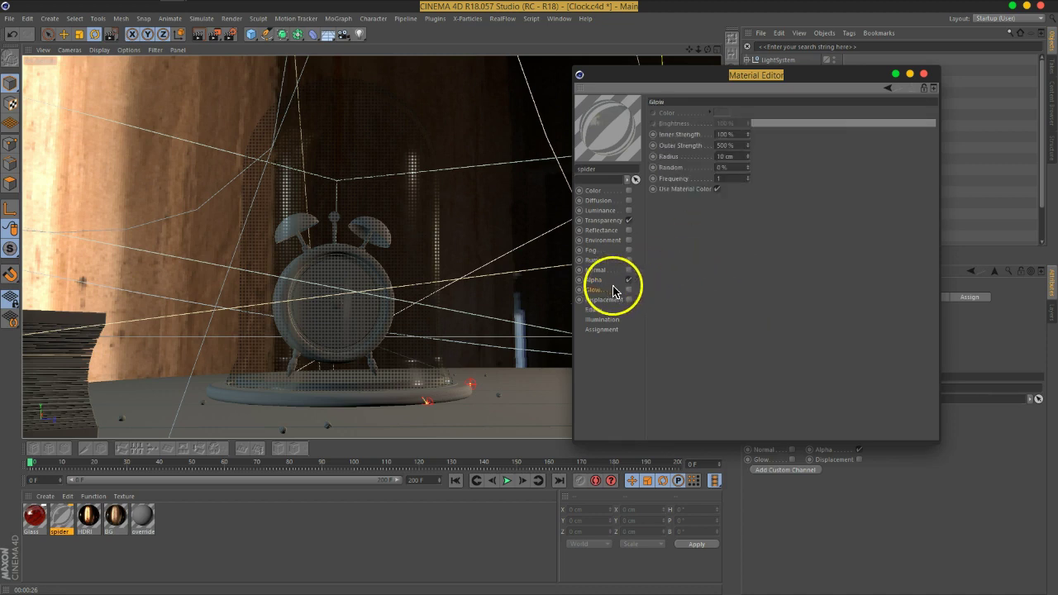
left_click(616, 281)
left_click(704, 152)
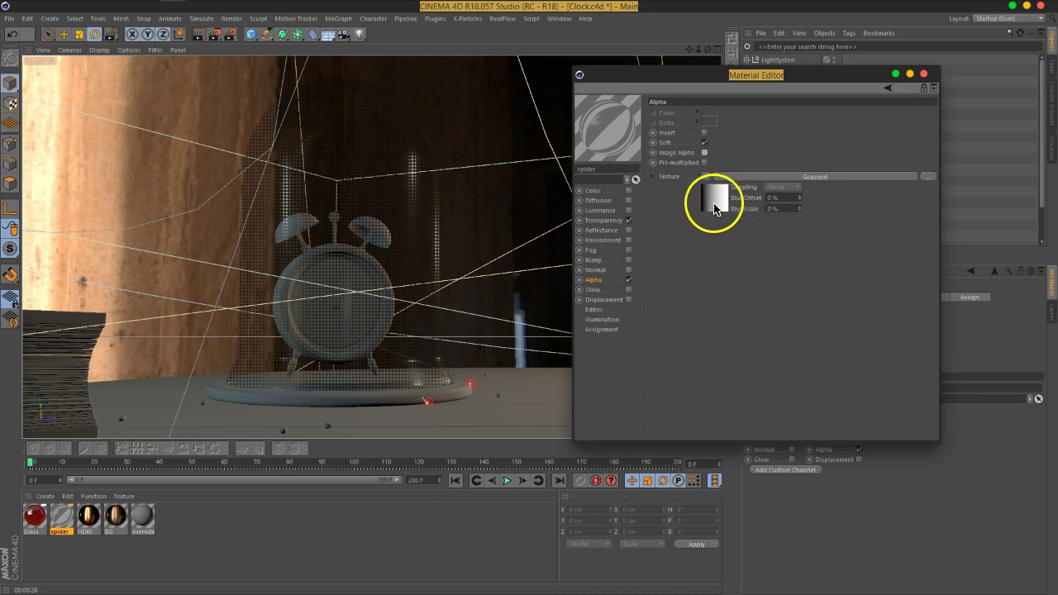
- Set the Alpha gradient's type to 2D - V, check the Transparency settings, and close the Material Editor
left_click(715, 207)
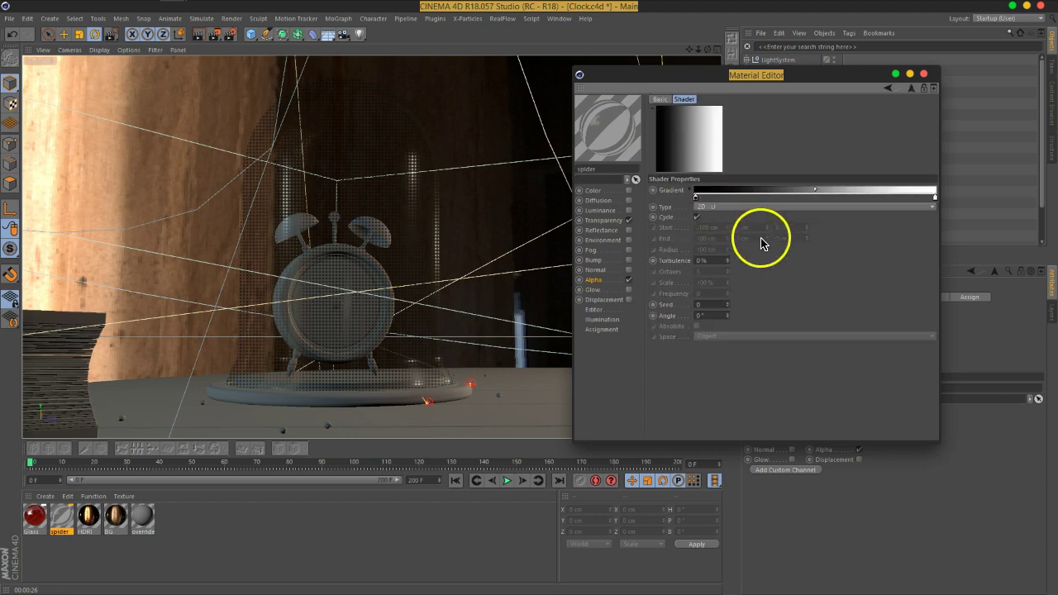
left_click(772, 208)
left_click(737, 229)
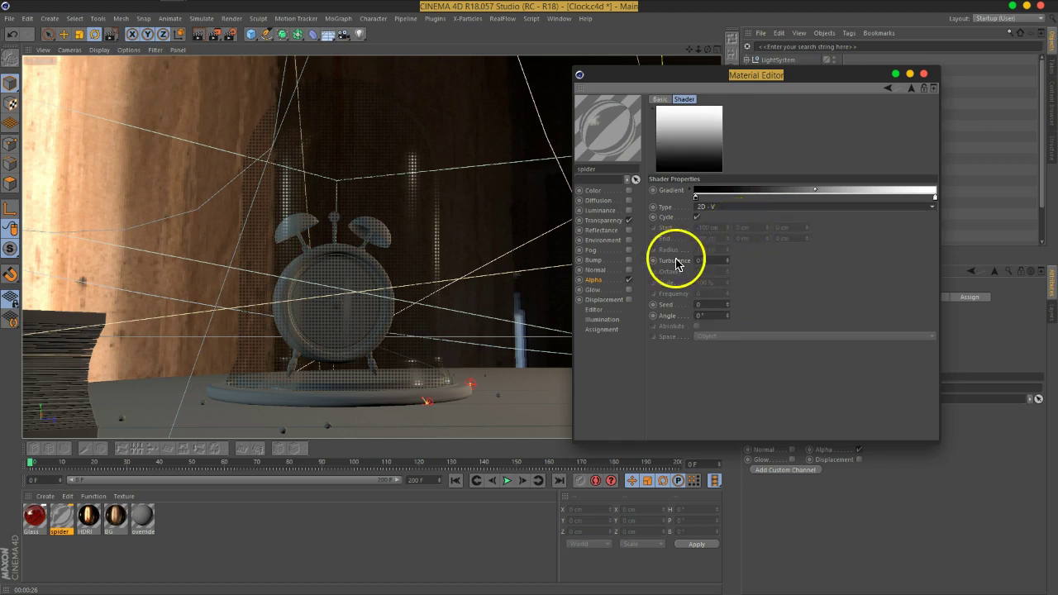
left_click(629, 222)
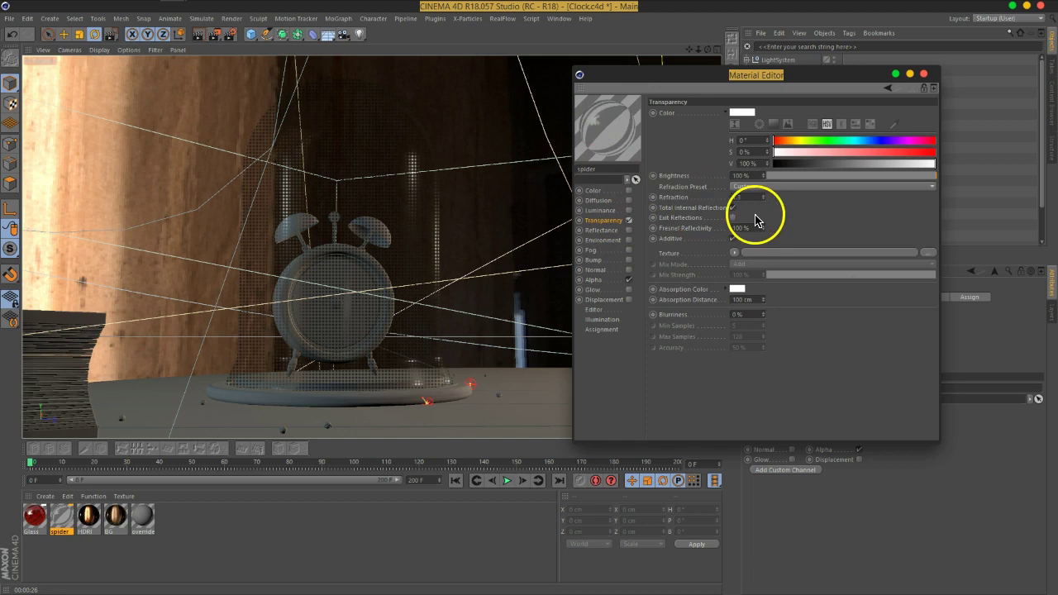
left_click(596, 280)
left_click(725, 198)
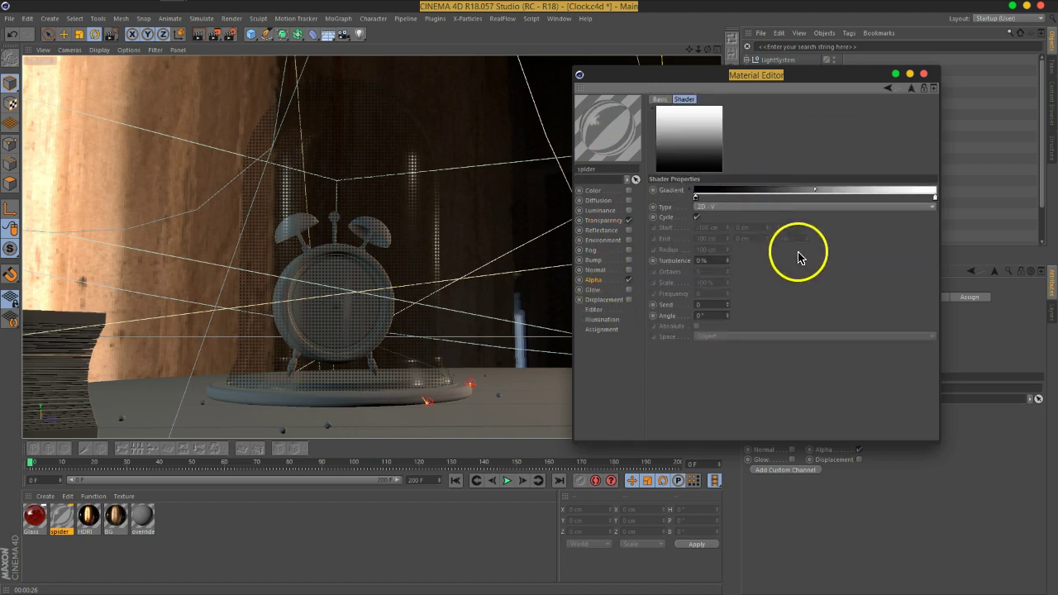
mouse_move(699, 199)
left_mouse_down()
mouse_move(813, 203)
mouse_move(686, 198)
left_mouse_up()
left_click_drag(802, 76, 799, 106)
left_click(920, 101)
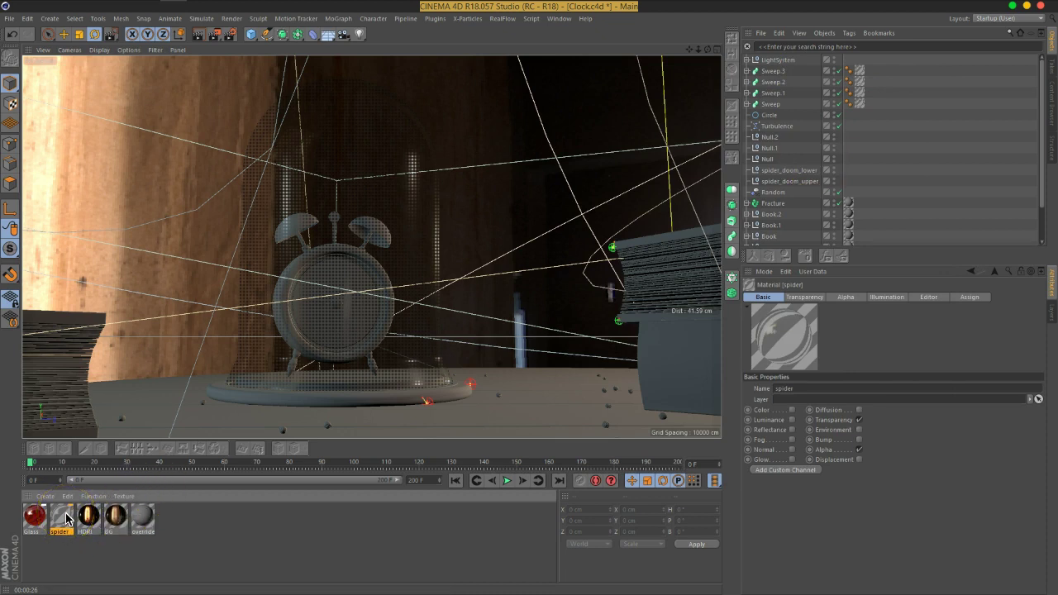
- Delete the spider material and remove its leftover texture tags from the four Sweep objects
key("Delete")
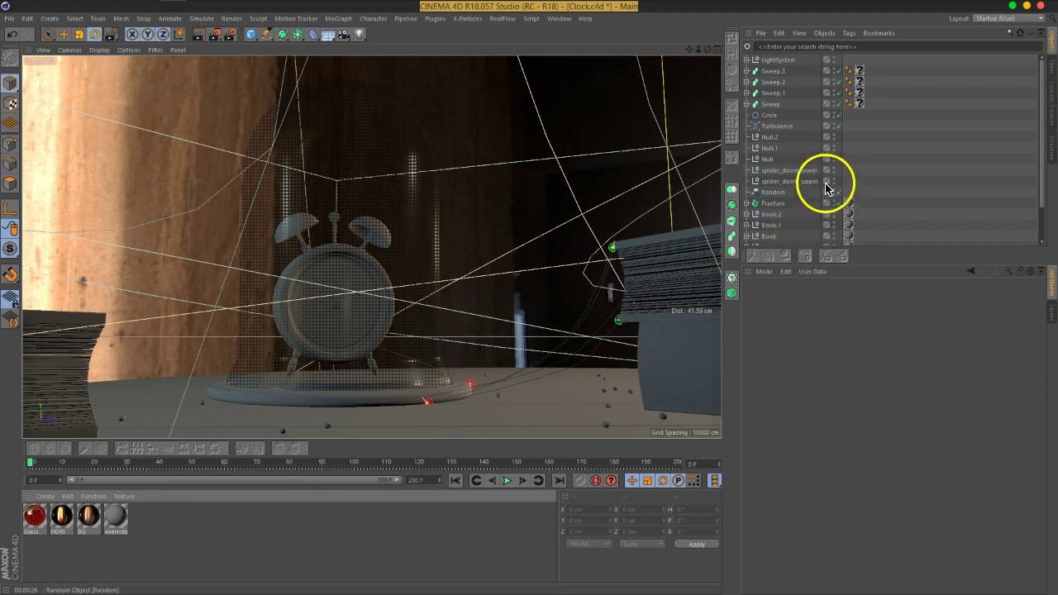
left_click_drag(840, 248, 843, 288)
left_click_drag(882, 124, 862, 71)
key("Delete")
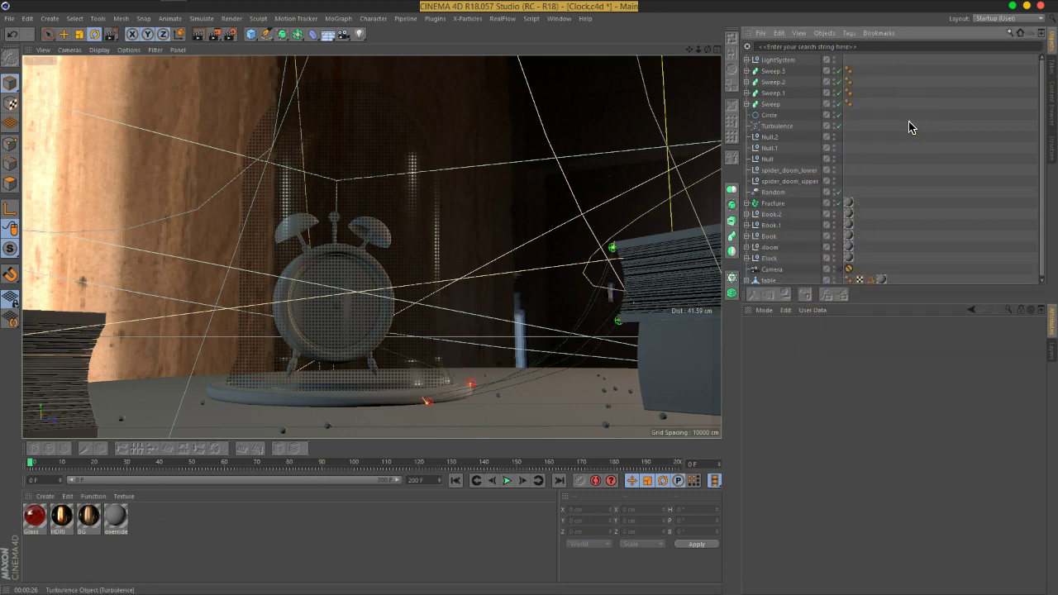
- Delete the four Sweep objects without deleting their child splines and circles
left_click(747, 104)
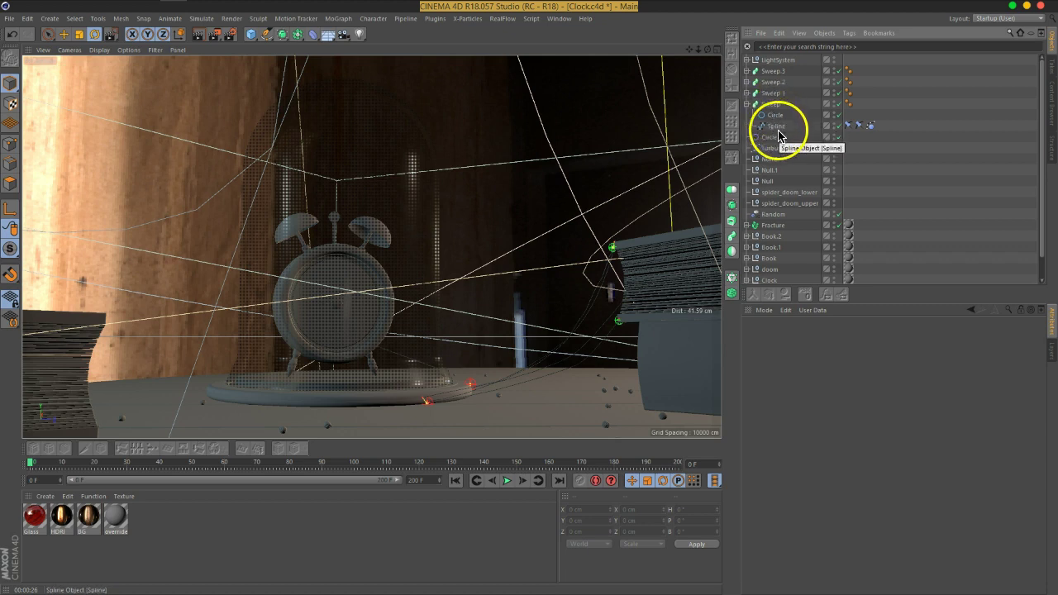
left_click(748, 104)
left_click(777, 103)
left_click(780, 82, "shift")
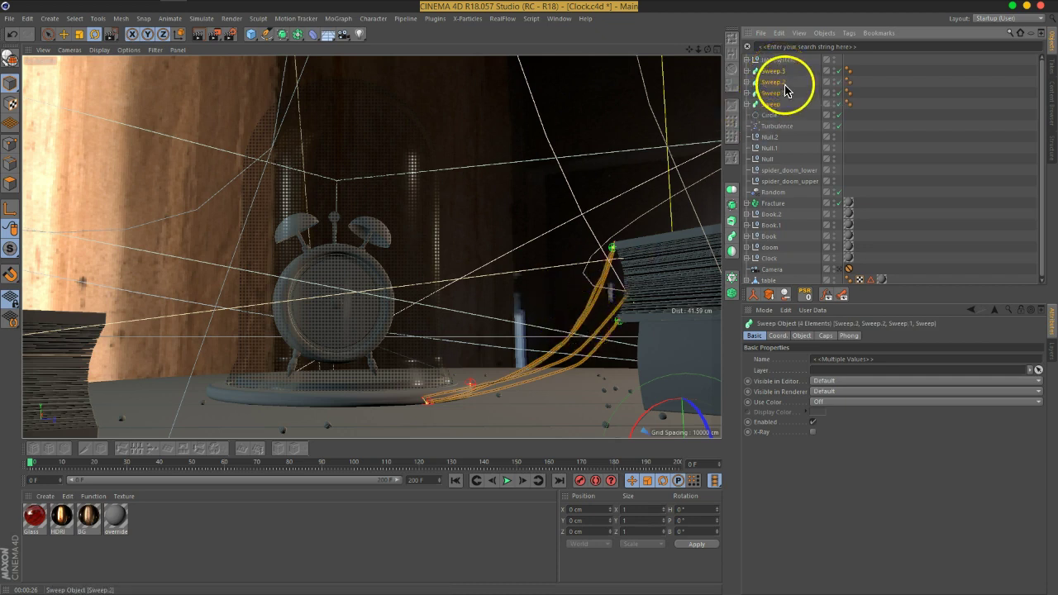
right_click(776, 78)
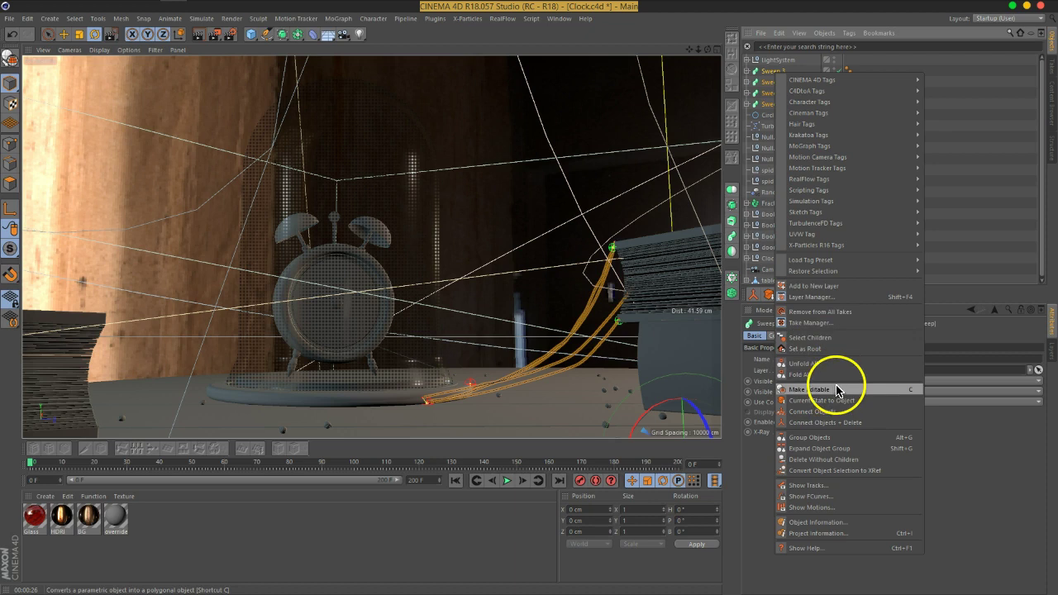
left_click(849, 465)
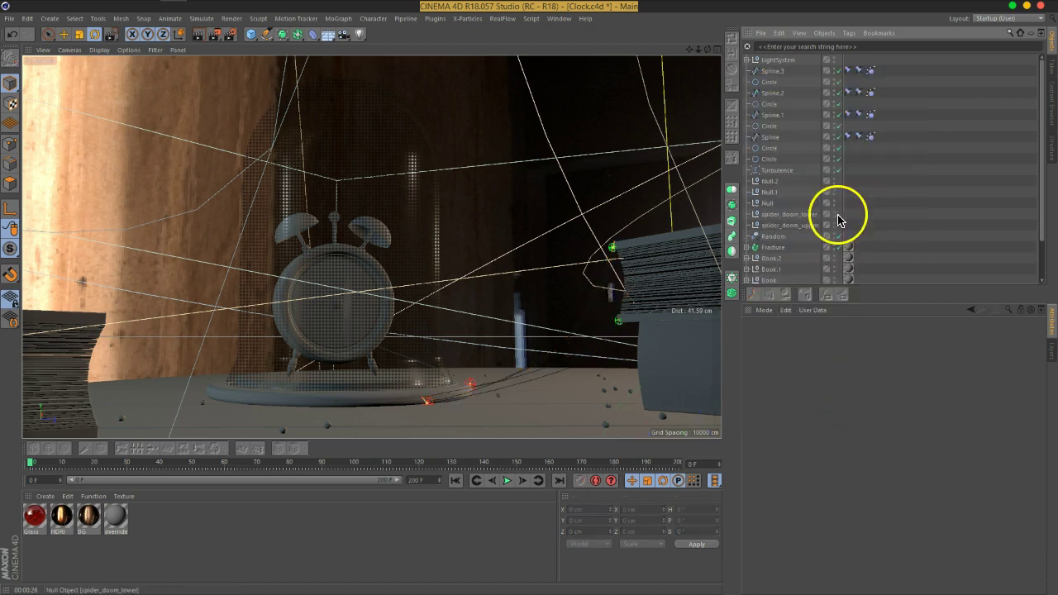
- Delete the five Circle objects from the object list, keeping the four splines
left_click(772, 84)
left_click(769, 103, "ctrl")
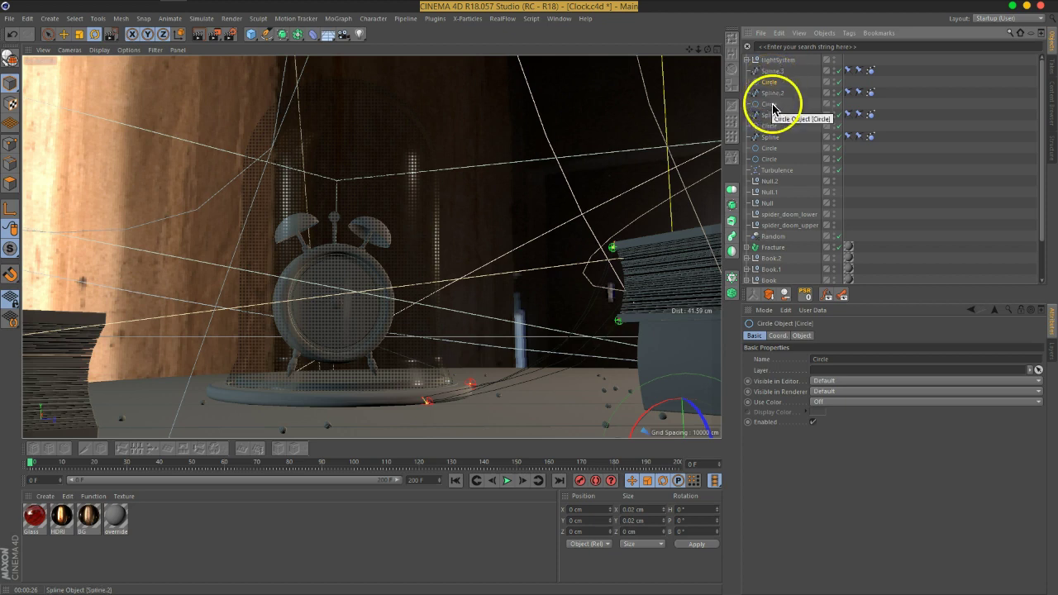
left_click(769, 126, "ctrl")
left_click(779, 147, "ctrl")
left_click(784, 159, "ctrl")
key("Delete")
left_click_drag(865, 135, 785, 99)
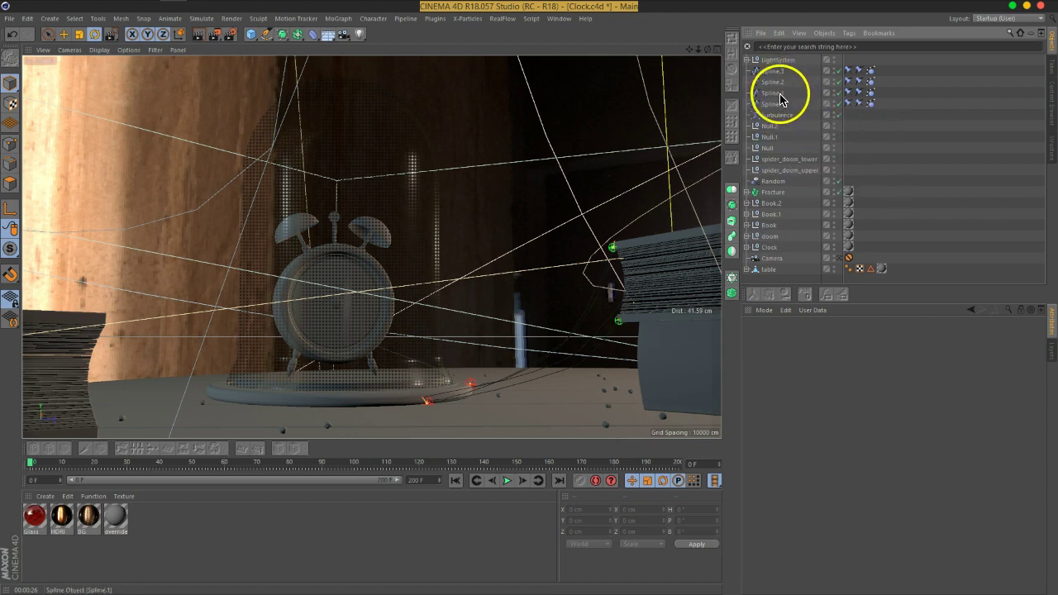
- Create a Hair Material and apply it to Spline, Spline.1, Spline.2 and Spline.3
left_click(45, 496)
mouse_move(105, 406)
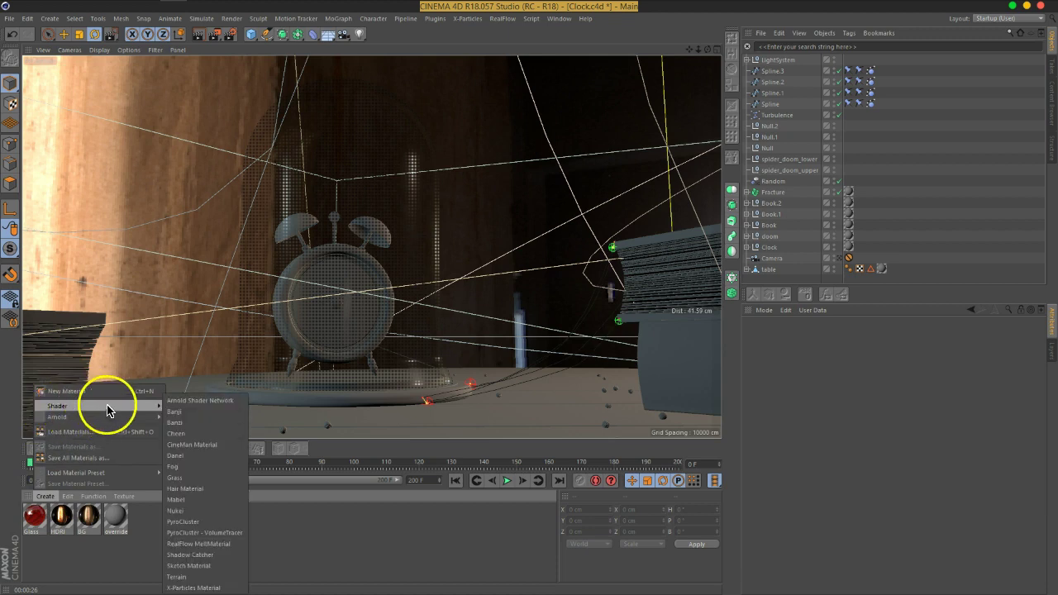
left_click(207, 490)
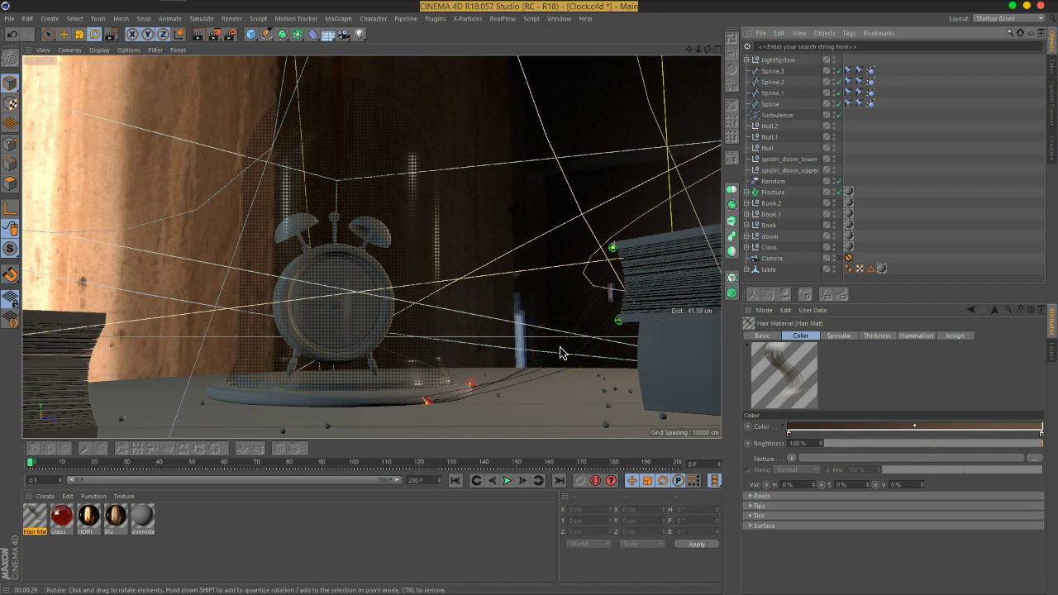
left_click_drag(595, 338, 481, 275, "alt")
left_click_drag(38, 514, 879, 77)
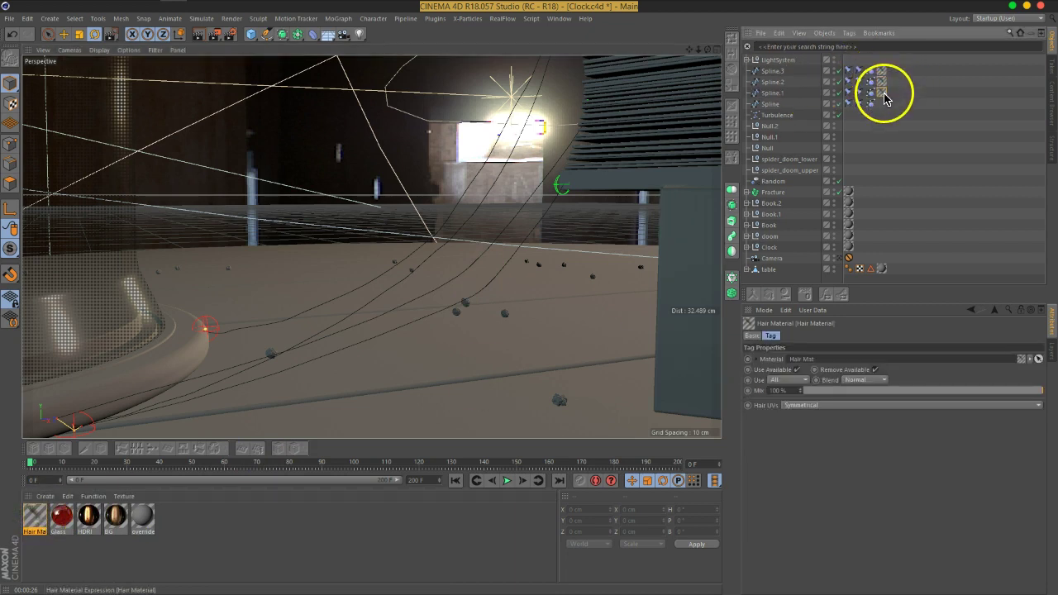
left_click(881, 140)
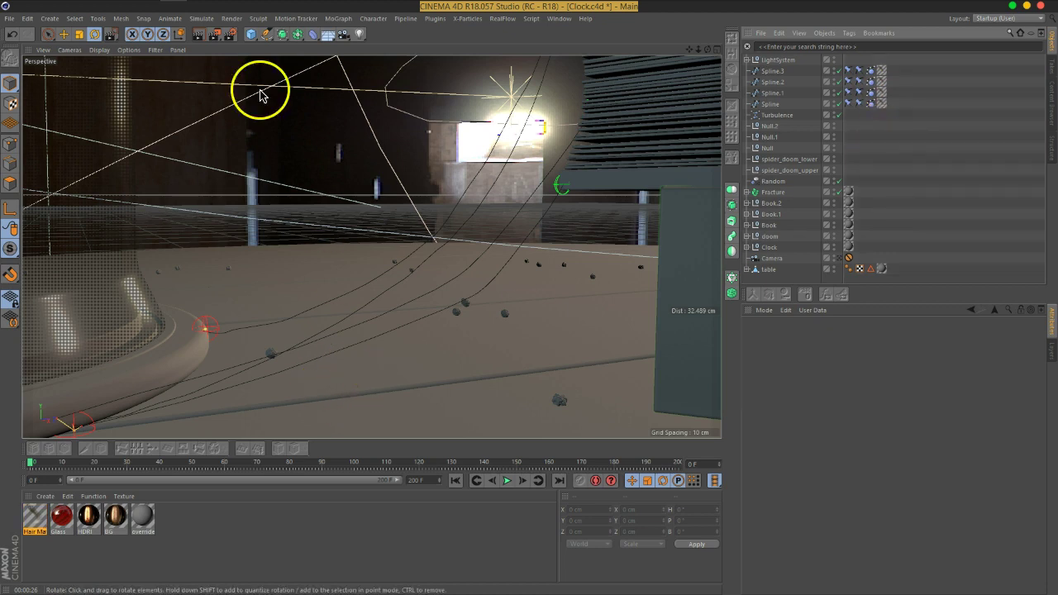
- Render a region over the web strands between the dome base and the books to preview the hair material
left_click_drag(209, 34, 405, 271)
left_click_drag(310, 207, 534, 403)
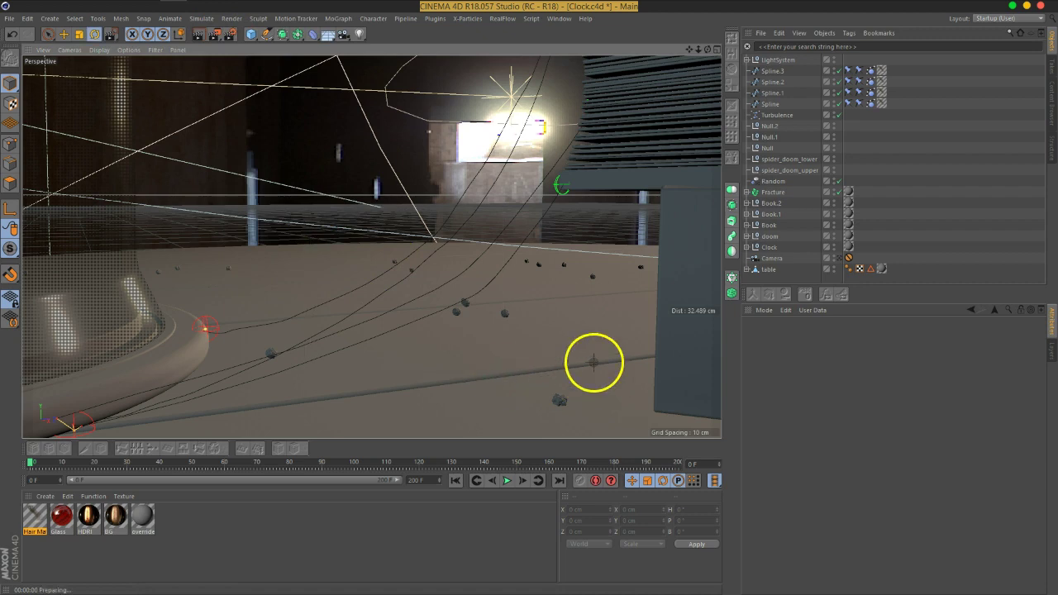
left_click_drag(548, 386, 542, 361)
left_click(485, 307)
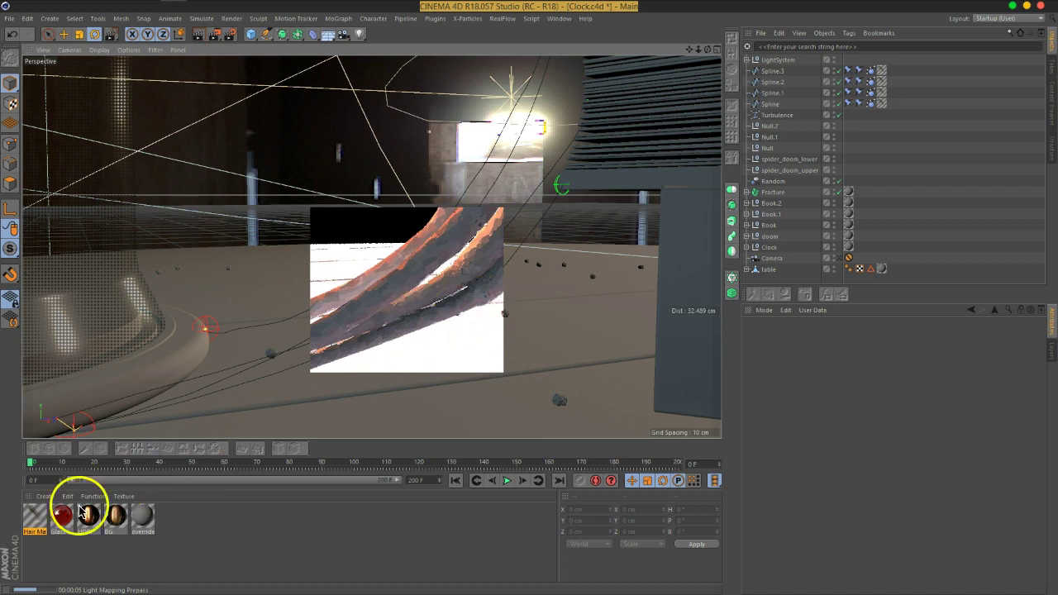
- Open the hair material for editing and change the start knot of its Color gradient to near-white
double_click(34, 517)
left_click_drag(383, 74, 779, 32)
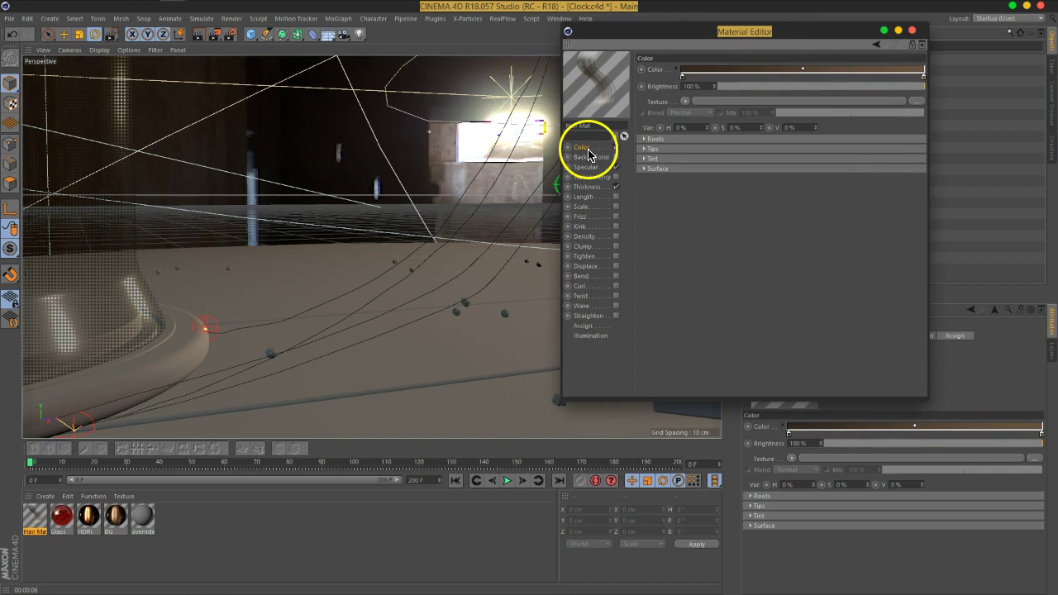
double_click(683, 77)
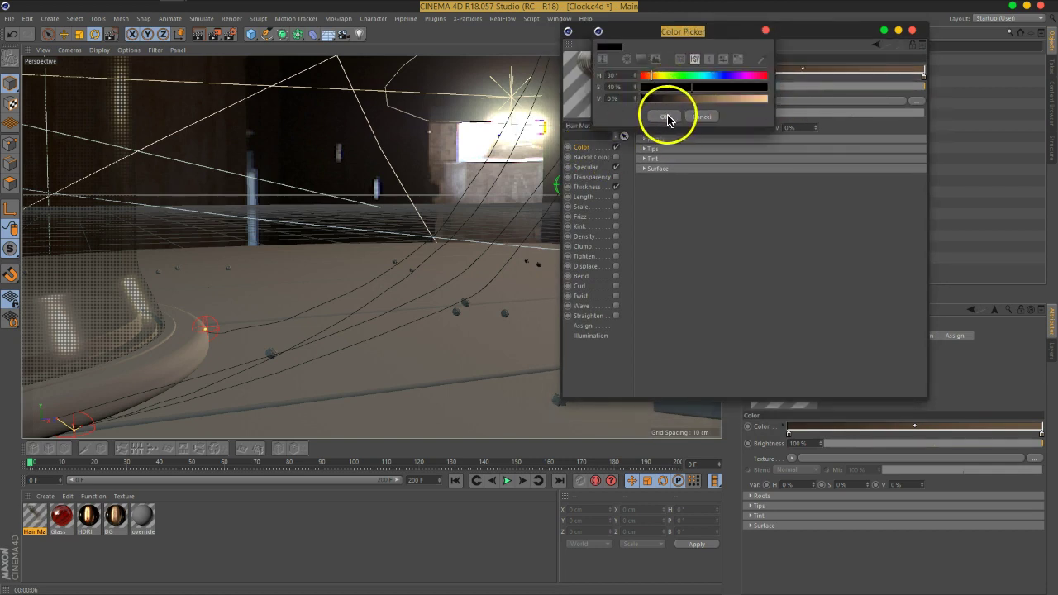
left_click(666, 117)
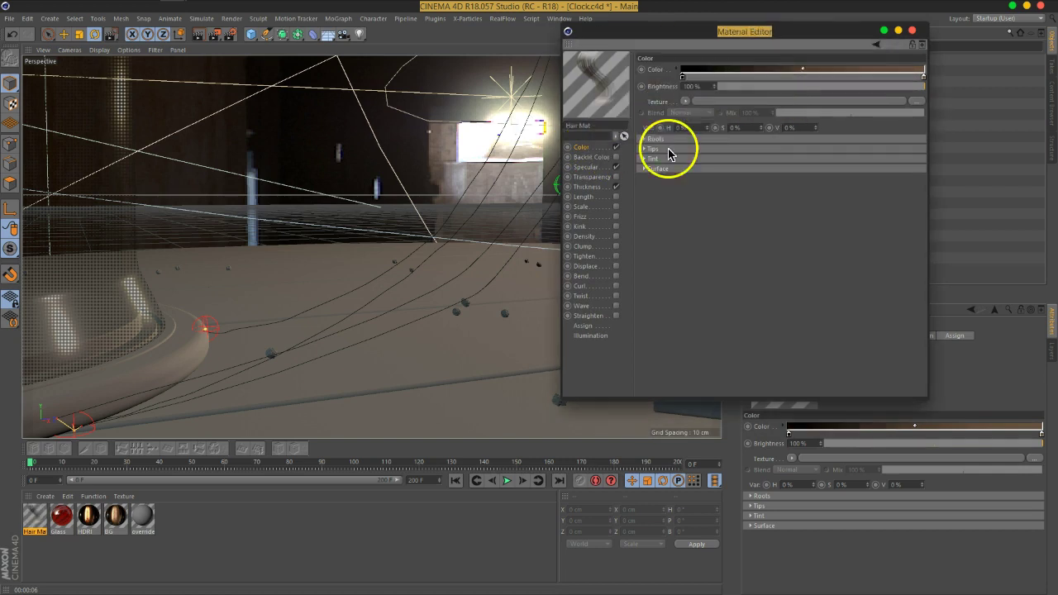
double_click(684, 77)
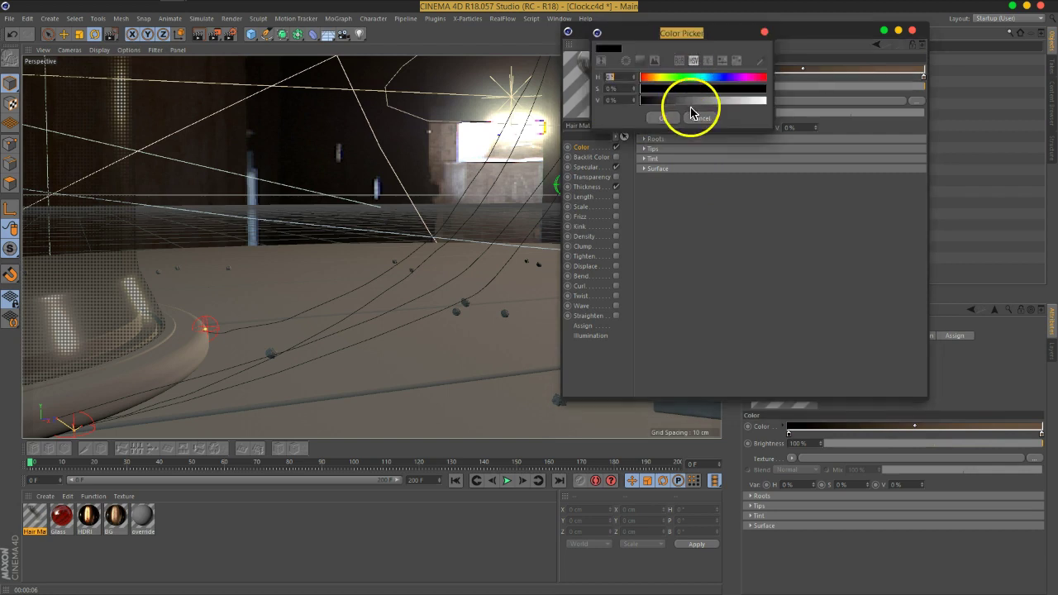
left_click_drag(646, 106, 752, 106)
left_click(663, 119)
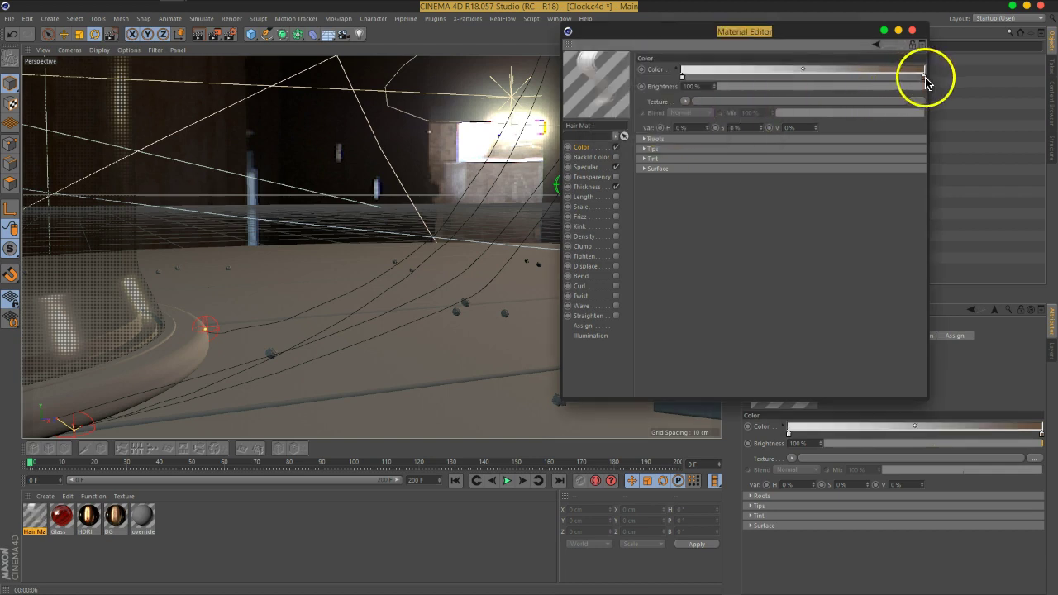
- Set the end knot of the hair Color gradient to white and the start knot to light grey
double_click(925, 78)
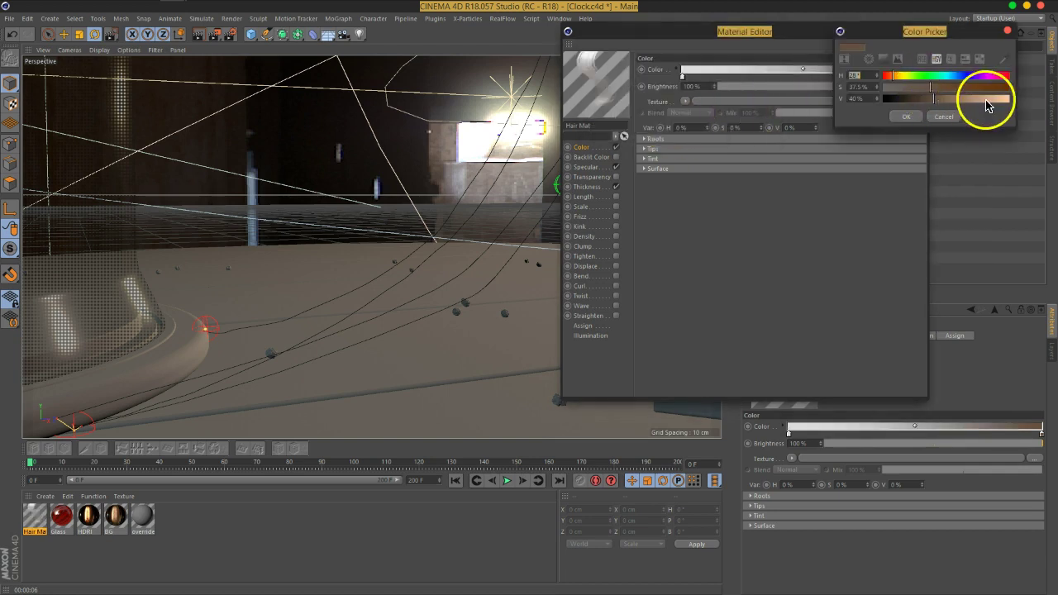
left_click(904, 117)
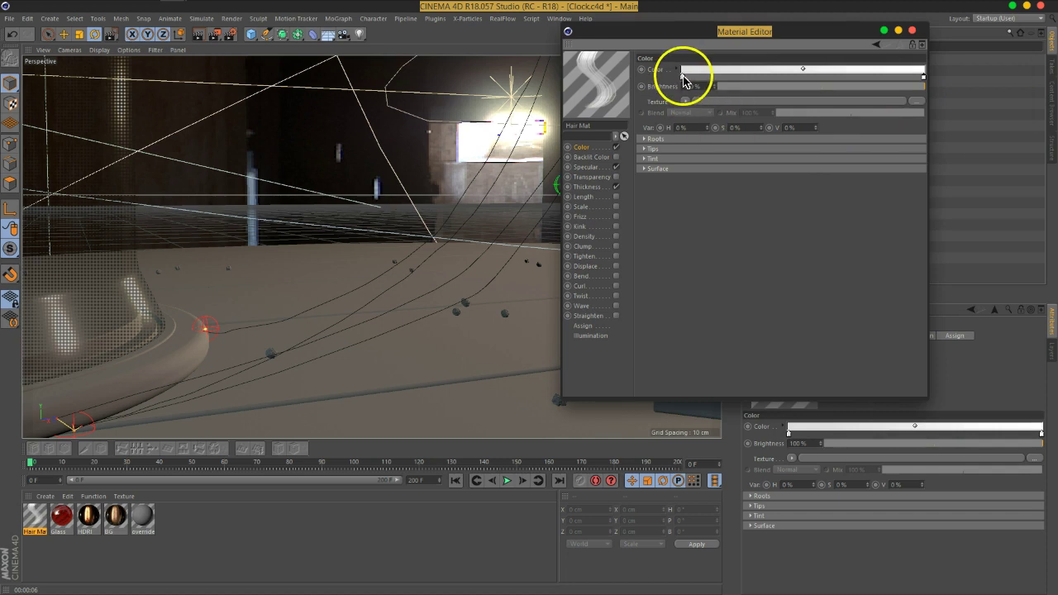
double_click(683, 77)
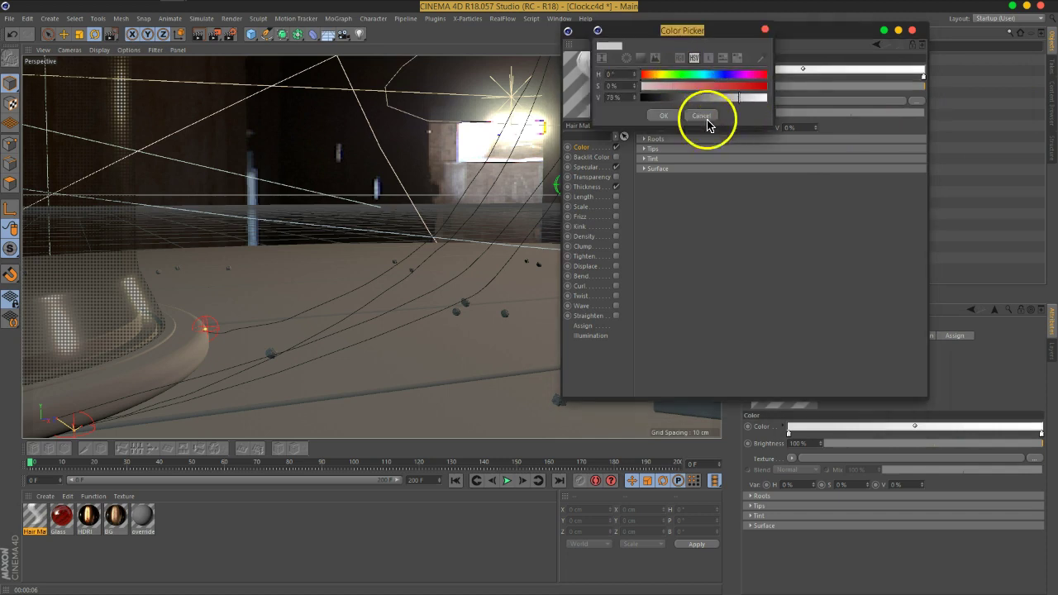
left_click(664, 118)
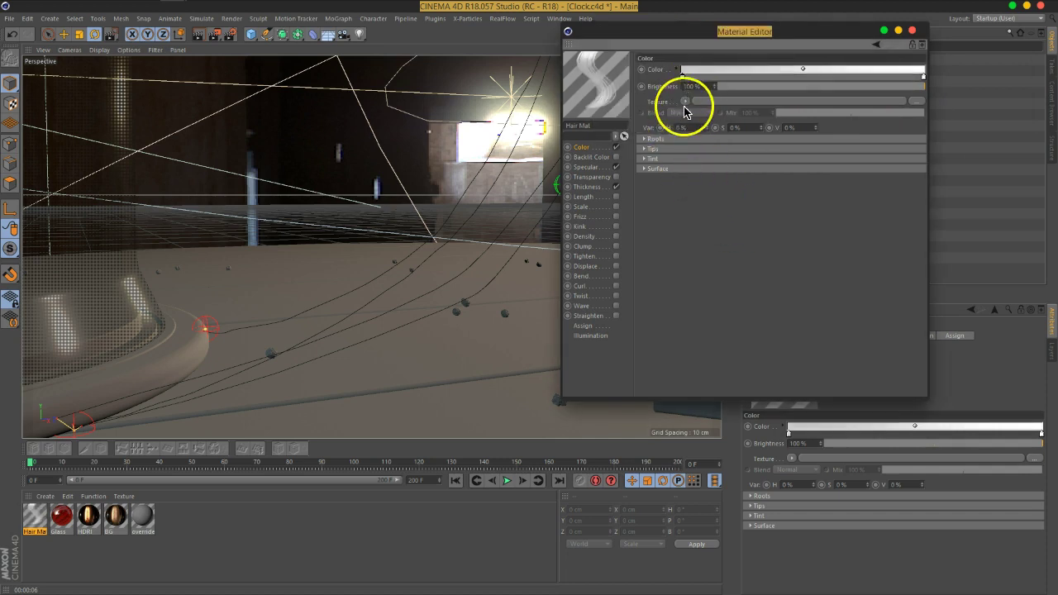
- Review the hair material's Specular settings, and set its Thickness to 0.01 cm at both Root and Tip
left_click(588, 167)
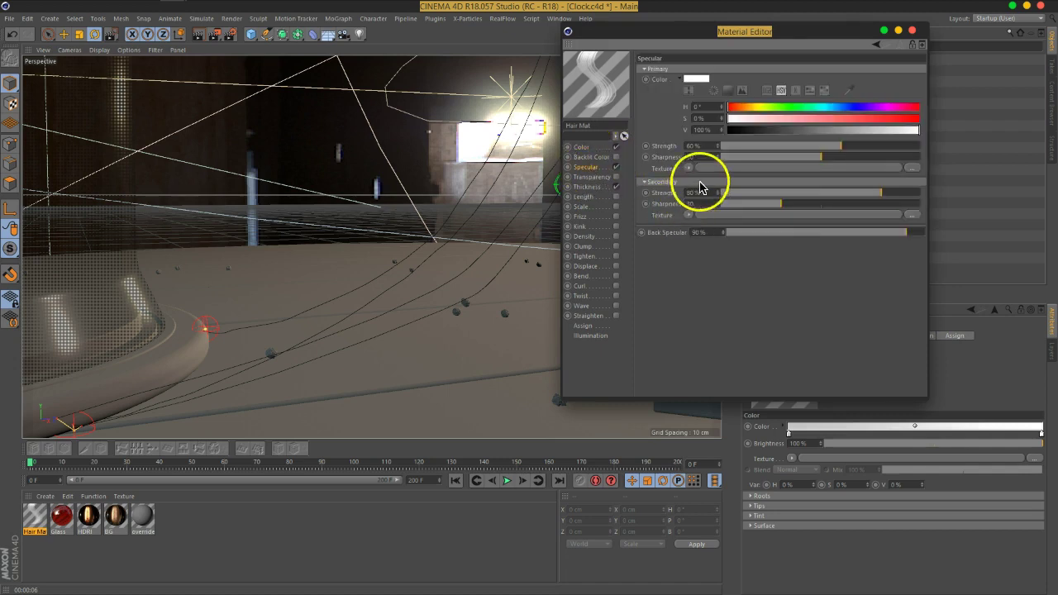
left_click(586, 189)
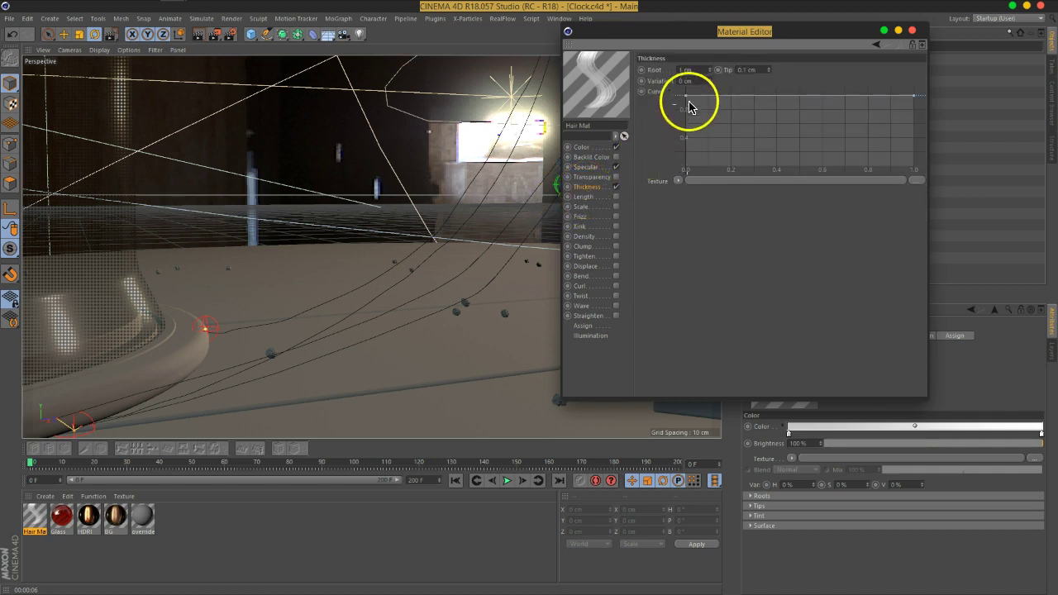
left_click(686, 69)
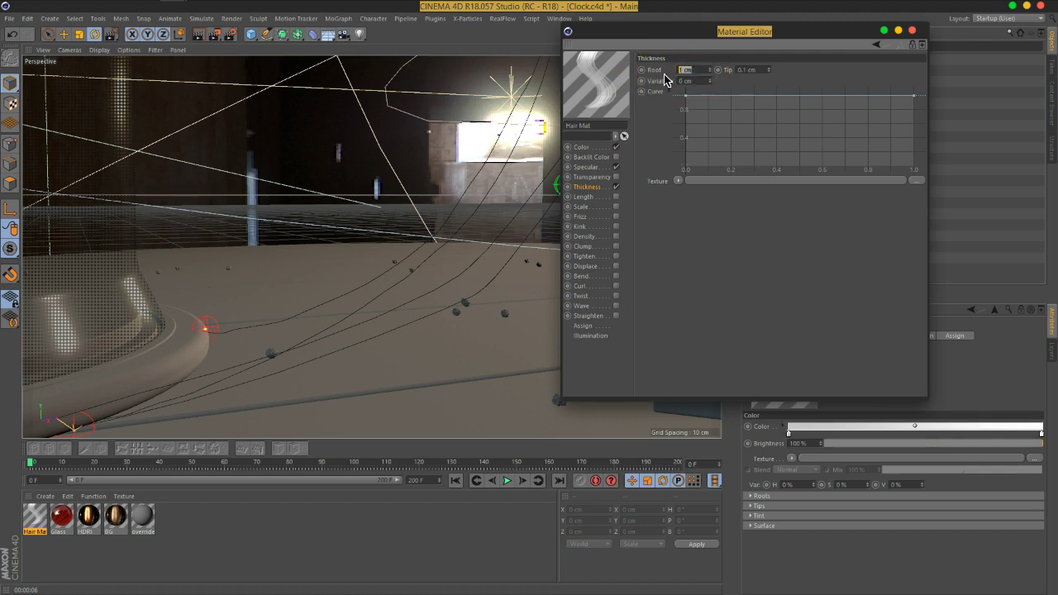
left_click(707, 57)
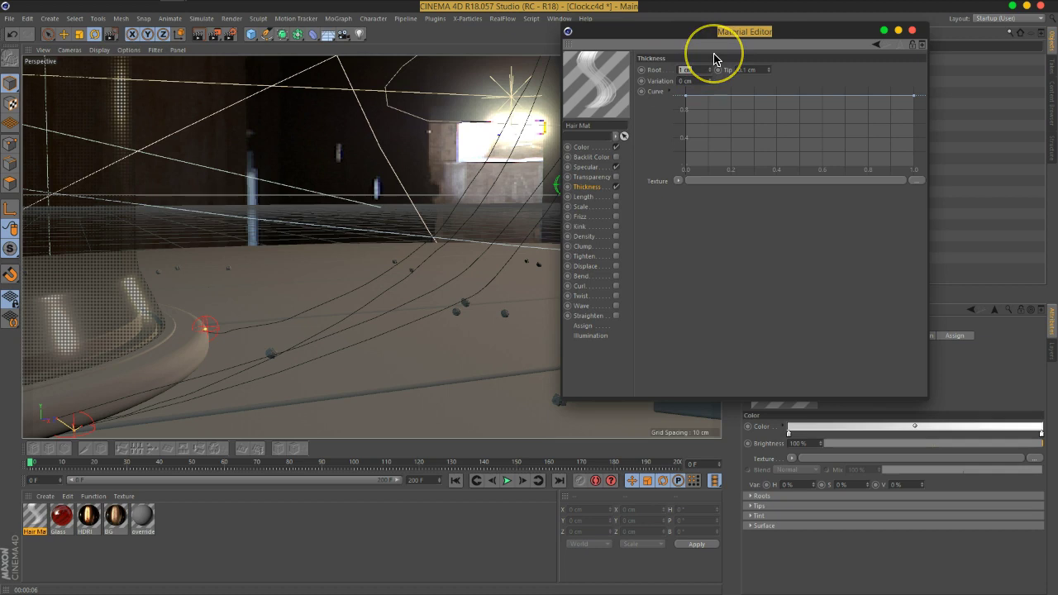
left_click(732, 43)
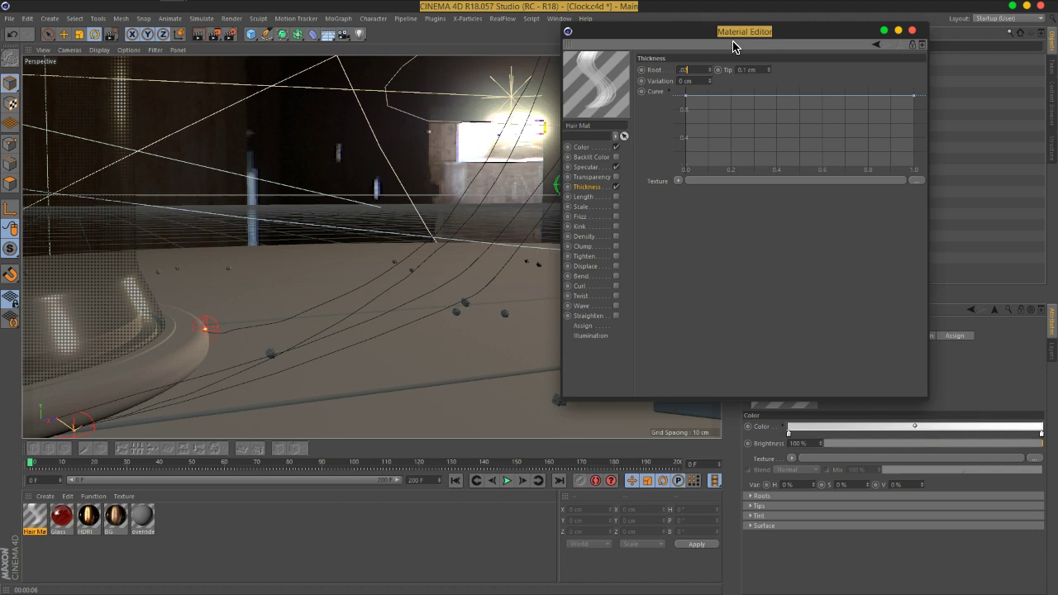
key("Tab")
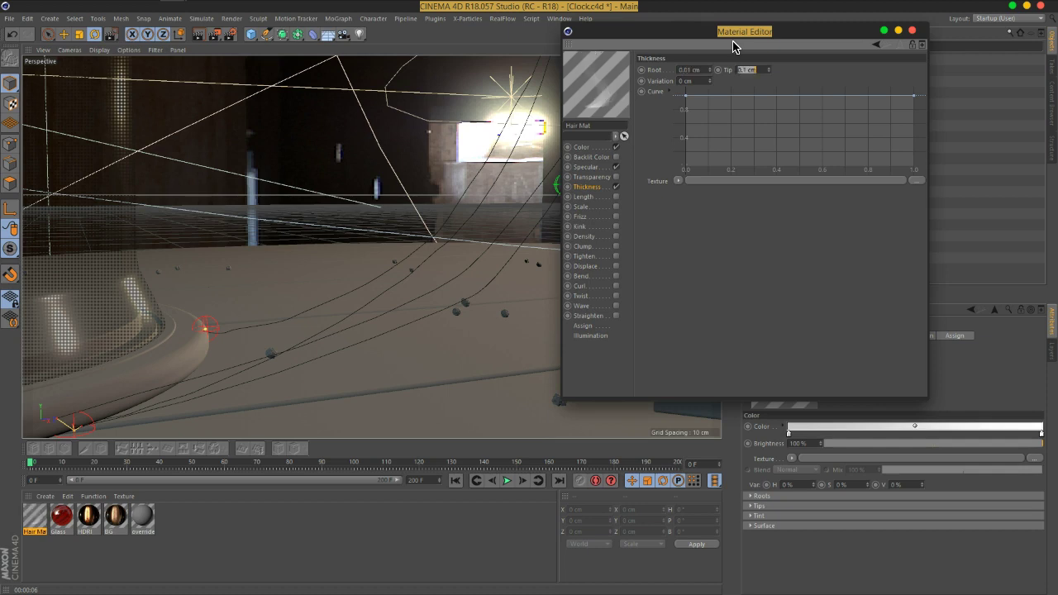
type(".01")
- Set the hair Thickness Variation to 0.02 cm and render a region over the strands to check it
left_click(683, 71)
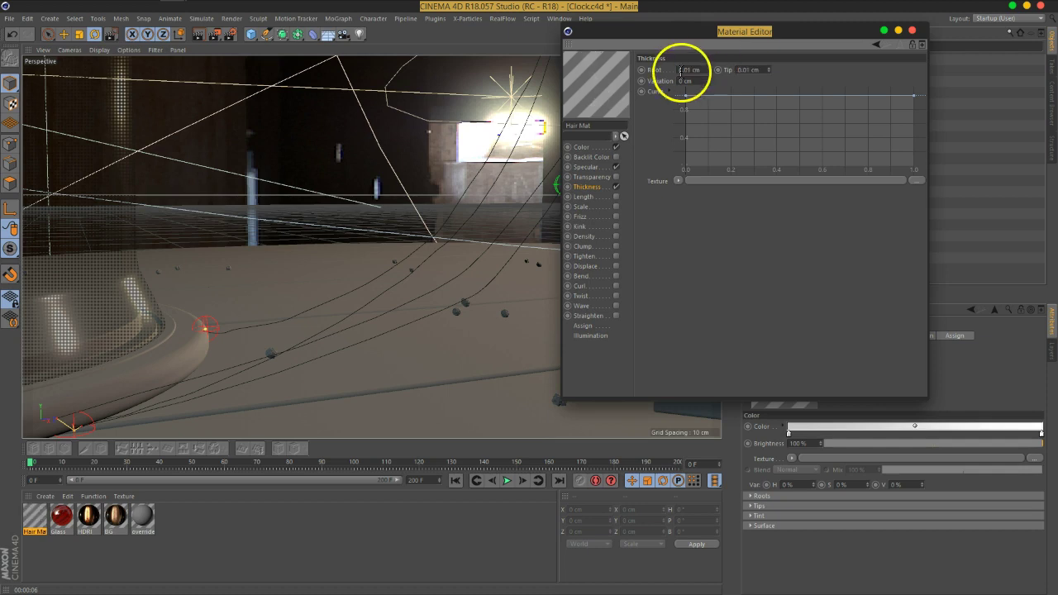
type("0.0")
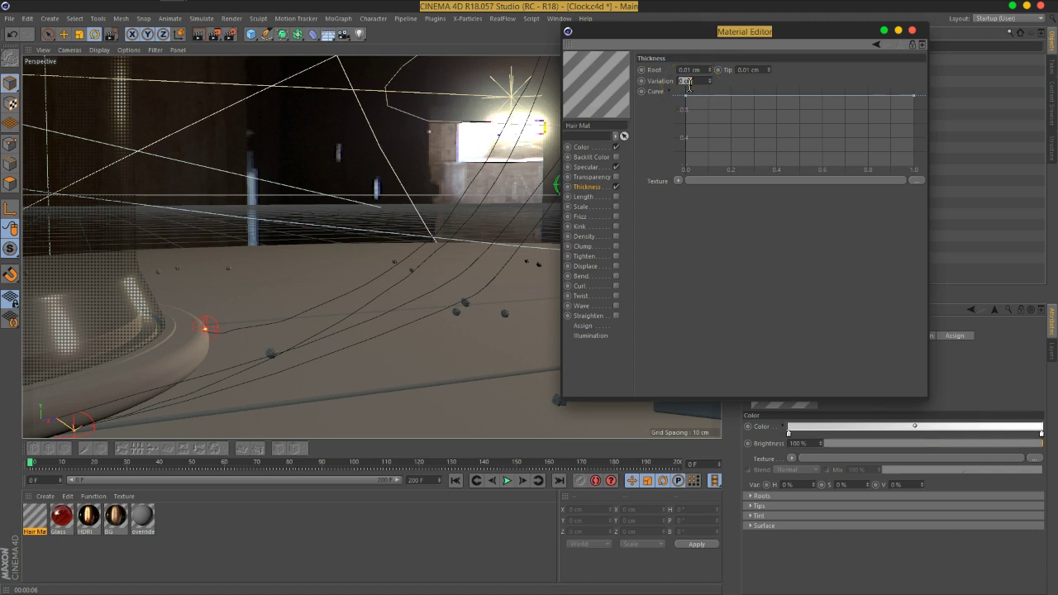
type("2")
key("Return")
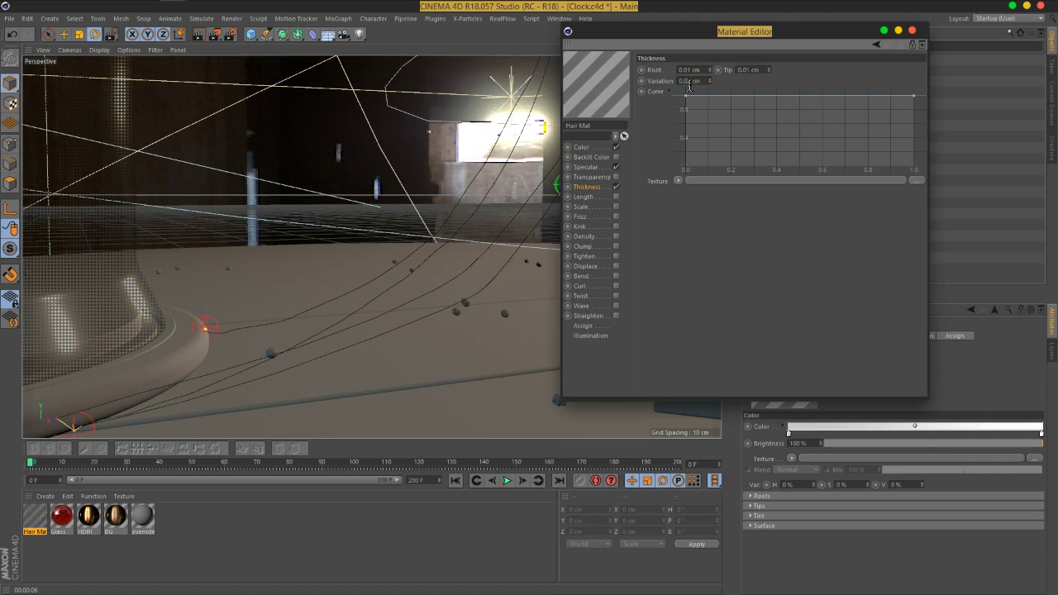
left_click_drag(213, 43, 267, 52)
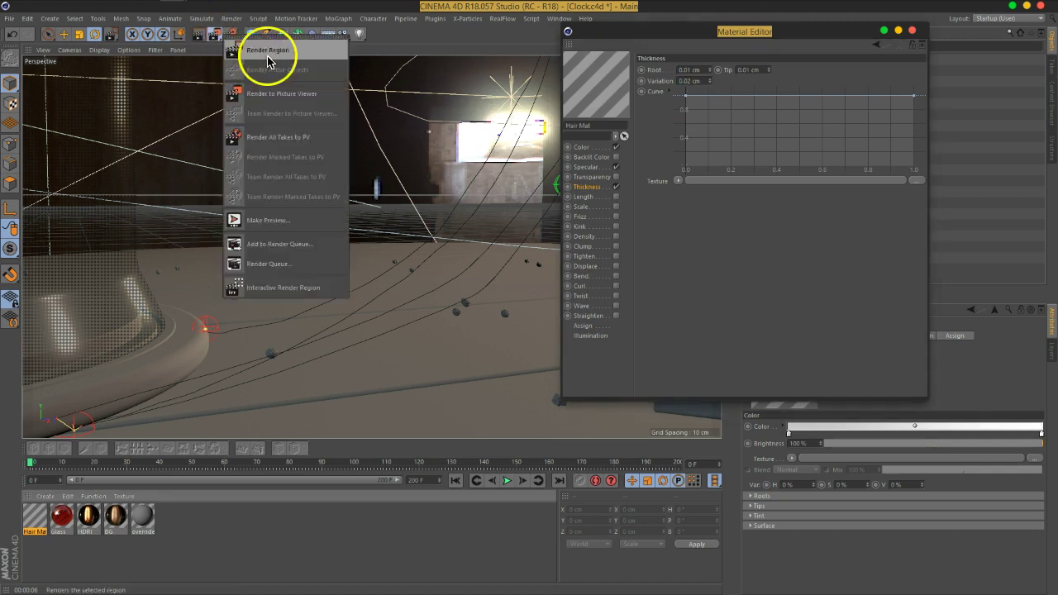
left_click_drag(331, 237, 534, 356)
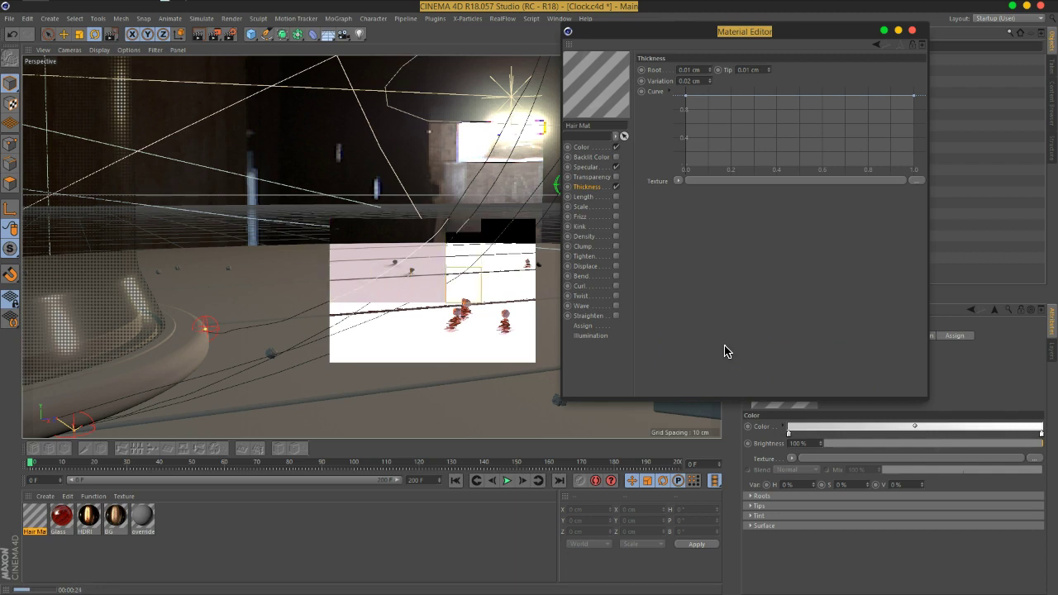
- Enable the hair material's Transparency channel and set its Brightness to 92%
left_click(585, 177)
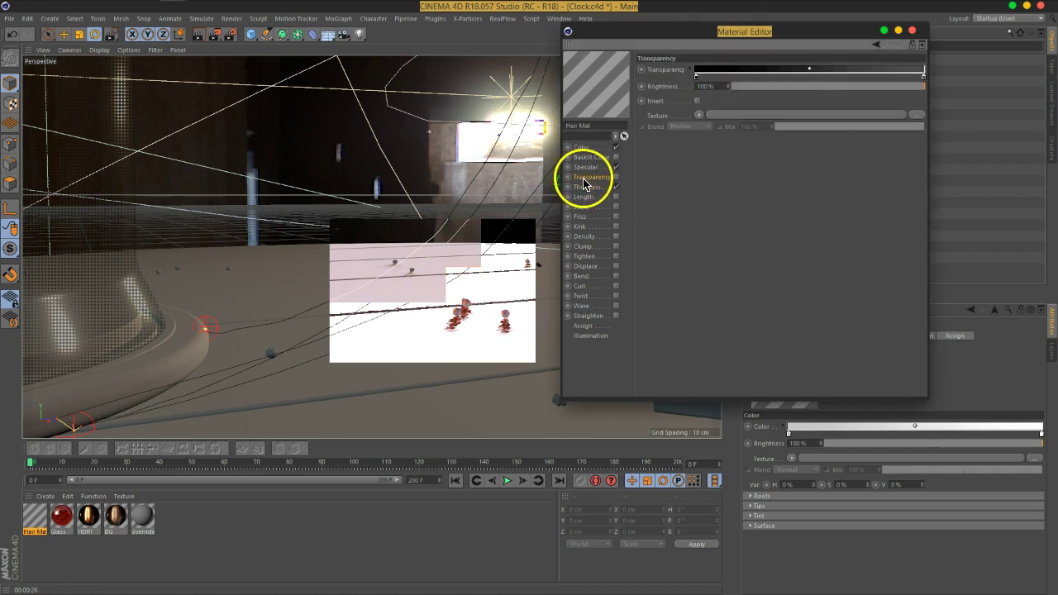
left_click(616, 177)
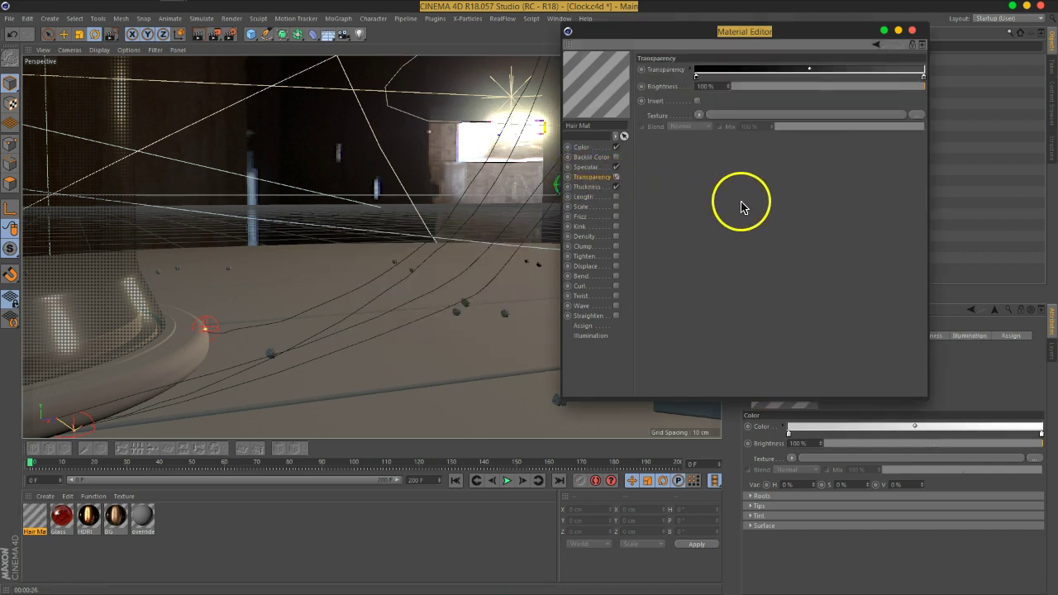
left_click_drag(918, 94, 910, 89)
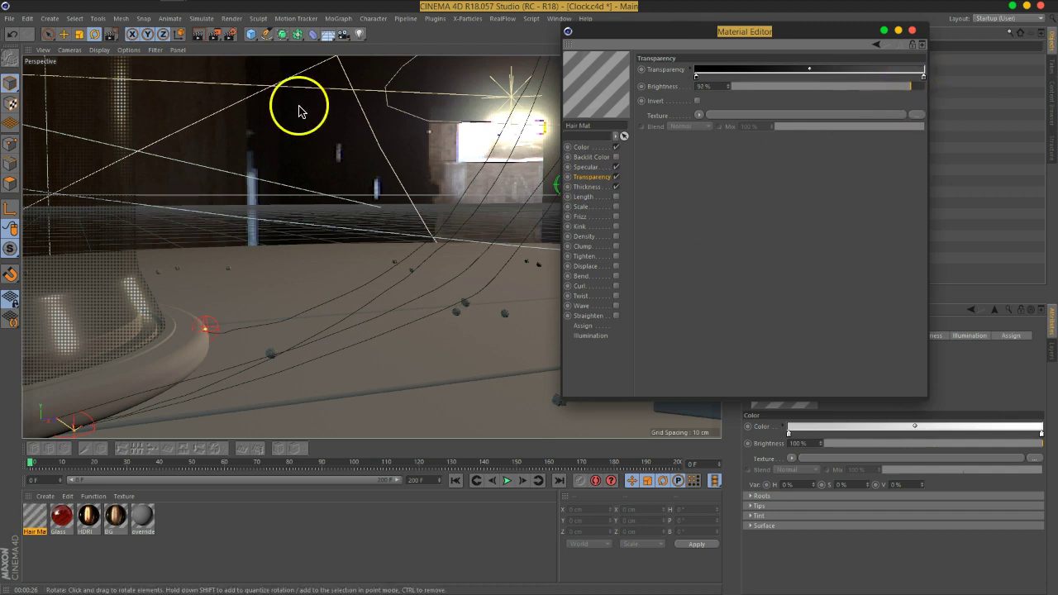
- Test-render a region over the hair strands up close, and another from a wider view covering the clock base and books
left_click_drag(214, 34, 307, 246)
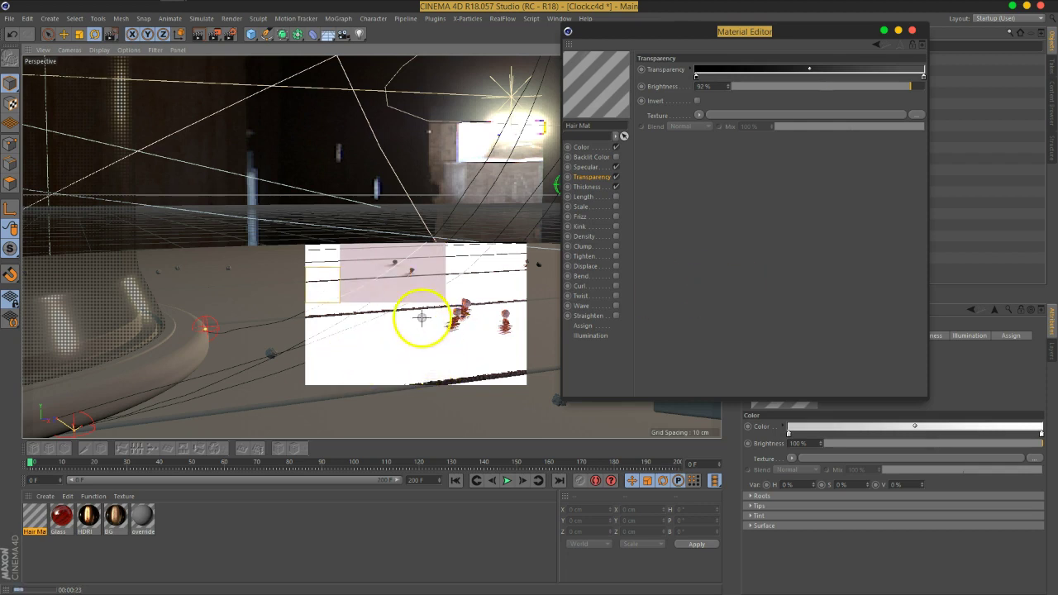
left_click(912, 30)
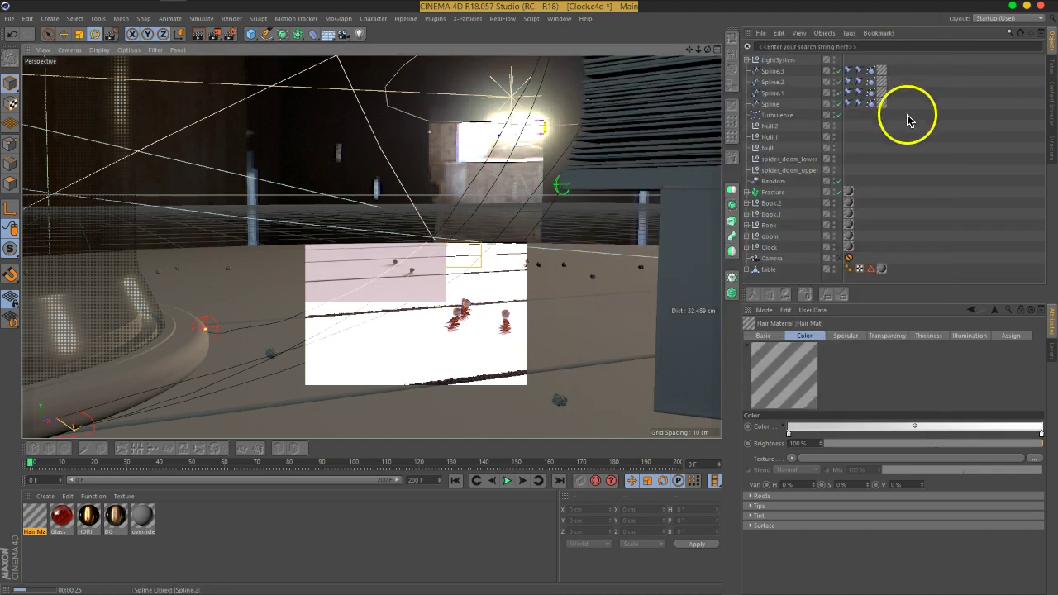
scroll(494, 283, "down", 10)
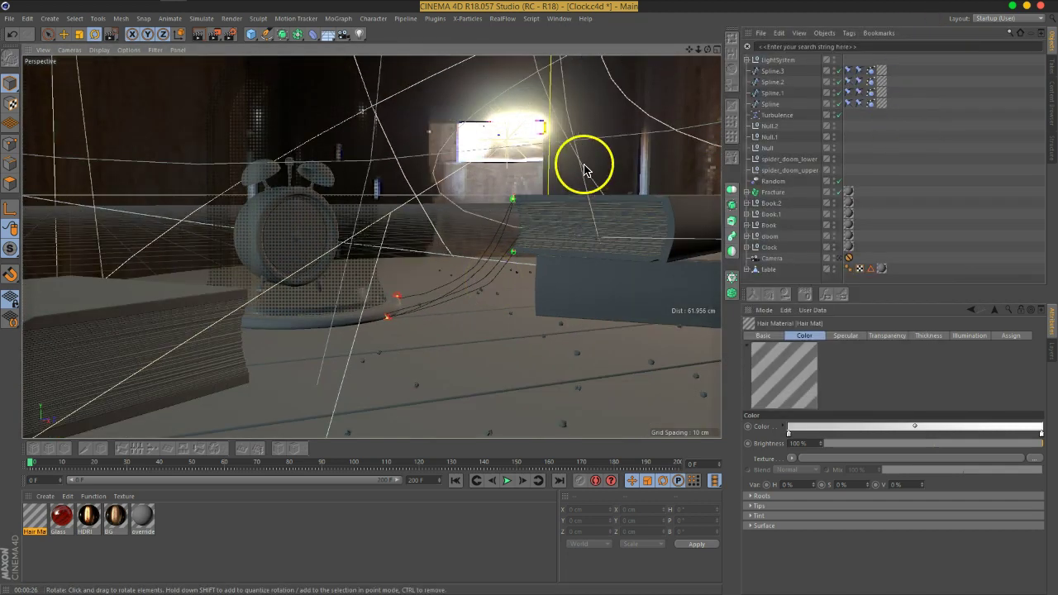
left_click_drag(704, 48, 704, 42)
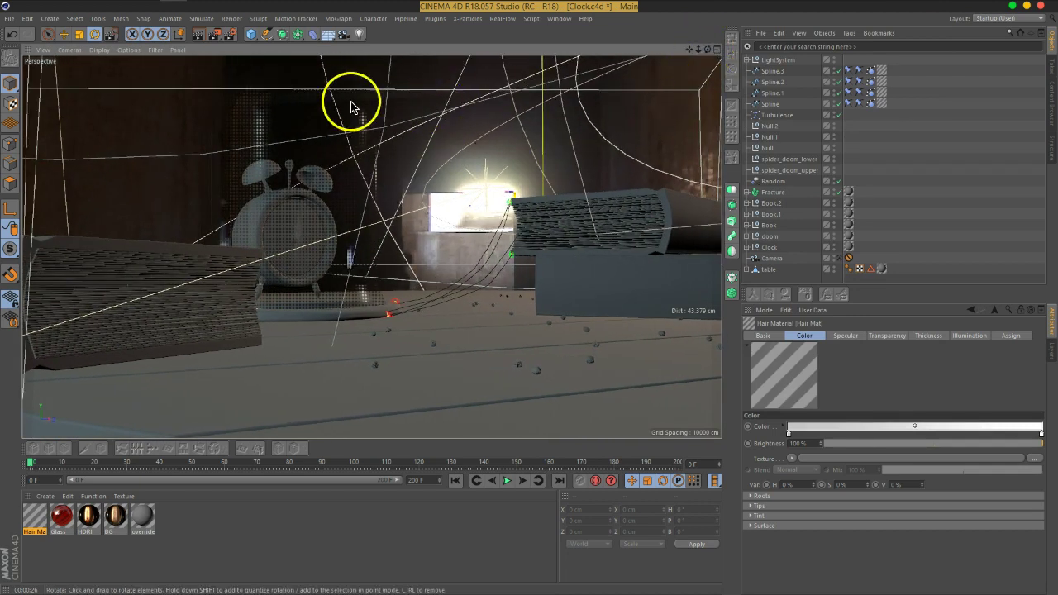
left_click_drag(229, 35, 520, 130)
left_click_drag(547, 178, 388, 327)
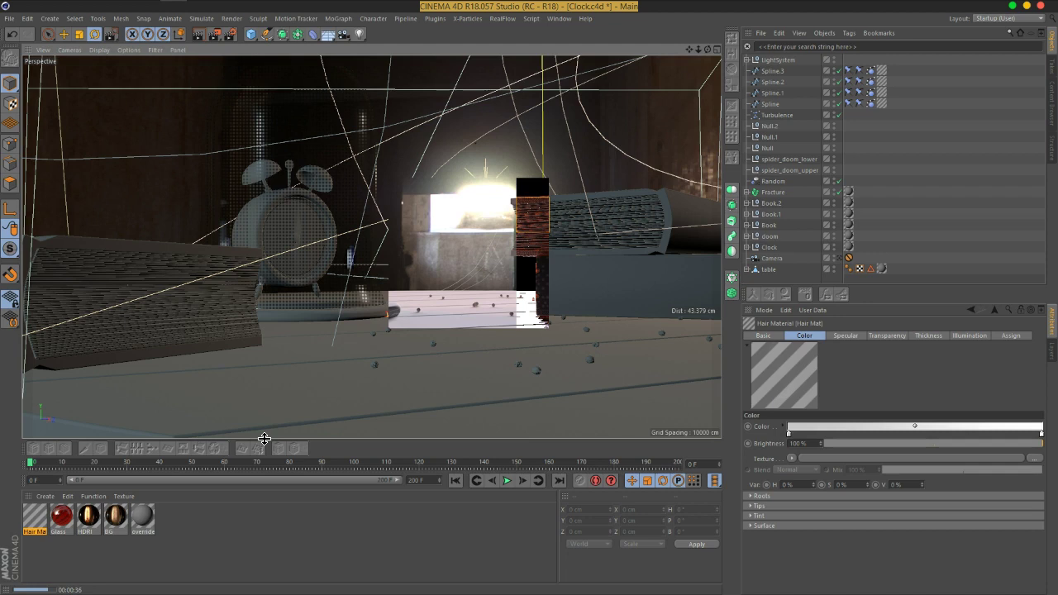
- Set the hair material's Transparency gradient to grey (V 68%) at the start knot and near-white (V 94%) at the end knot
double_click(39, 524)
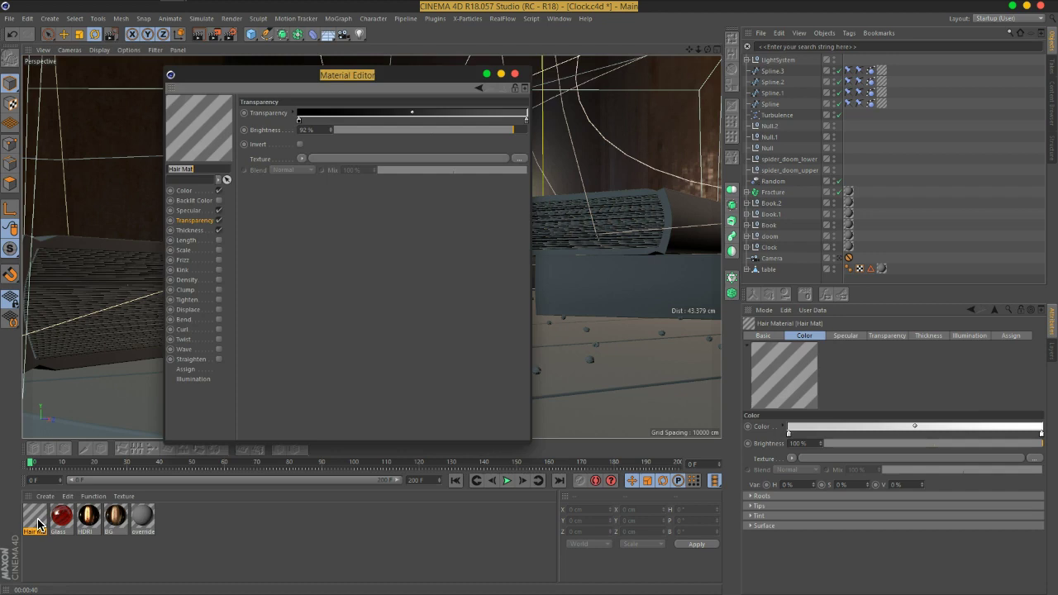
left_click_drag(357, 83, 577, 92)
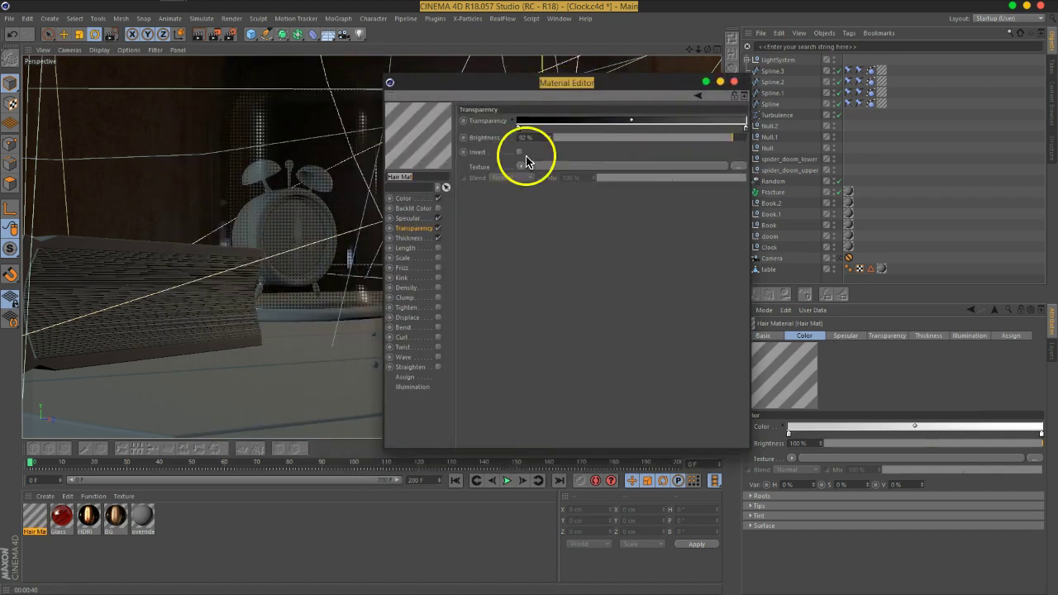
left_click(414, 200)
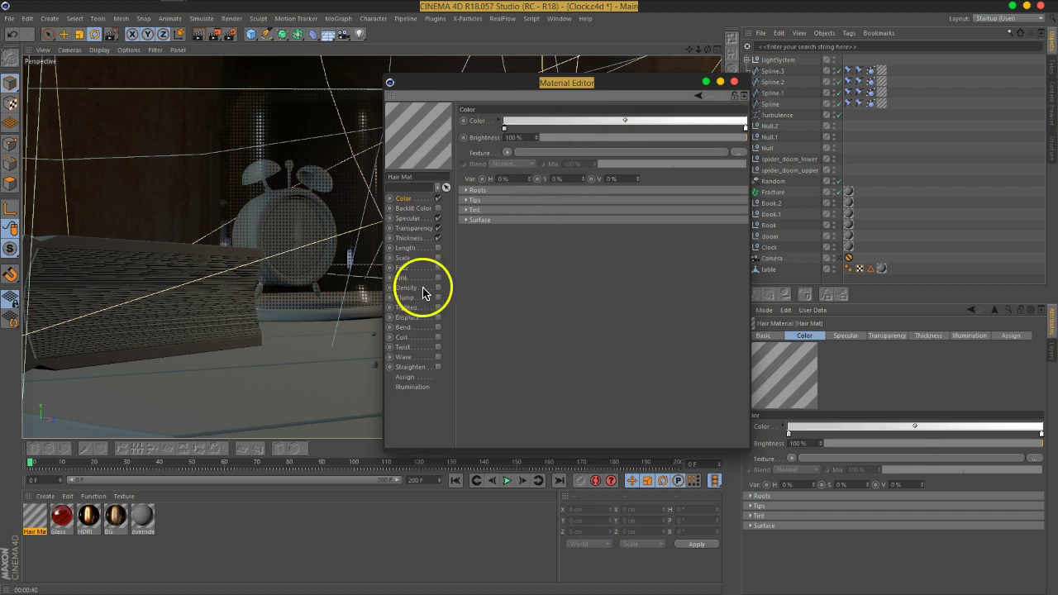
left_click(409, 239)
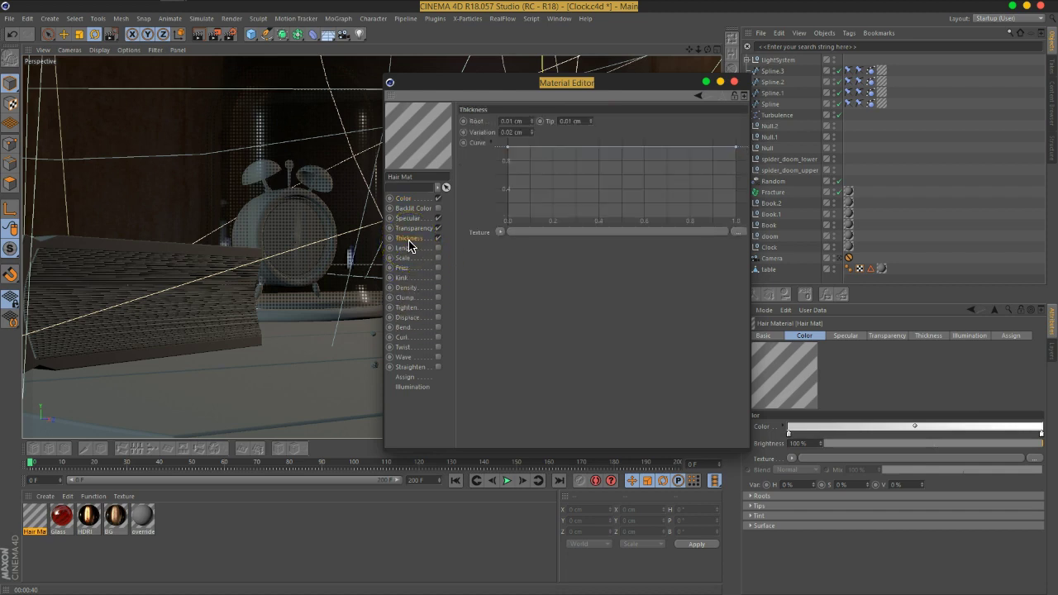
left_click(410, 231)
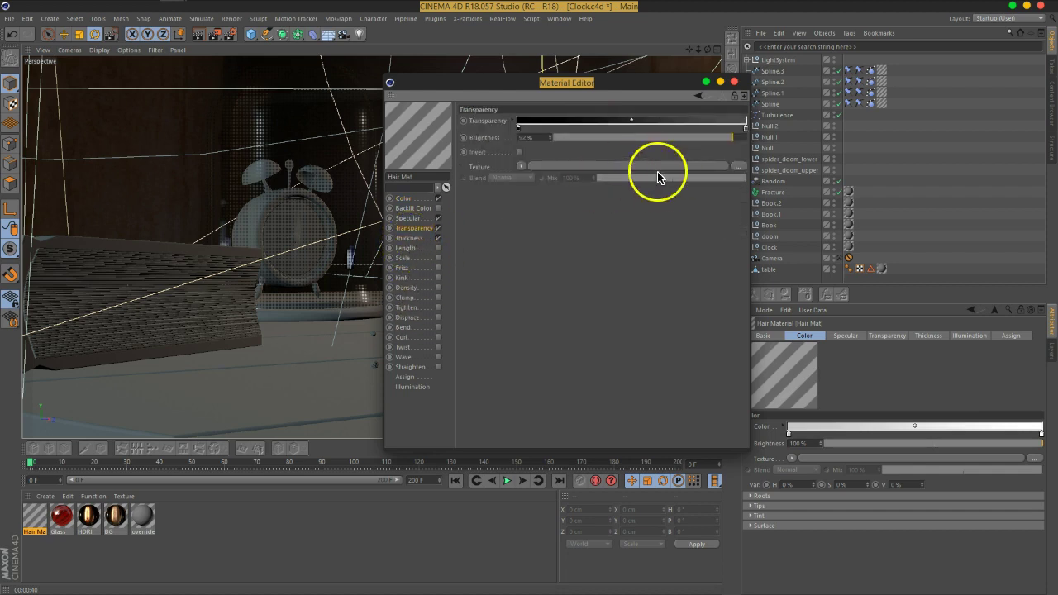
double_click(518, 127)
mouse_move(559, 153)
left_mouse_down()
mouse_move(584, 154)
mouse_move(565, 160)
left_mouse_up()
left_click(502, 170)
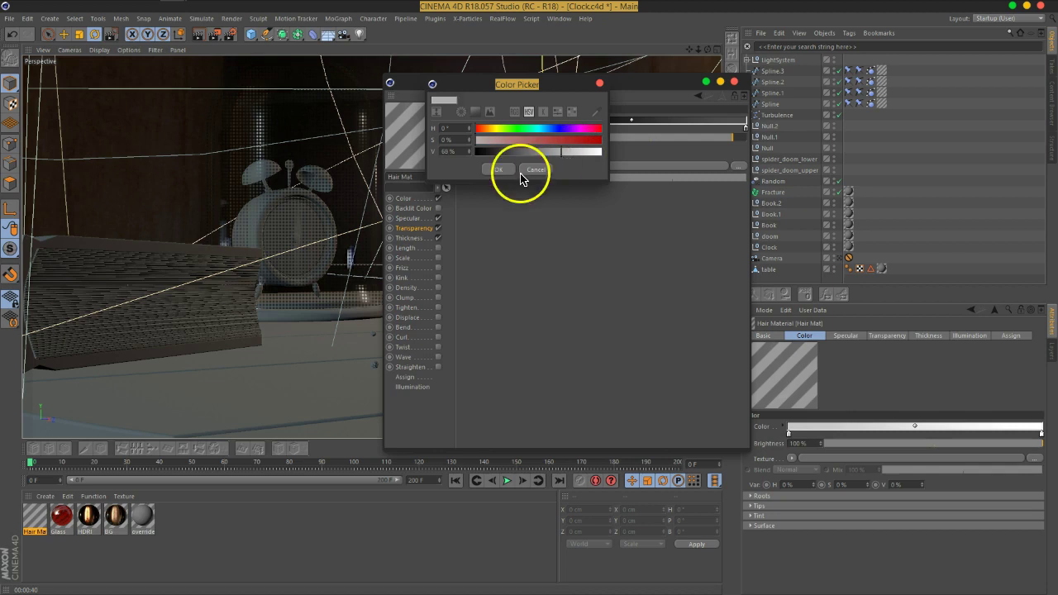
double_click(747, 133)
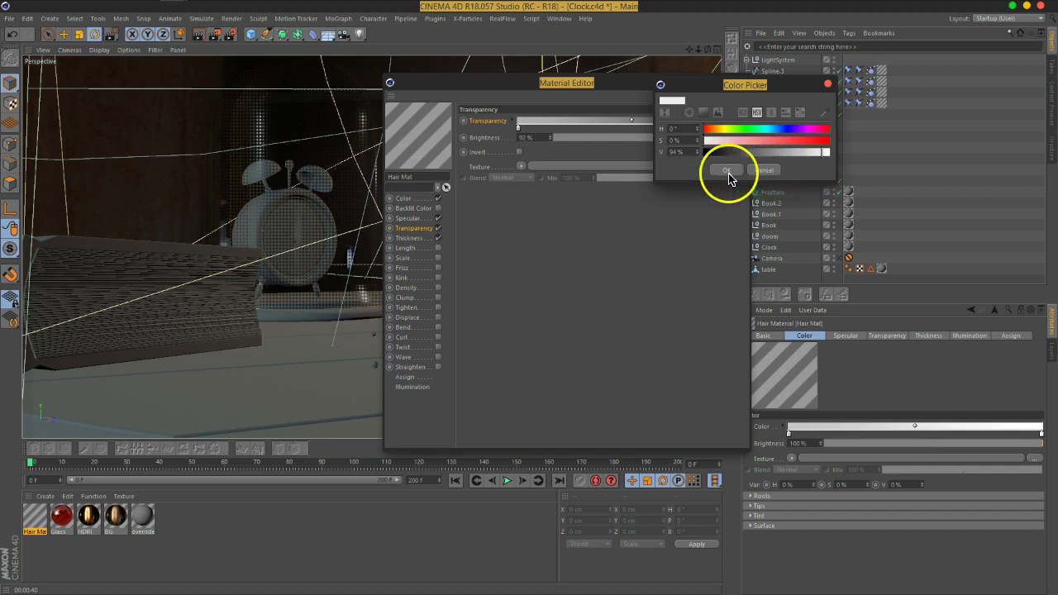
left_click(727, 169)
- Set the hair Specular to Primary Strength 302% and Sharpness 11, with Secondary Strength 217% and Sharpness 18
left_click(408, 218)
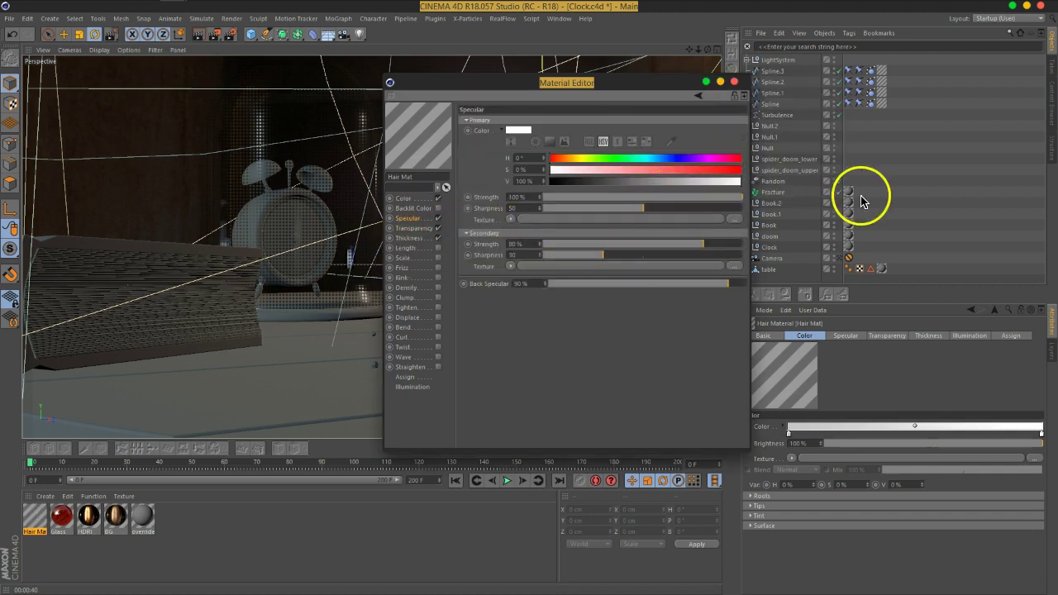
left_click_drag(542, 201, 541, 99)
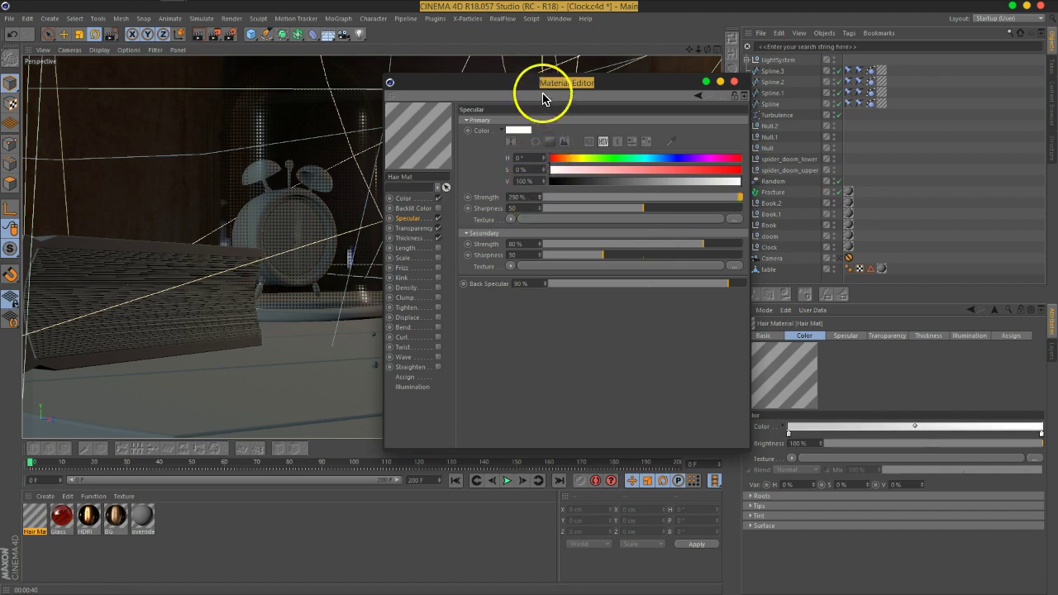
left_click_drag(637, 207, 561, 213)
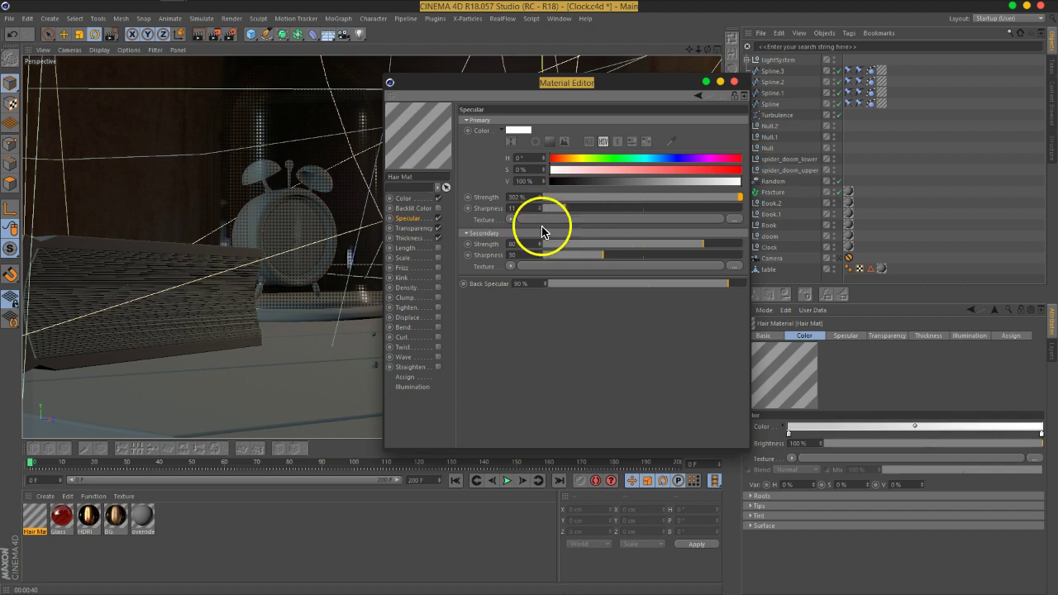
left_click_drag(539, 251, 536, 173)
left_click_drag(602, 255, 576, 263)
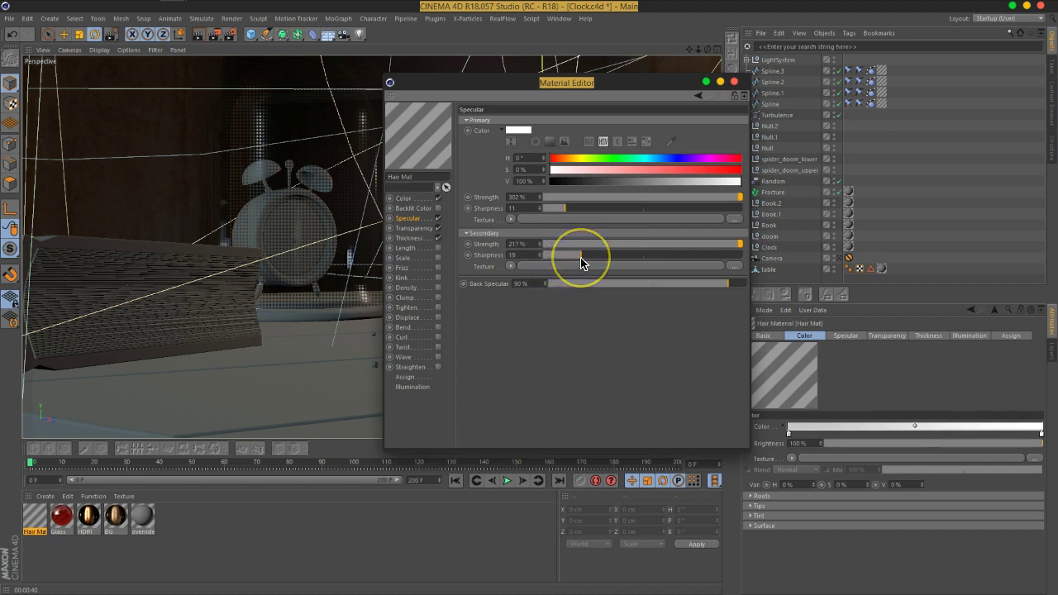
- Enable the hair material's Backlit Color channel and set its Blend mode to Screen
left_click(421, 210)
left_click(438, 209)
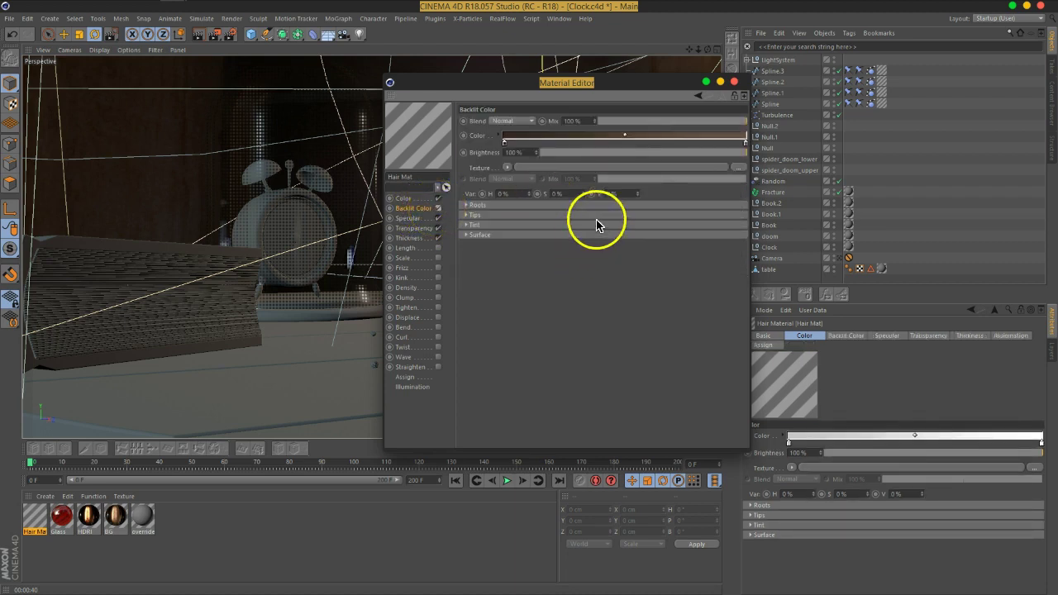
left_click(509, 122)
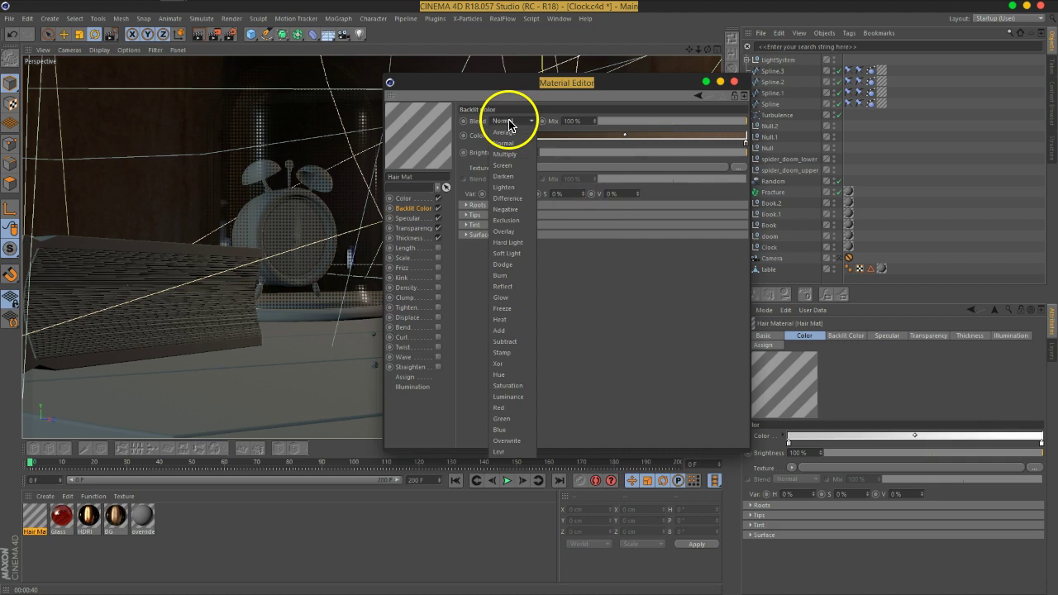
left_click(504, 166)
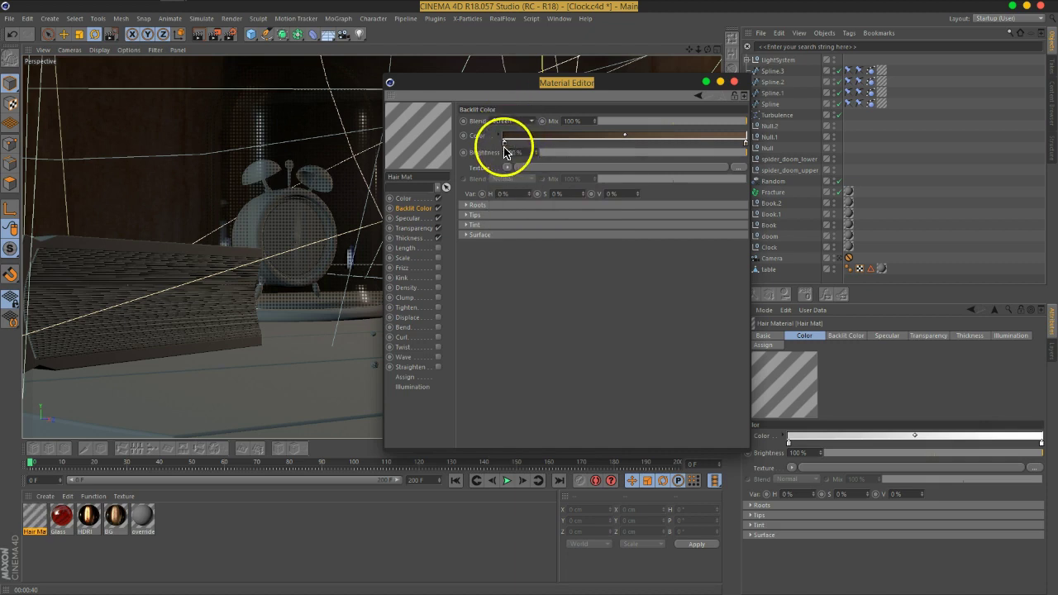
- Brighten the Backlit Color gradient, making the start knot light tan and the end knot near-white with V 94%
double_click(503, 143)
left_click_drag(520, 166, 559, 171)
left_click(493, 184)
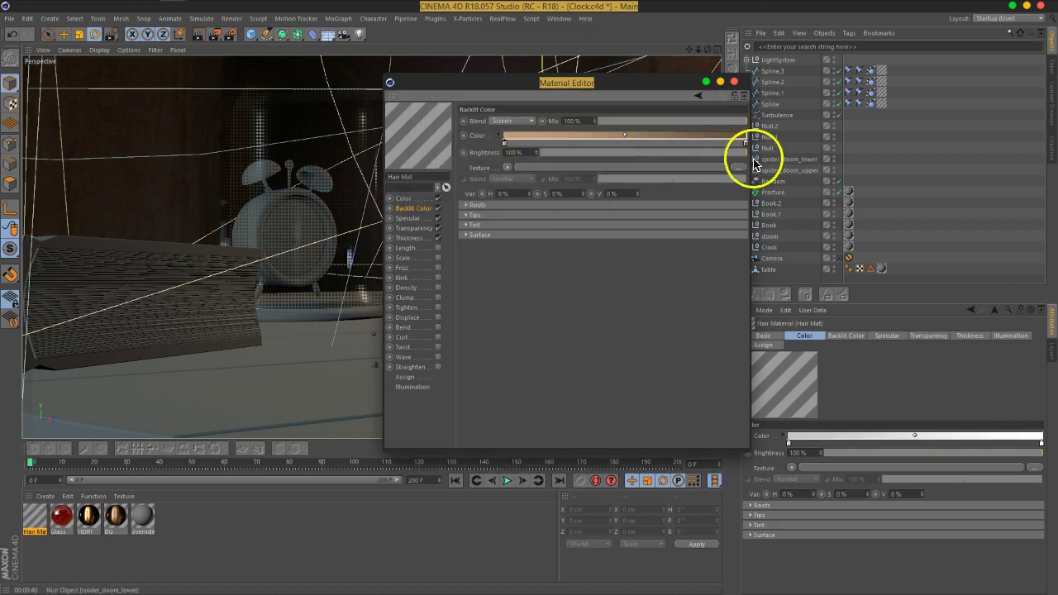
double_click(747, 142)
left_click_drag(742, 159, 821, 165)
left_click_drag(759, 153, 714, 159)
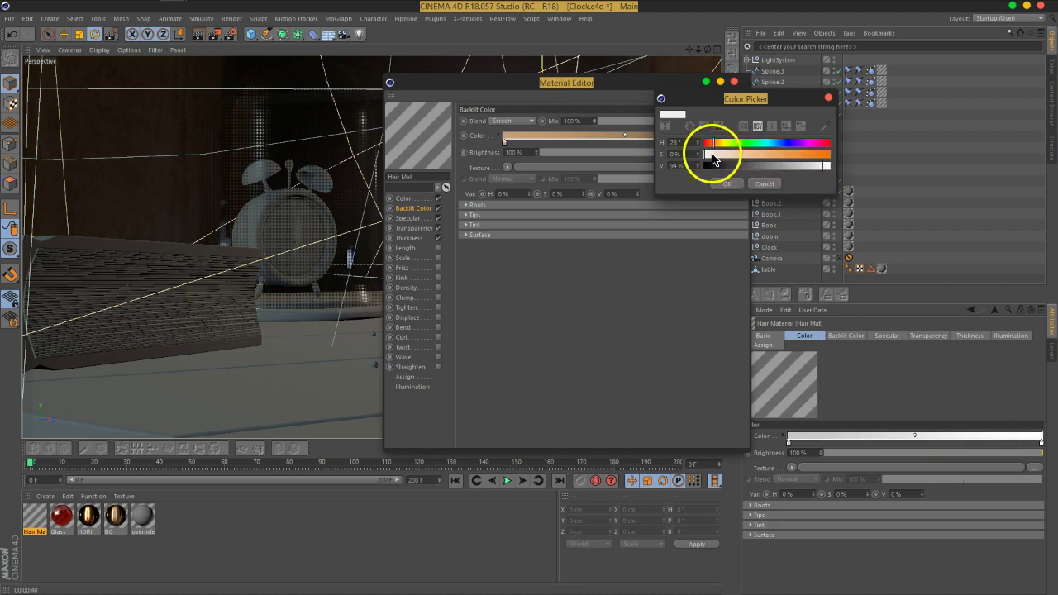
left_click(731, 183)
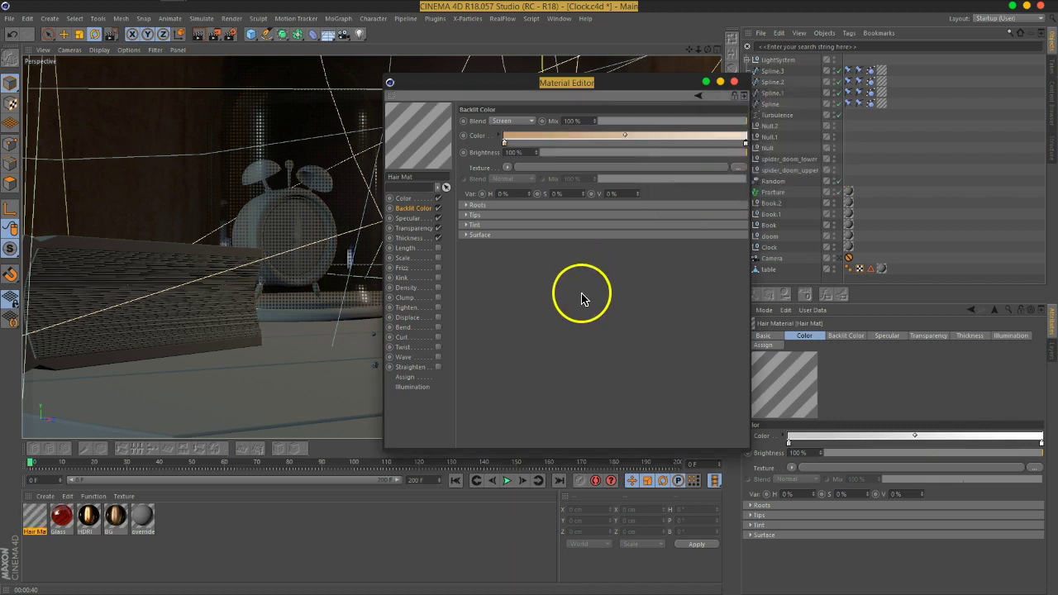
left_click(734, 81)
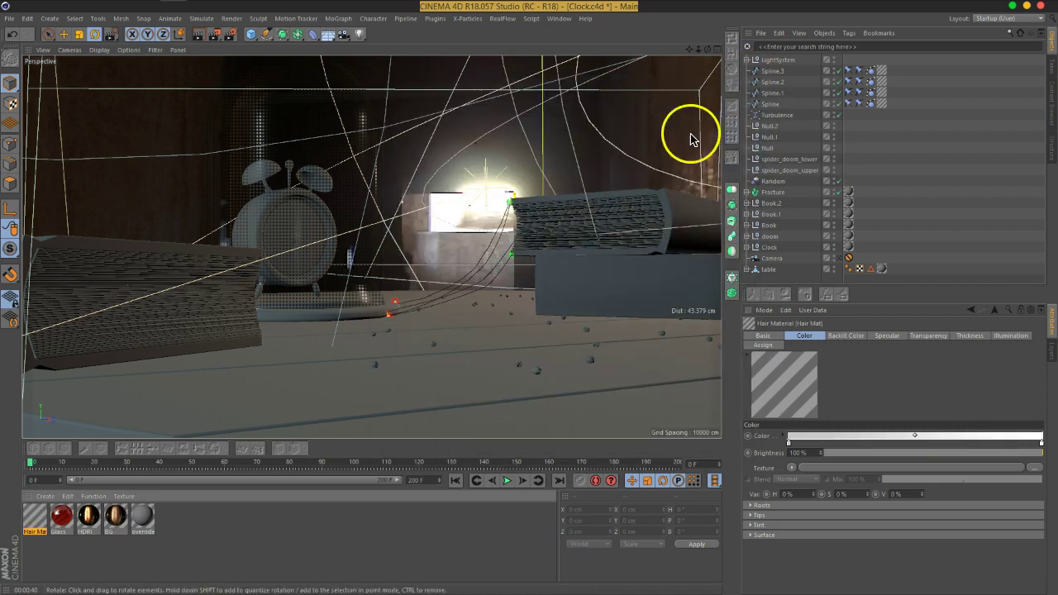
- Render a region over the strands between the clock base and the stacked books to check the backlit hair material
left_click(214, 34)
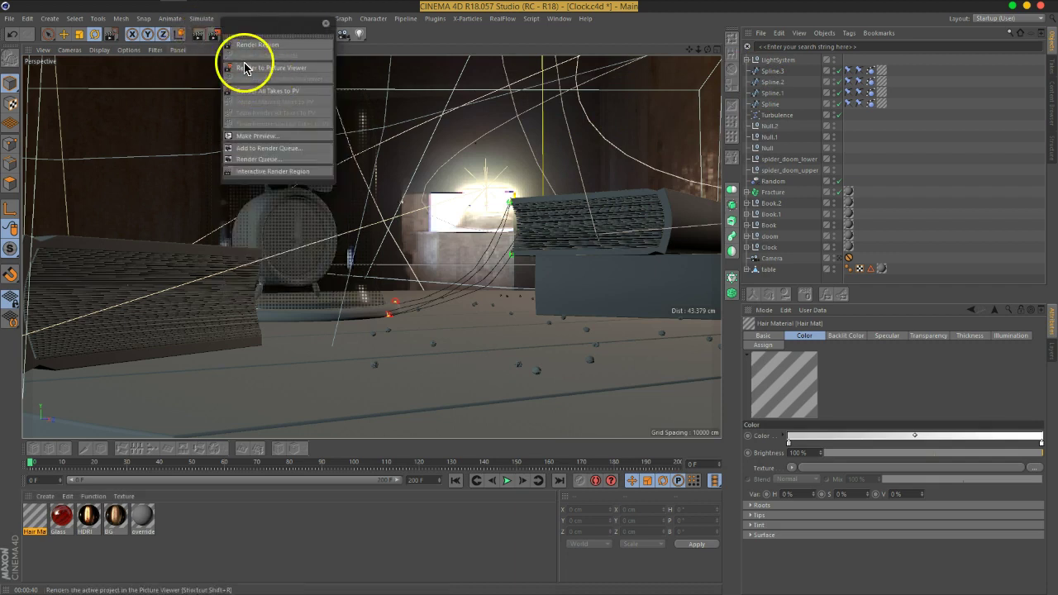
left_click(296, 45)
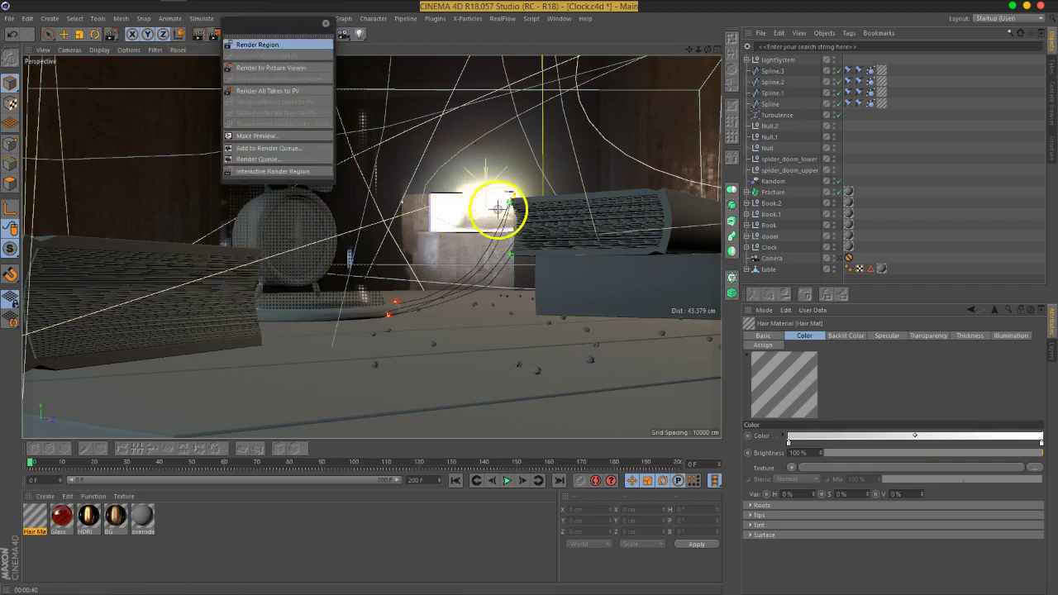
left_click_drag(540, 184, 411, 327)
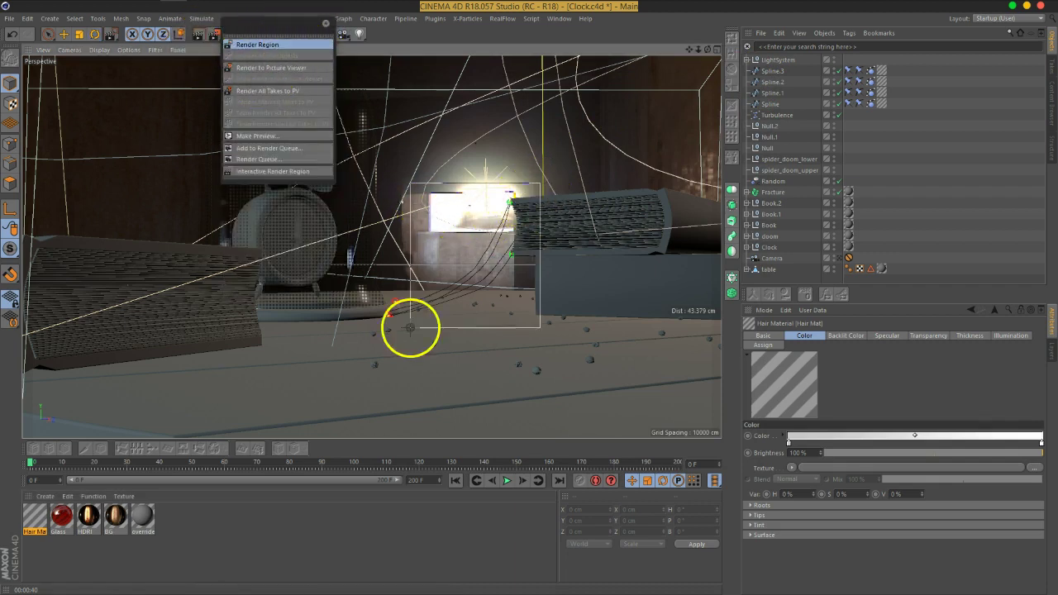
left_click(325, 24)
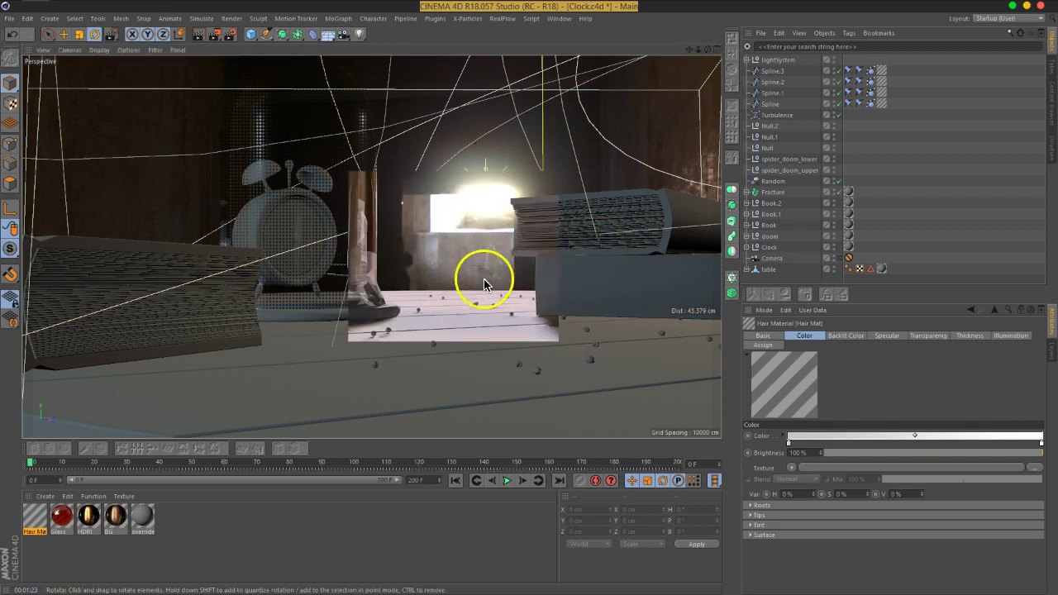
- Set the hair material's Root thickness to 0.05 cm and adjust its Tip thickness as well
double_click(35, 516)
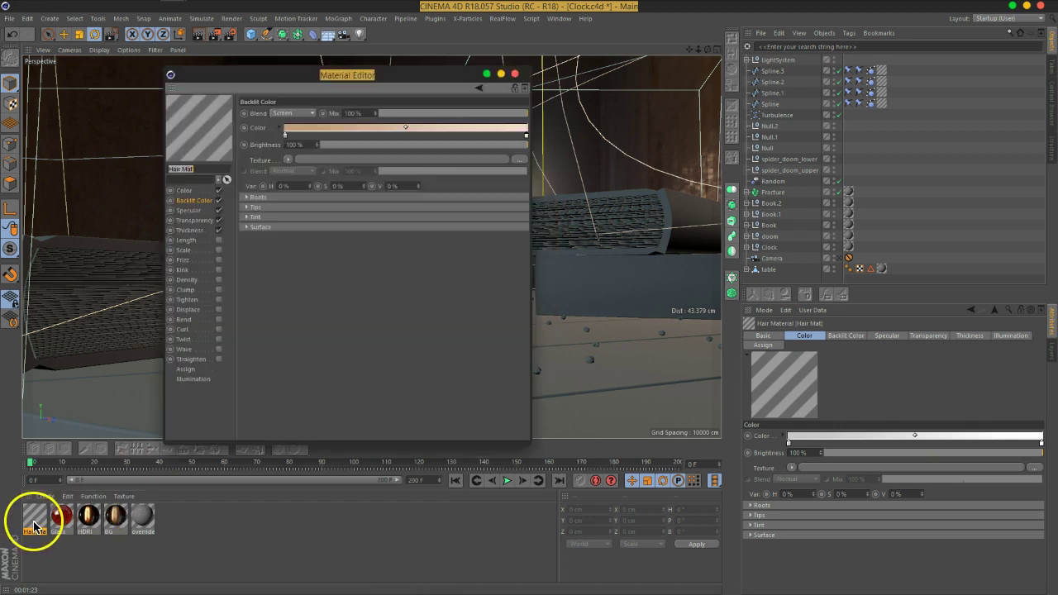
left_click(192, 231)
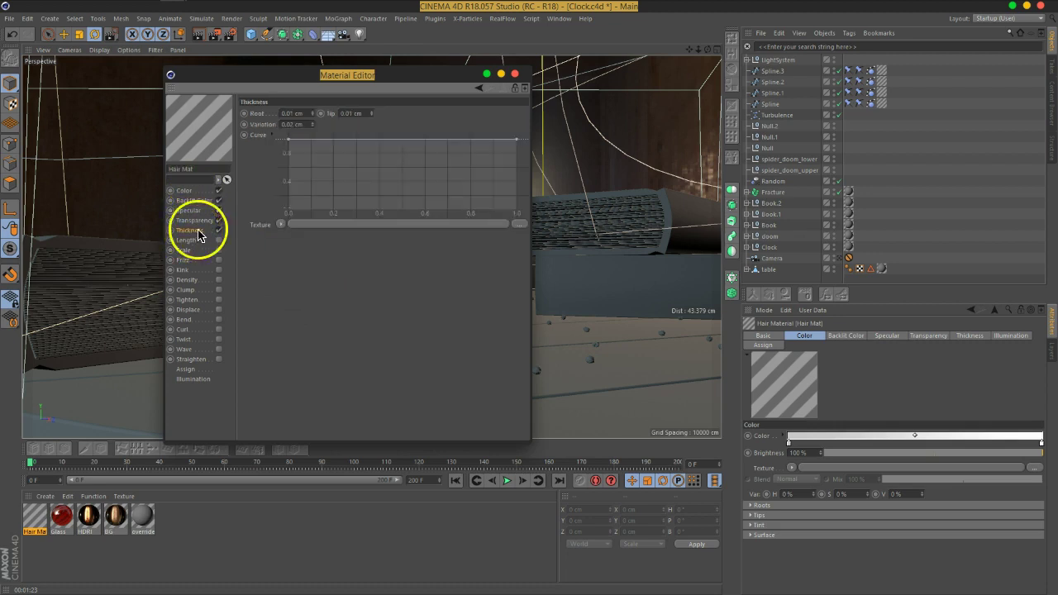
left_click_drag(304, 114, 290, 115)
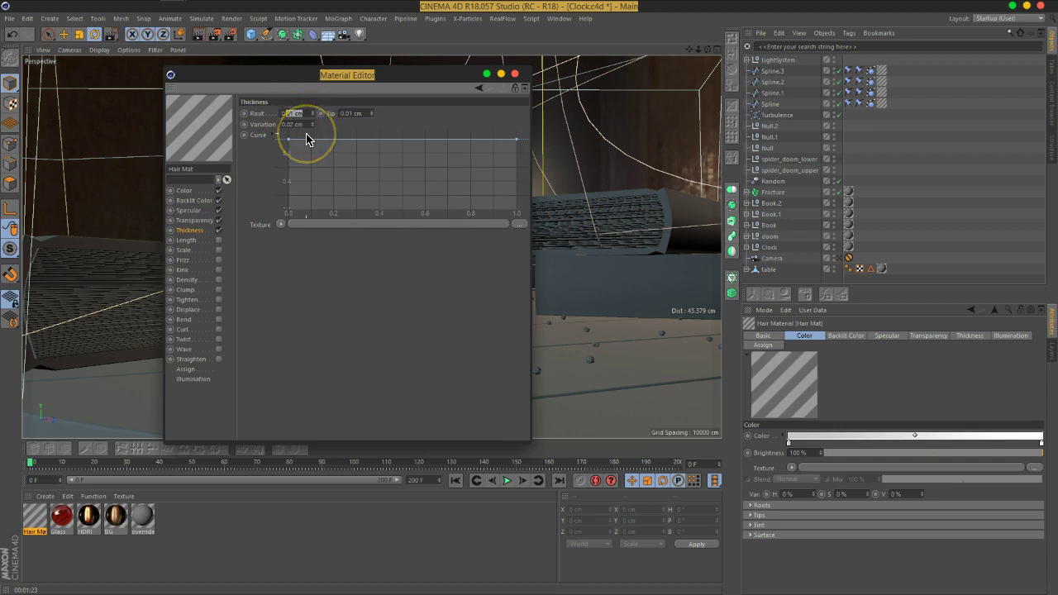
left_click(370, 116)
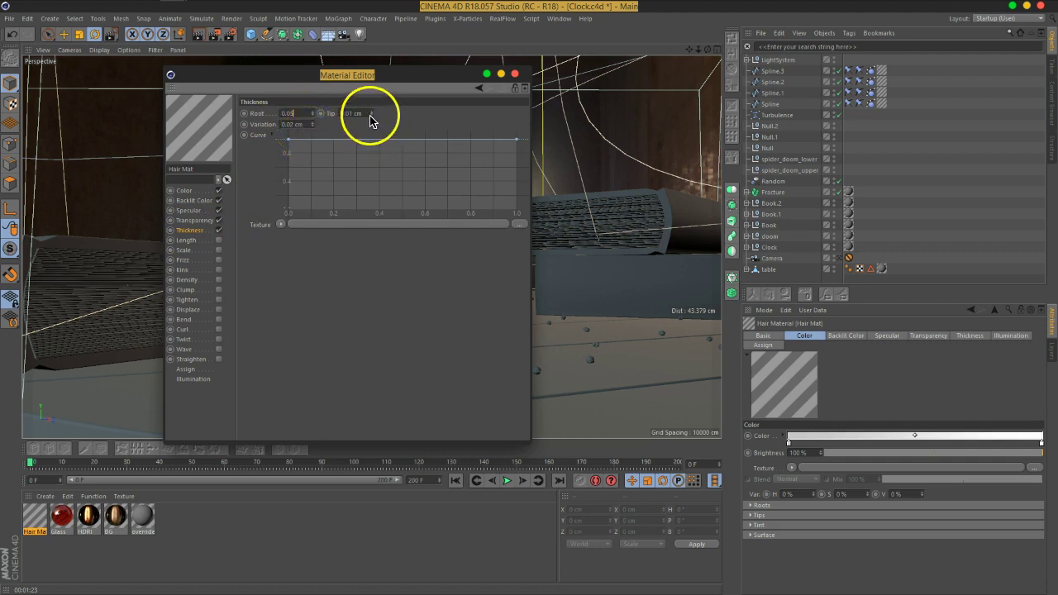
left_click_drag(365, 114, 352, 113)
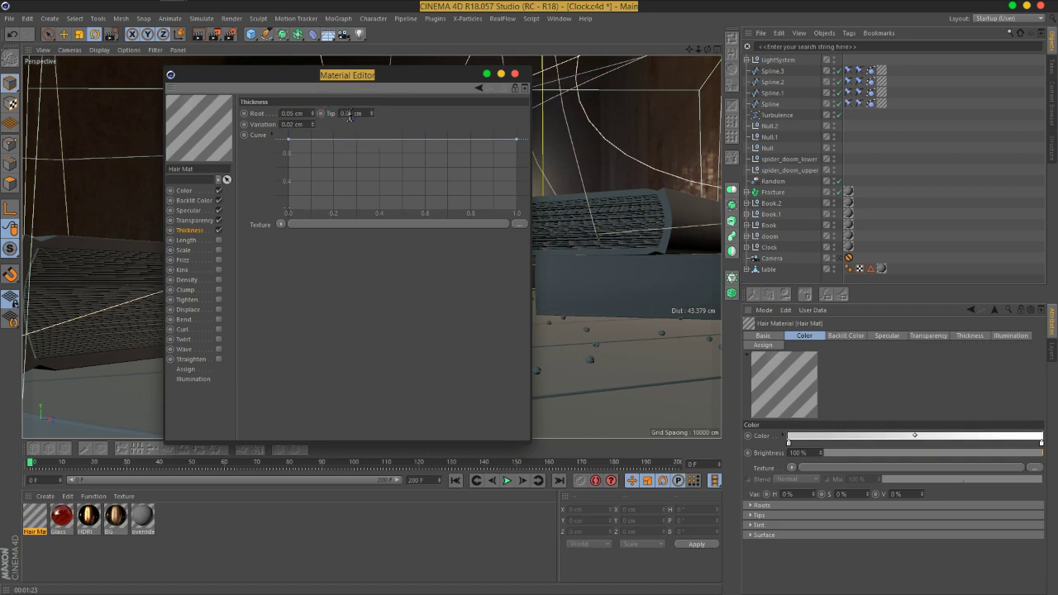
left_click(515, 74)
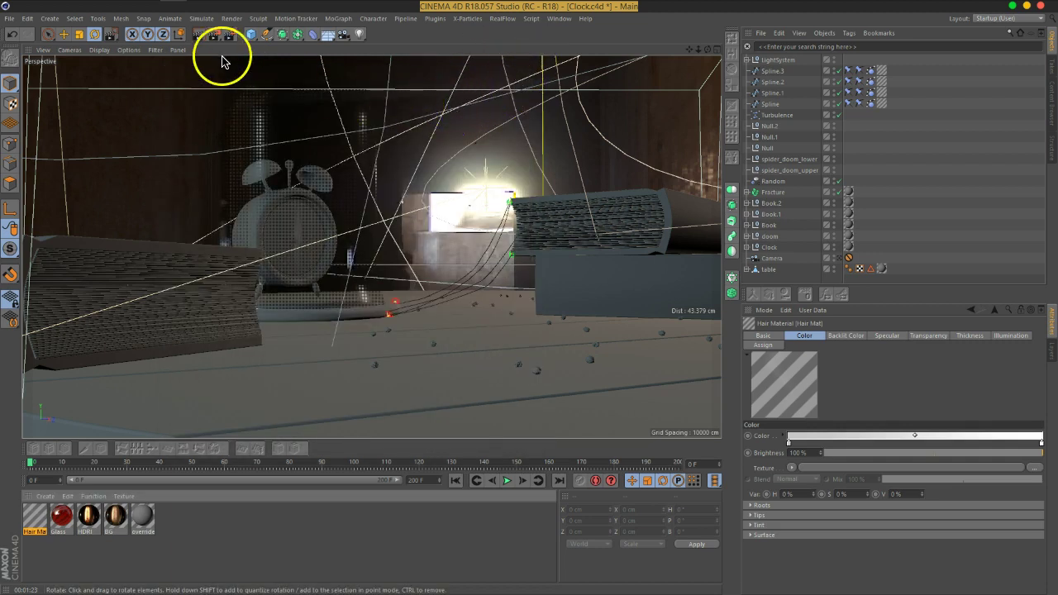
- Render the strand region beside the clock base again and examine the strands with the new thickness
left_click_drag(213, 43, 256, 66)
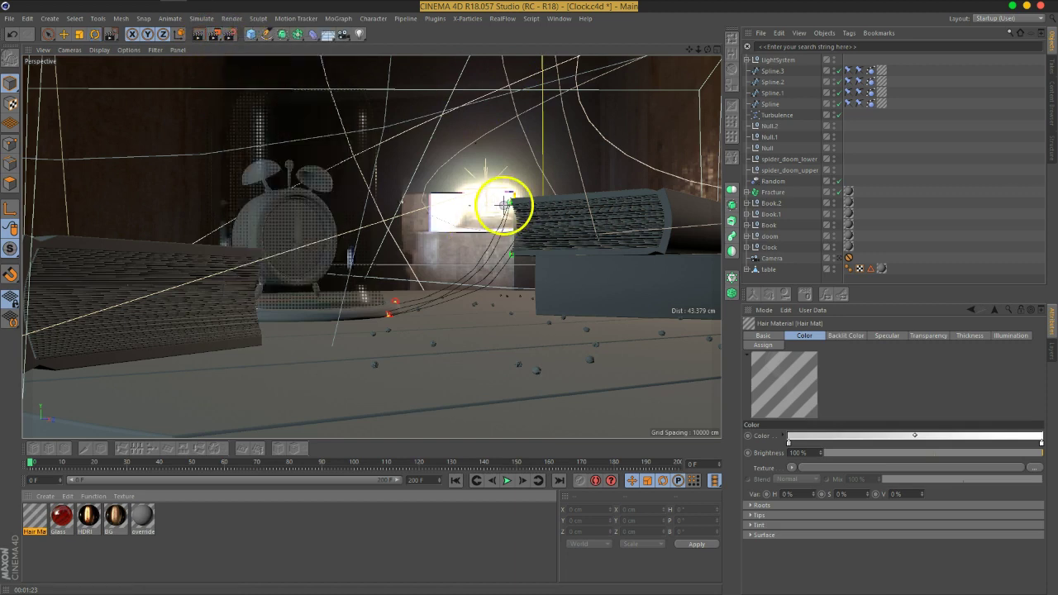
left_click_drag(519, 196, 393, 324)
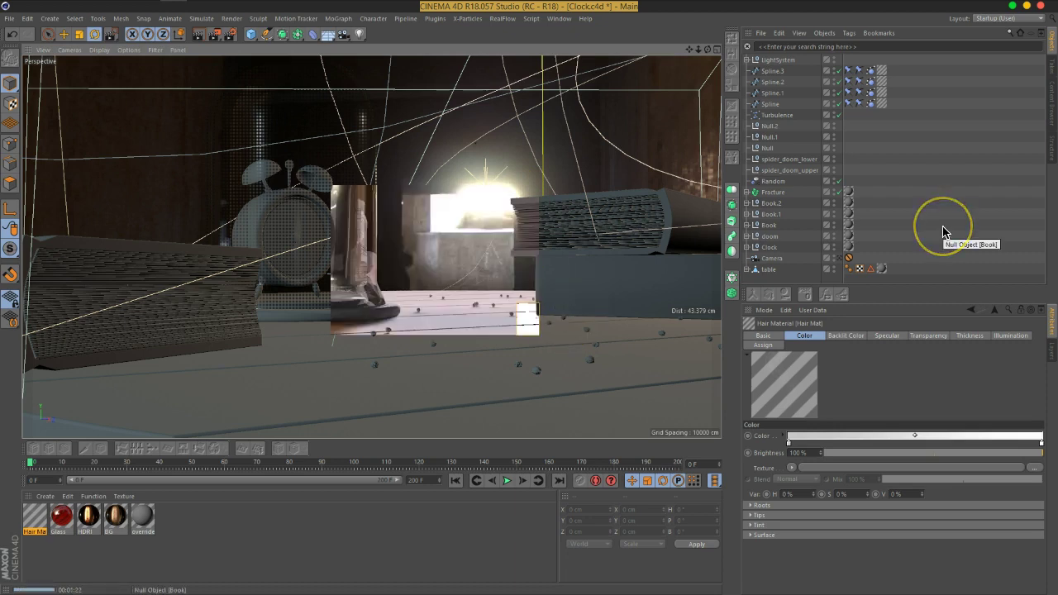
mouse_move(524, 291)
left_mouse_down()
mouse_move(521, 307)
mouse_move(492, 309)
mouse_move(482, 281)
left_mouse_up()
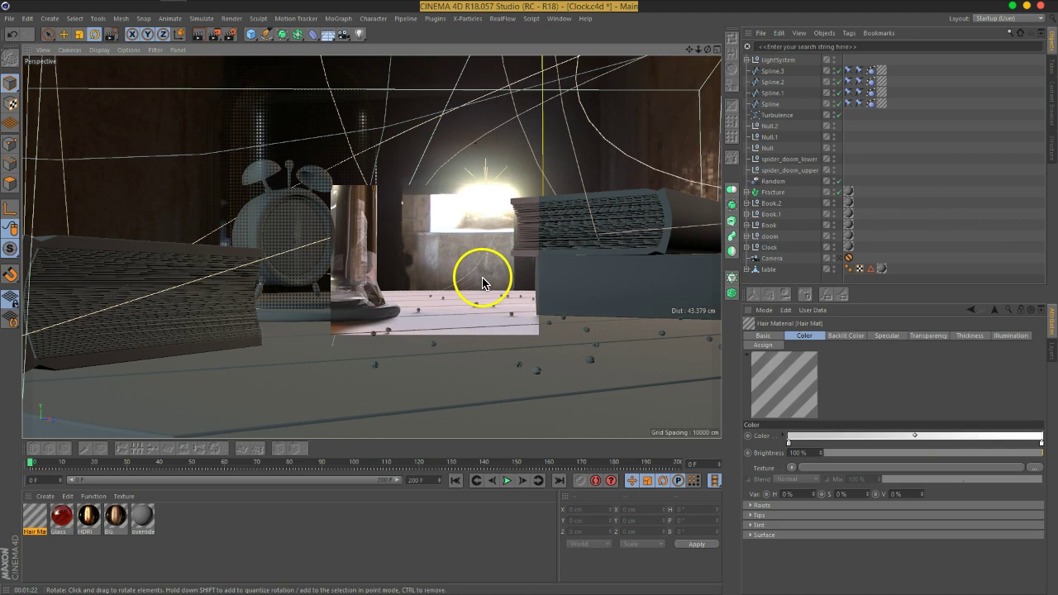
left_click_drag(542, 266, 530, 260)
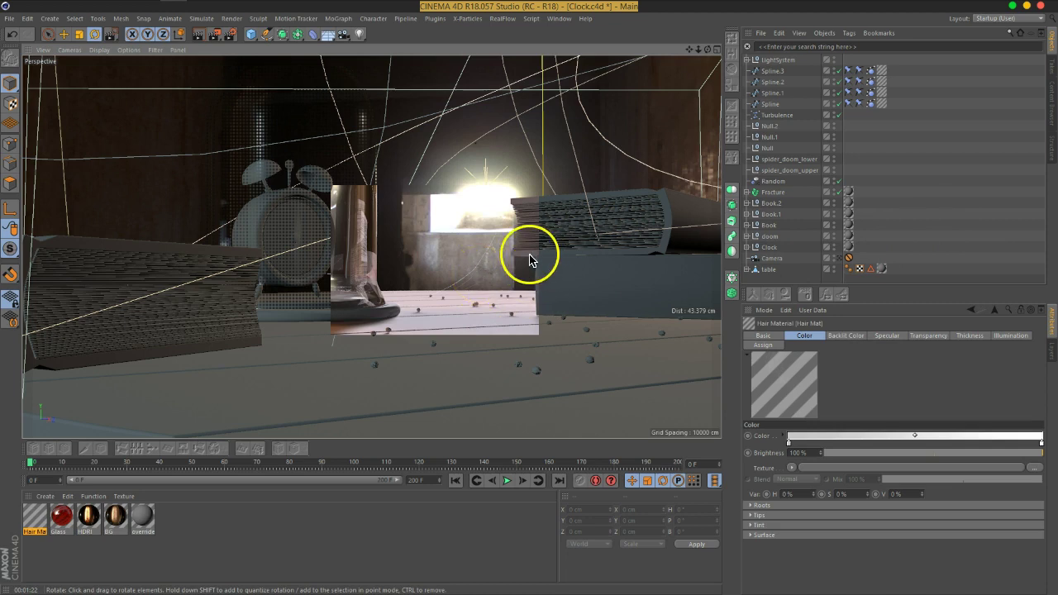